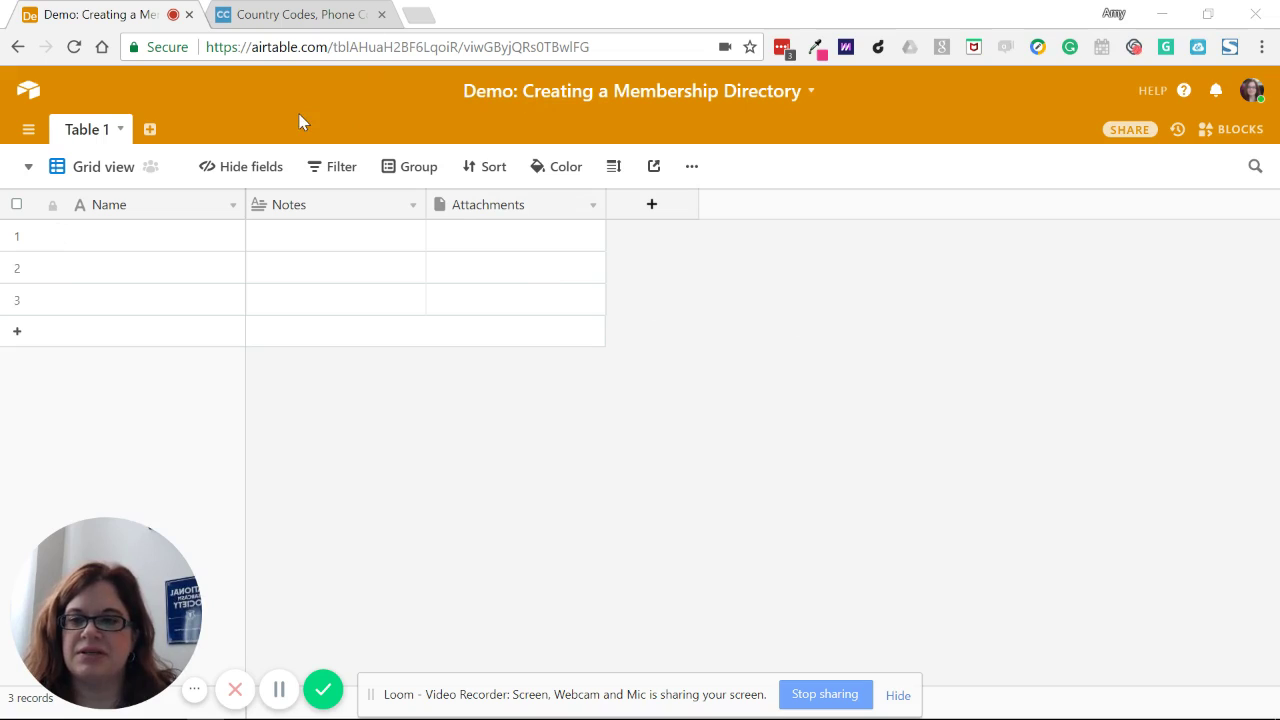
# - Rename the Notes field to 'First Name' and change its type to Single line text
pyautogui.click(150, 131)
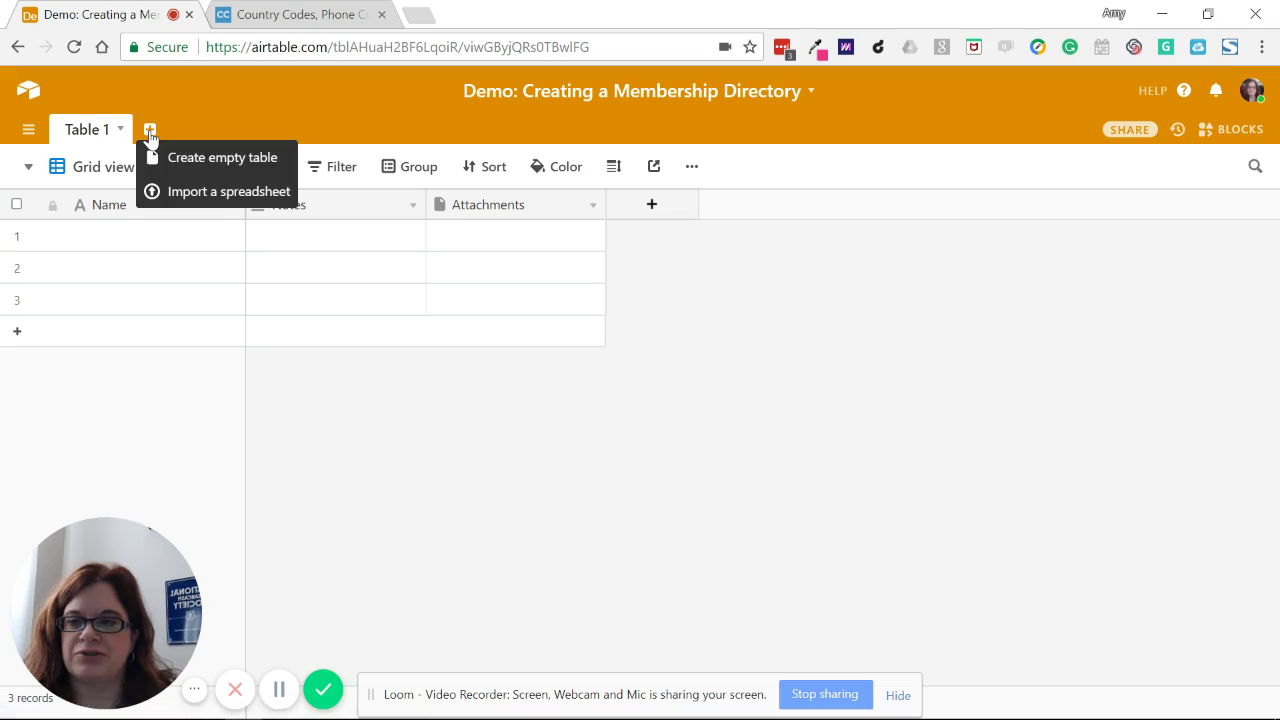
pyautogui.click(204, 121)
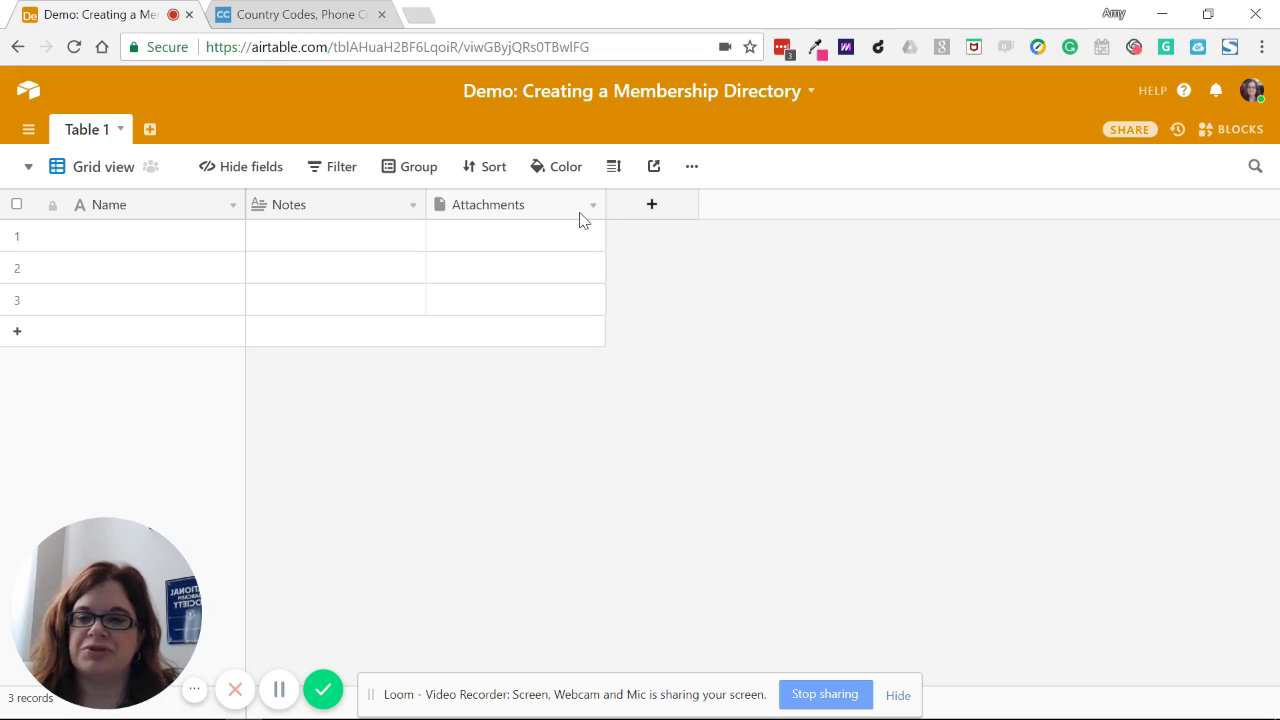
pyautogui.click(410, 205)
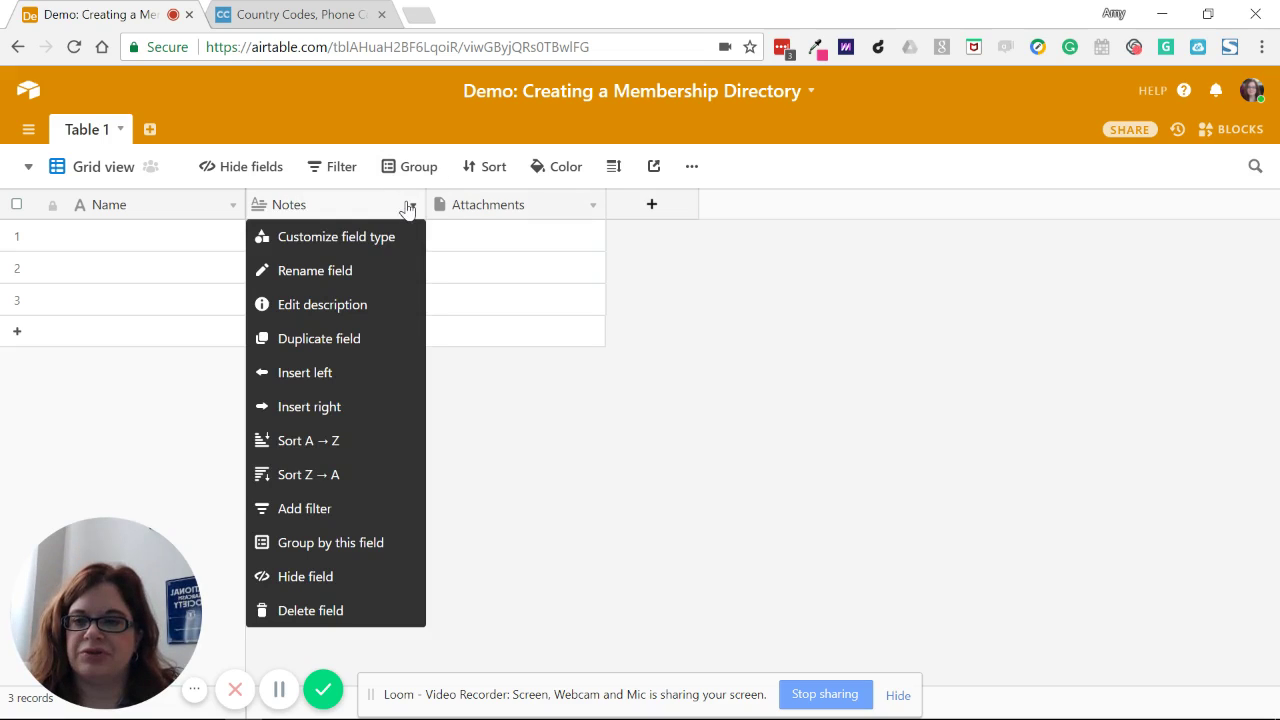
pyautogui.click(372, 240)
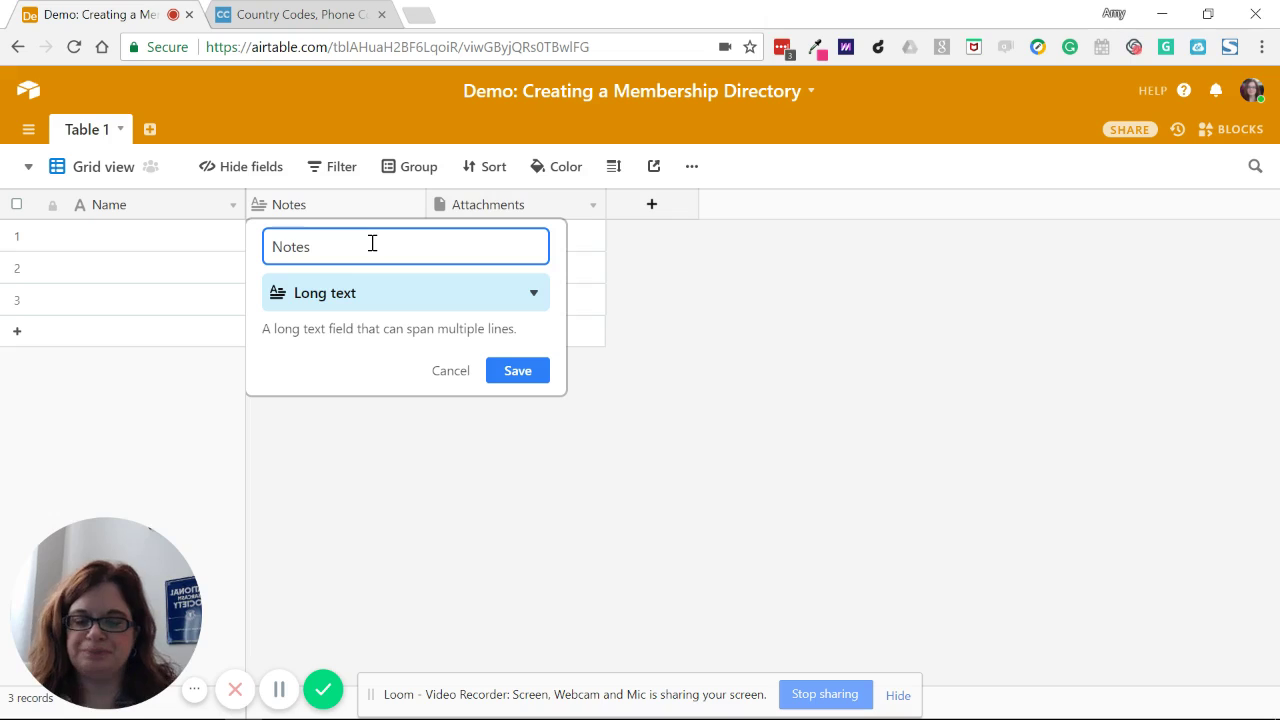
pyautogui.write('First Name')
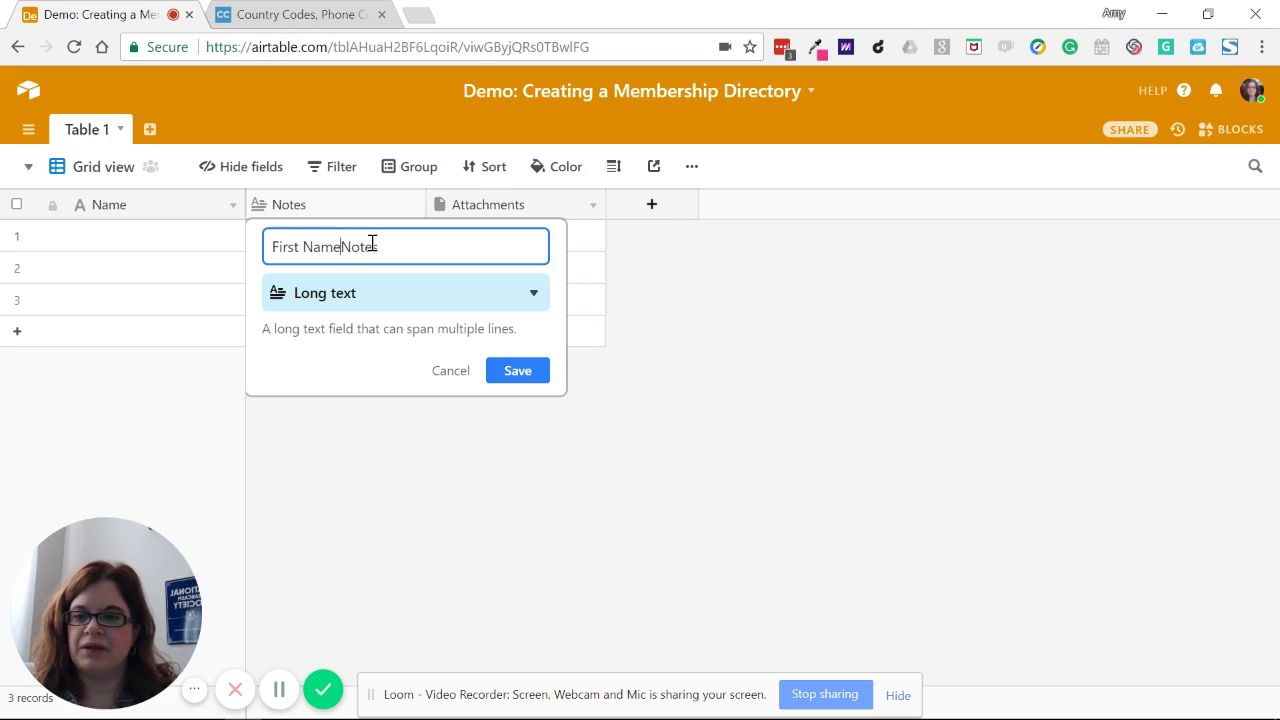
pyautogui.press('Delete')
pyautogui.press('Delete')
pyautogui.press('Delete')
pyautogui.press('Delete')
pyautogui.press('Delete')
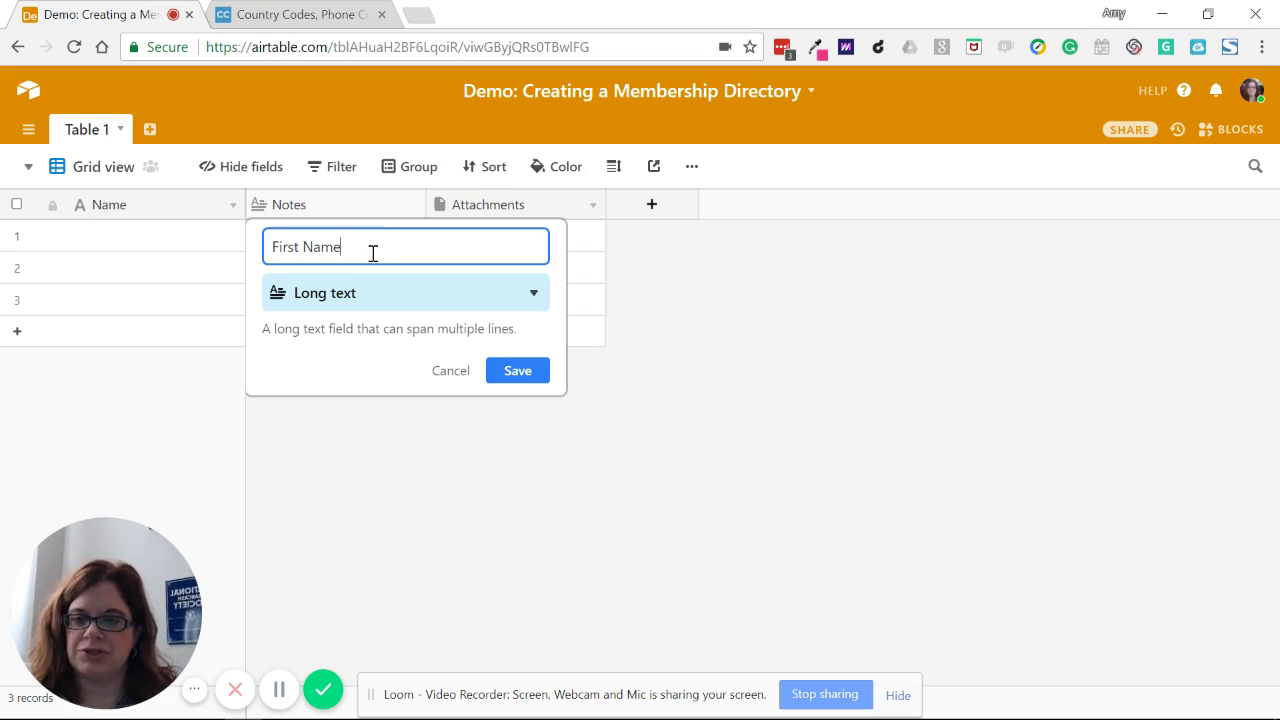
pyautogui.click(420, 298)
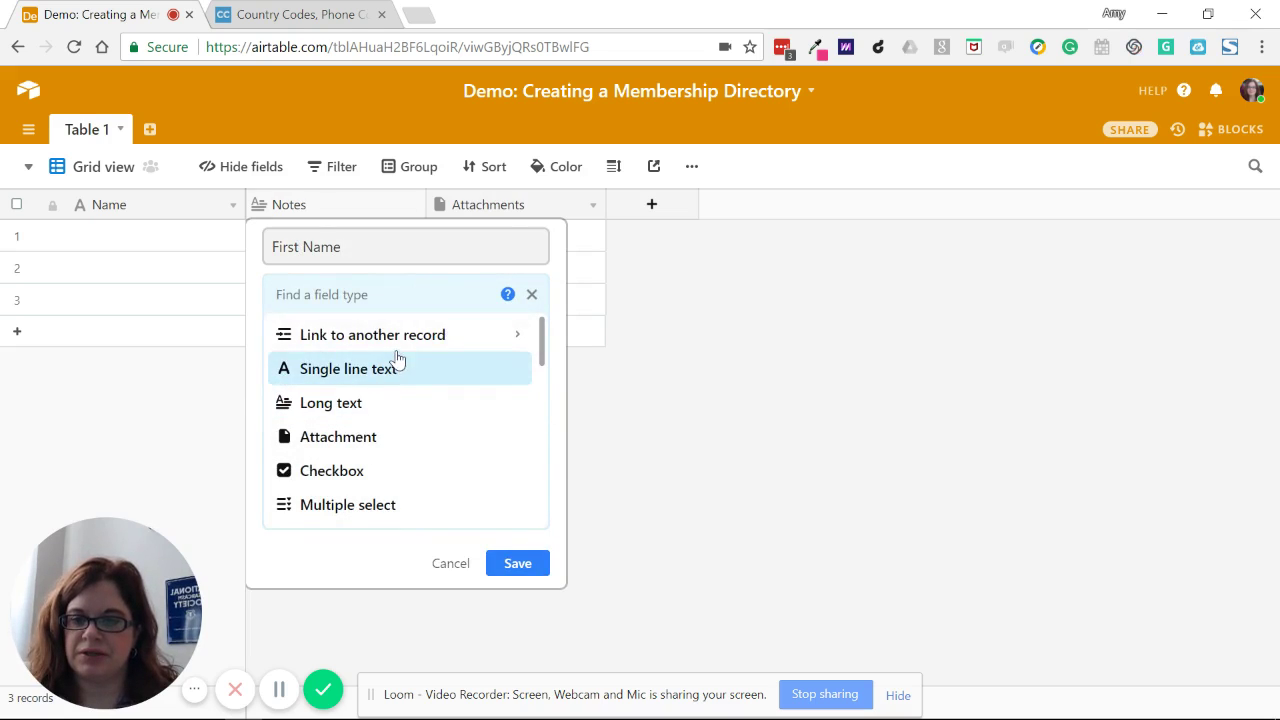
pyautogui.click(391, 372)
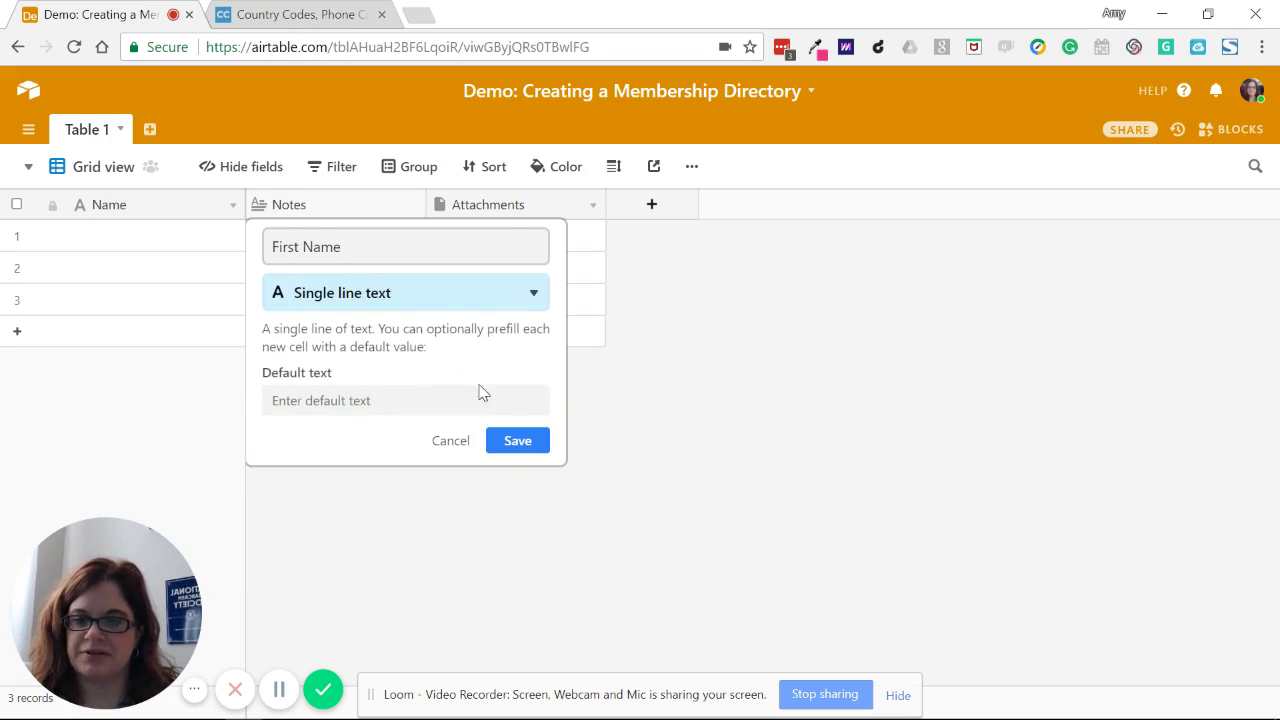
pyautogui.click(501, 452)
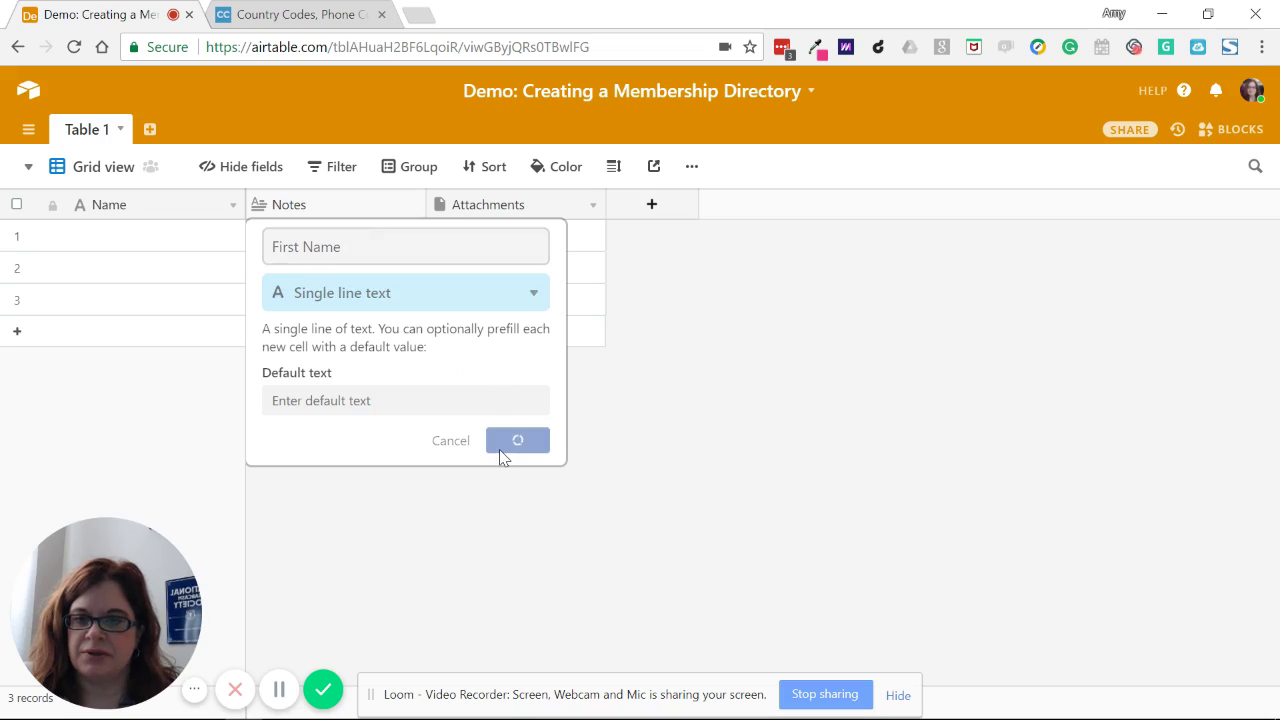
# - Convert Attachments into a Single line text field named 'Last Name', then narrow both name columns
pyautogui.click(593, 205)
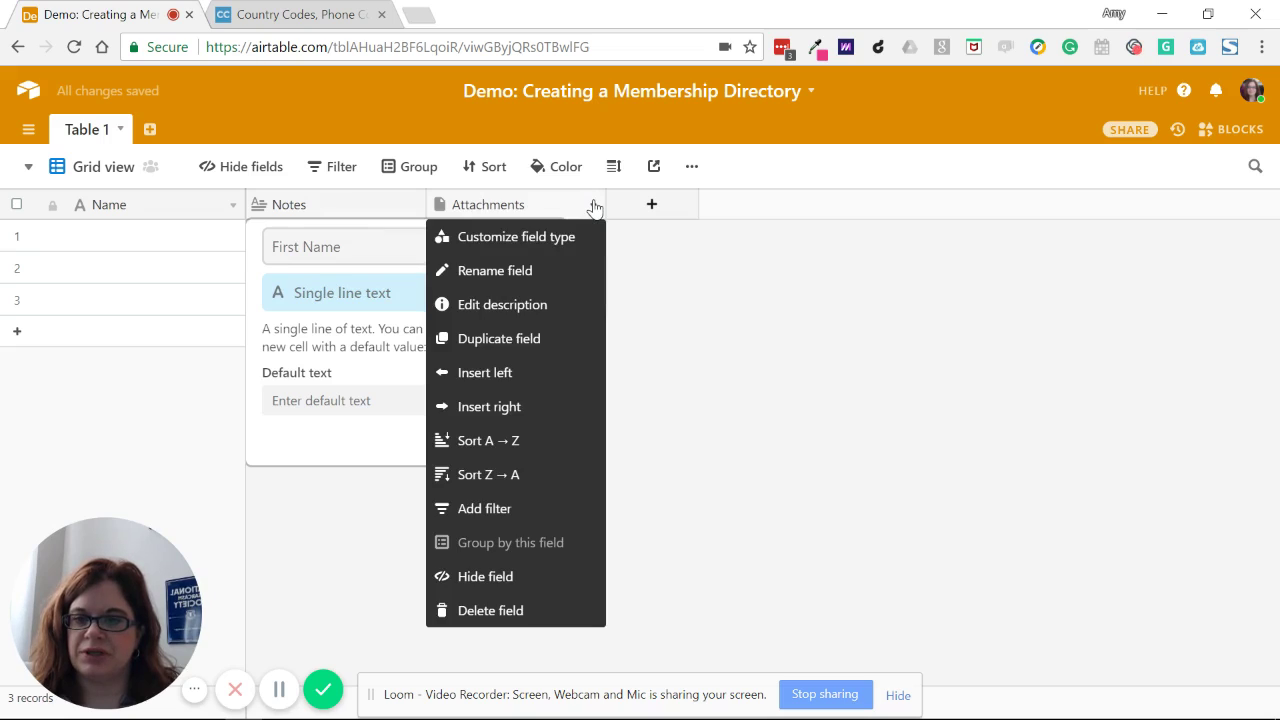
pyautogui.click(547, 233)
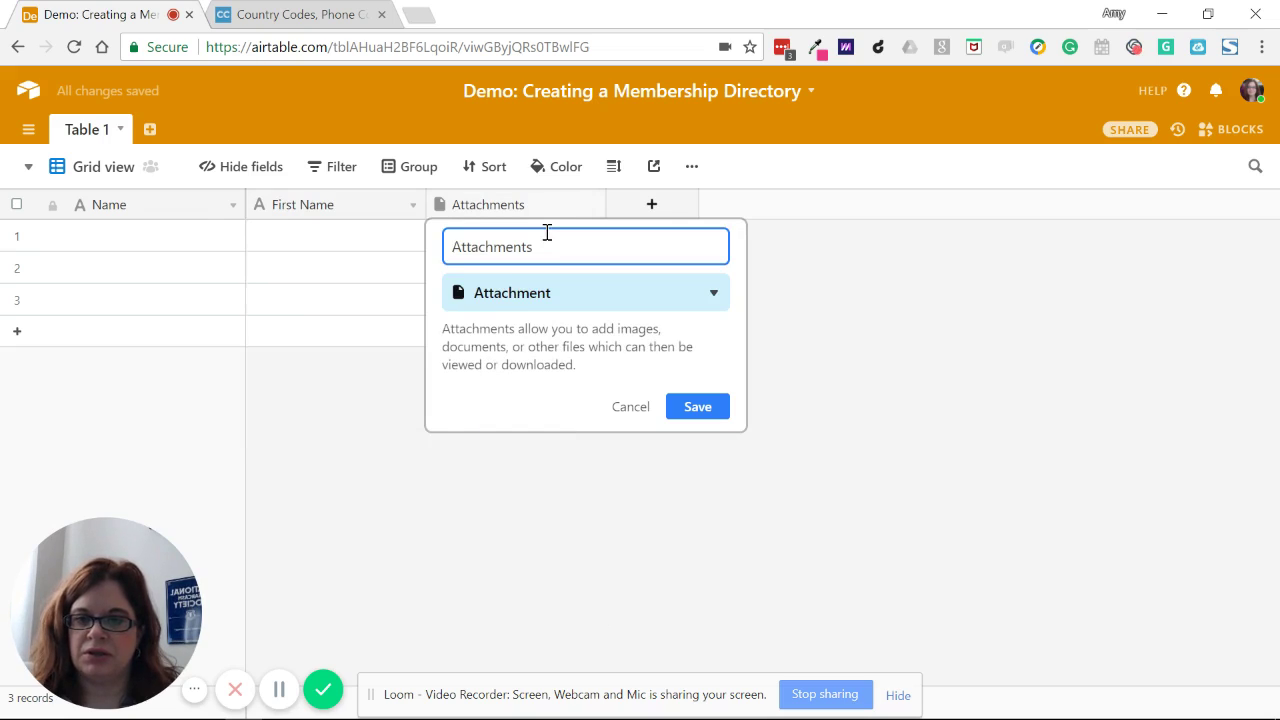
pyautogui.moveTo(553, 246); pyautogui.dragTo(445, 251)
pyautogui.write('Last Name')
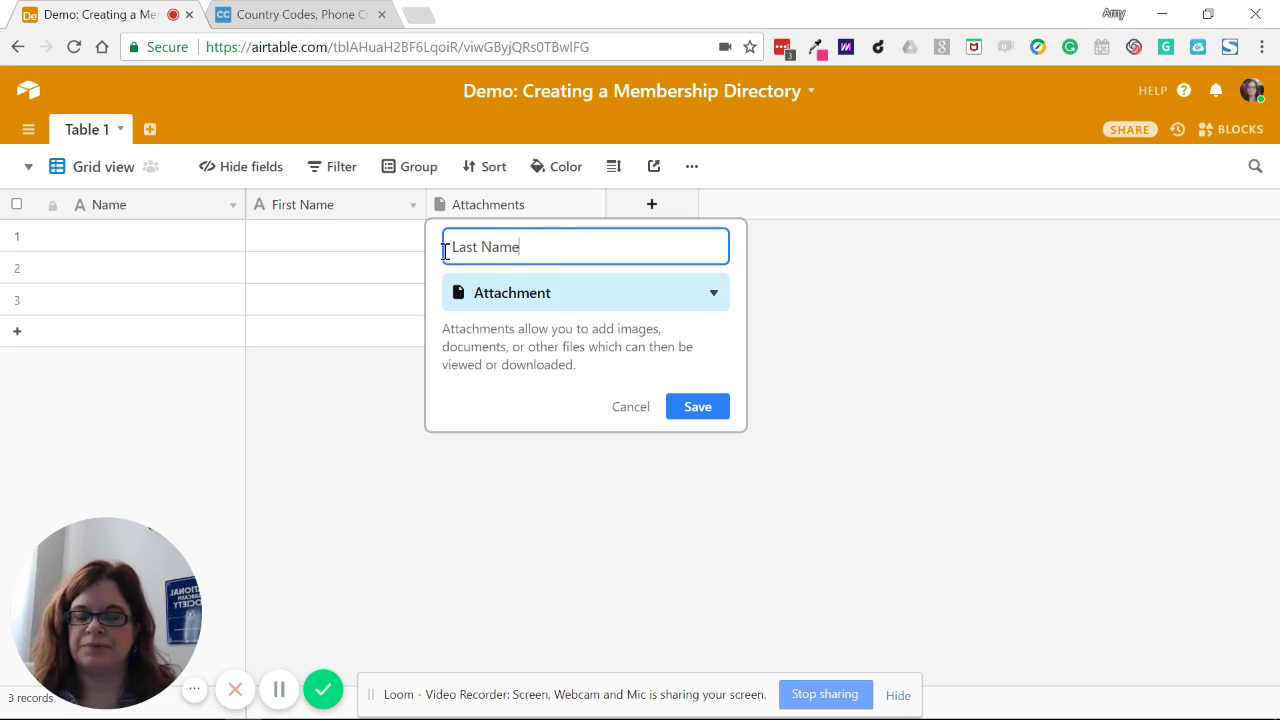
pyautogui.click(557, 294)
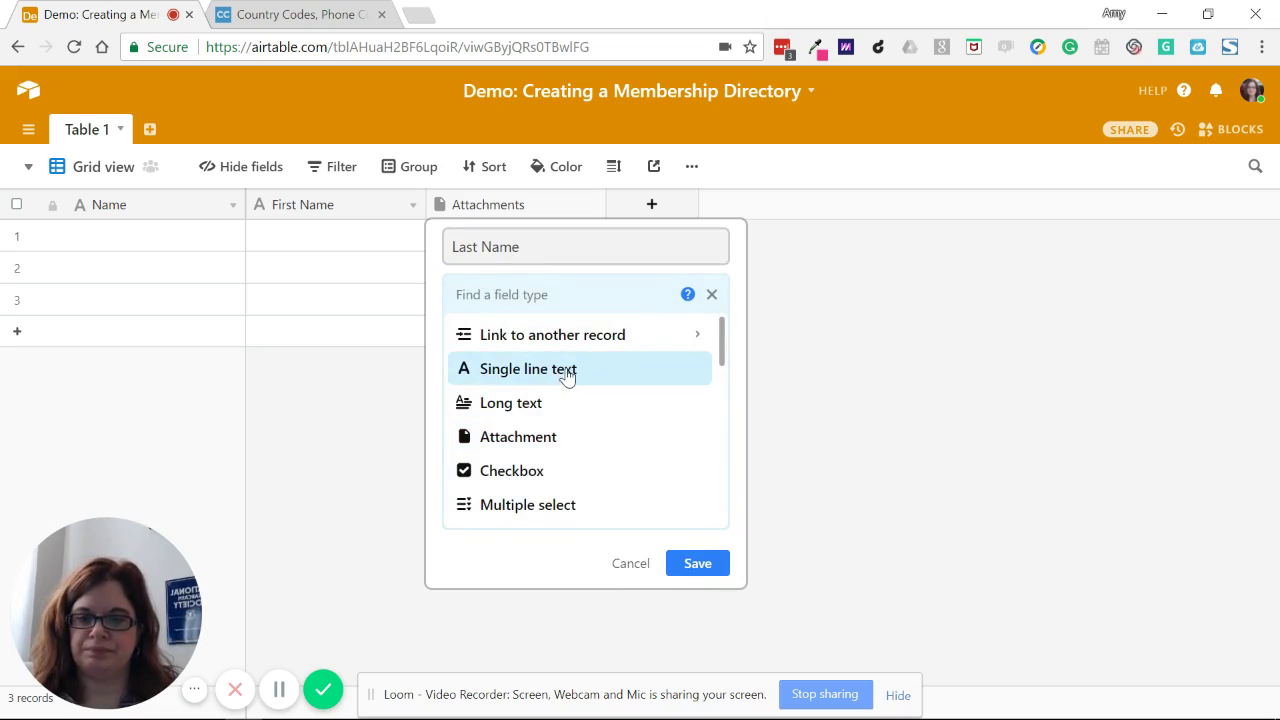
pyautogui.click(567, 375)
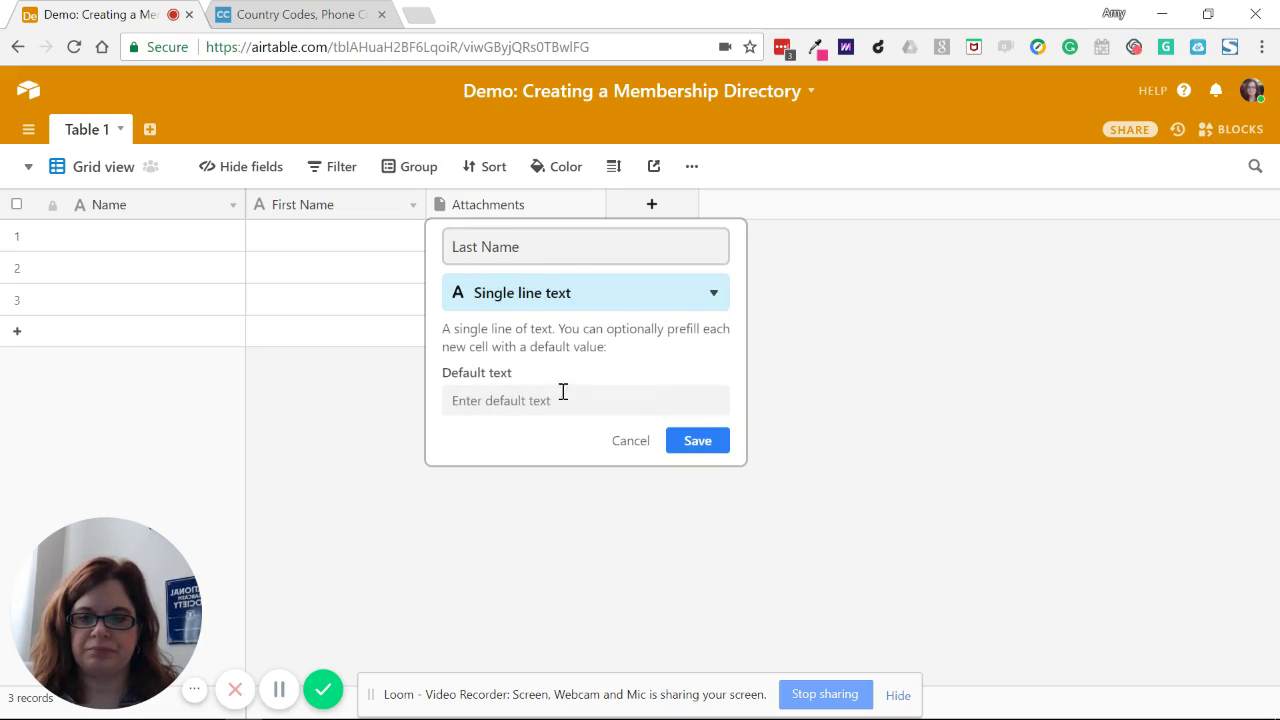
pyautogui.click(691, 450)
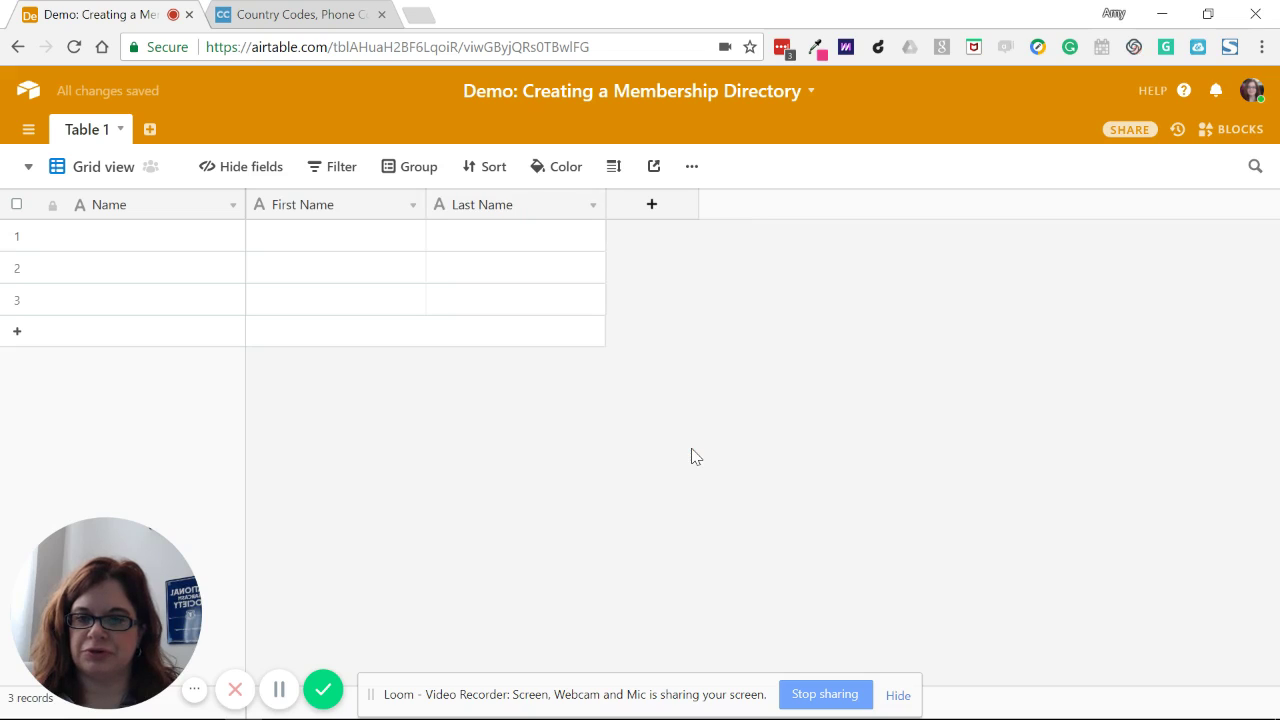
pyautogui.moveTo(432, 205); pyautogui.dragTo(367, 205)
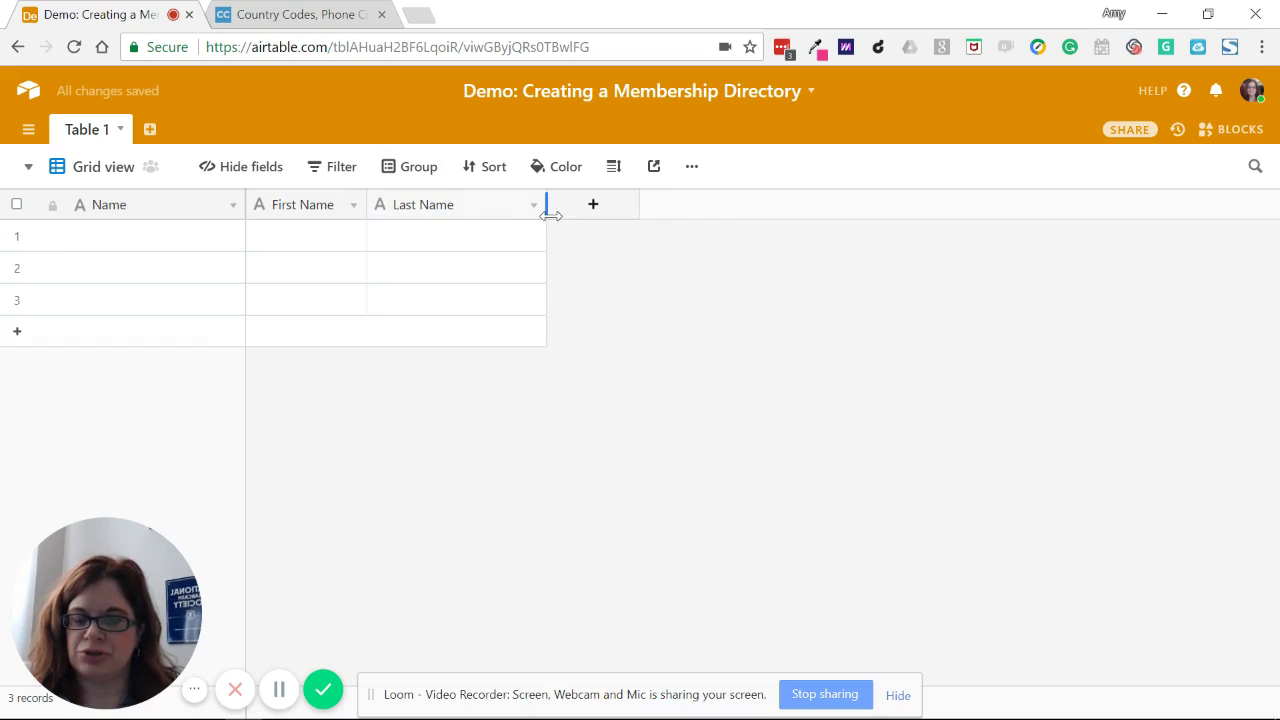
pyautogui.moveTo(549, 216); pyautogui.dragTo(489, 229)
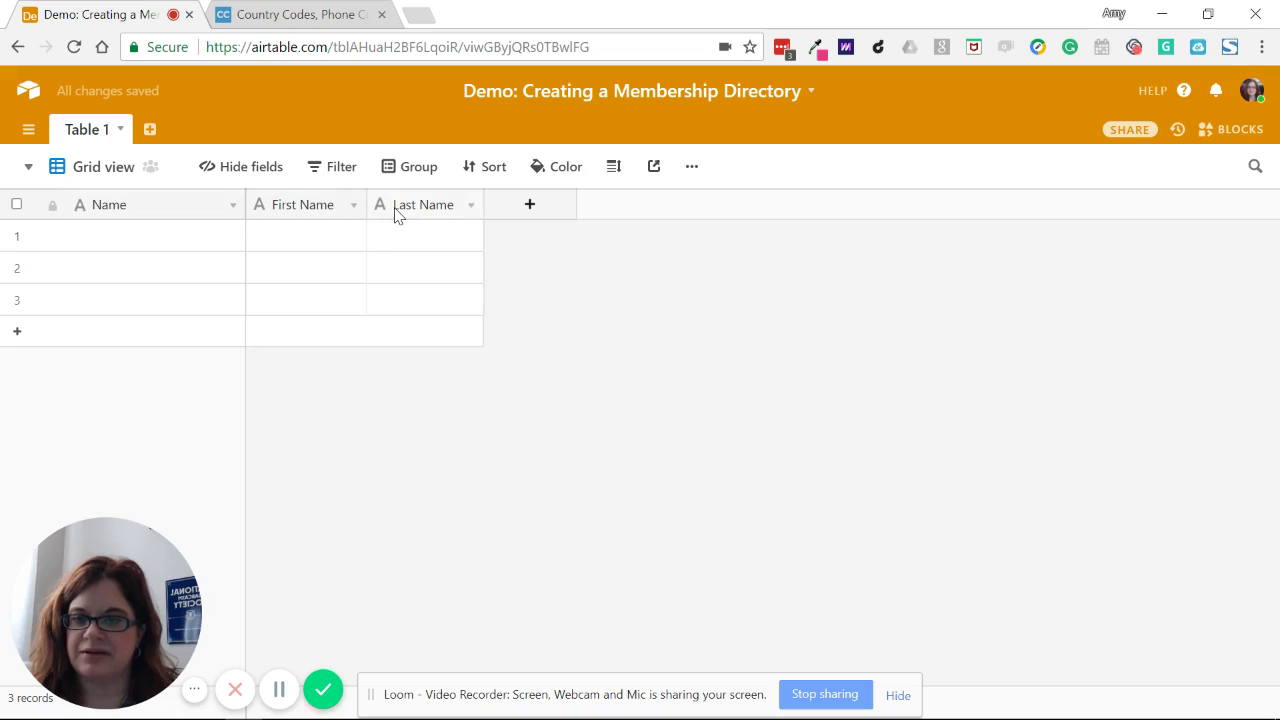
# - Rename the primary Name field to 'Full Name' and set its type to Formula
pyautogui.click(233, 209)
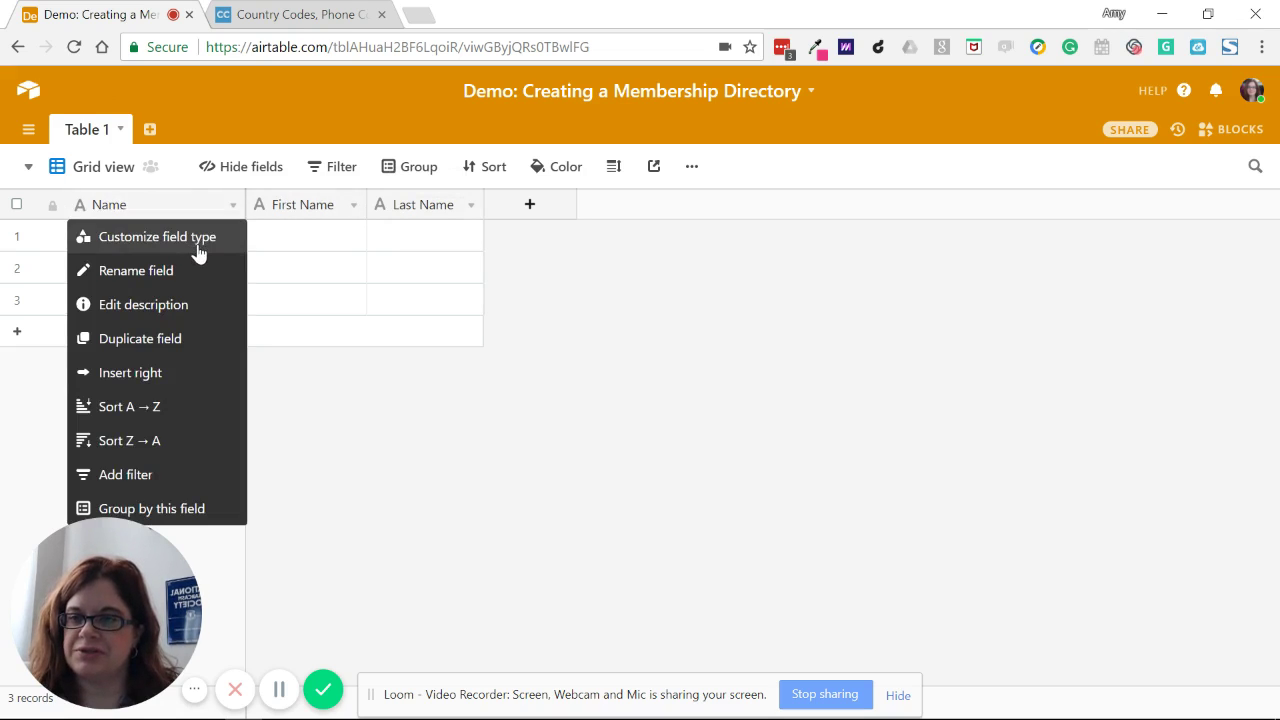
pyautogui.click(197, 250)
pyautogui.click(91, 247)
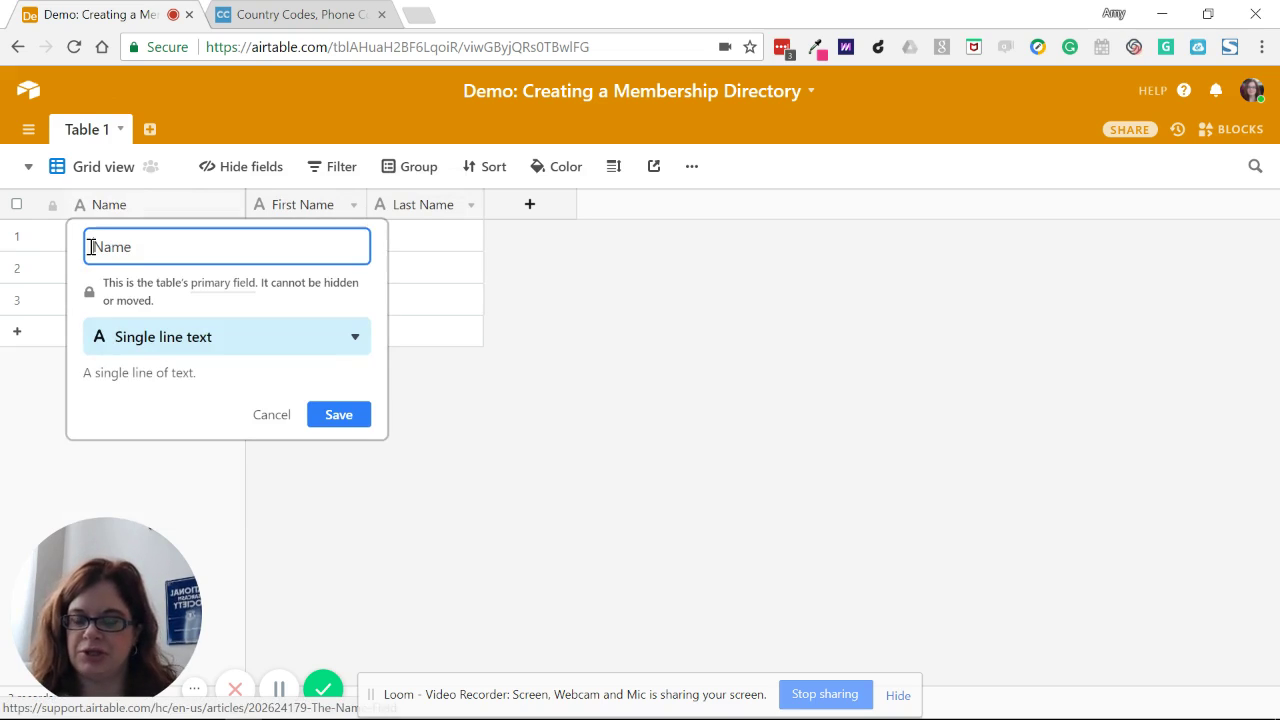
pyautogui.write('Full')
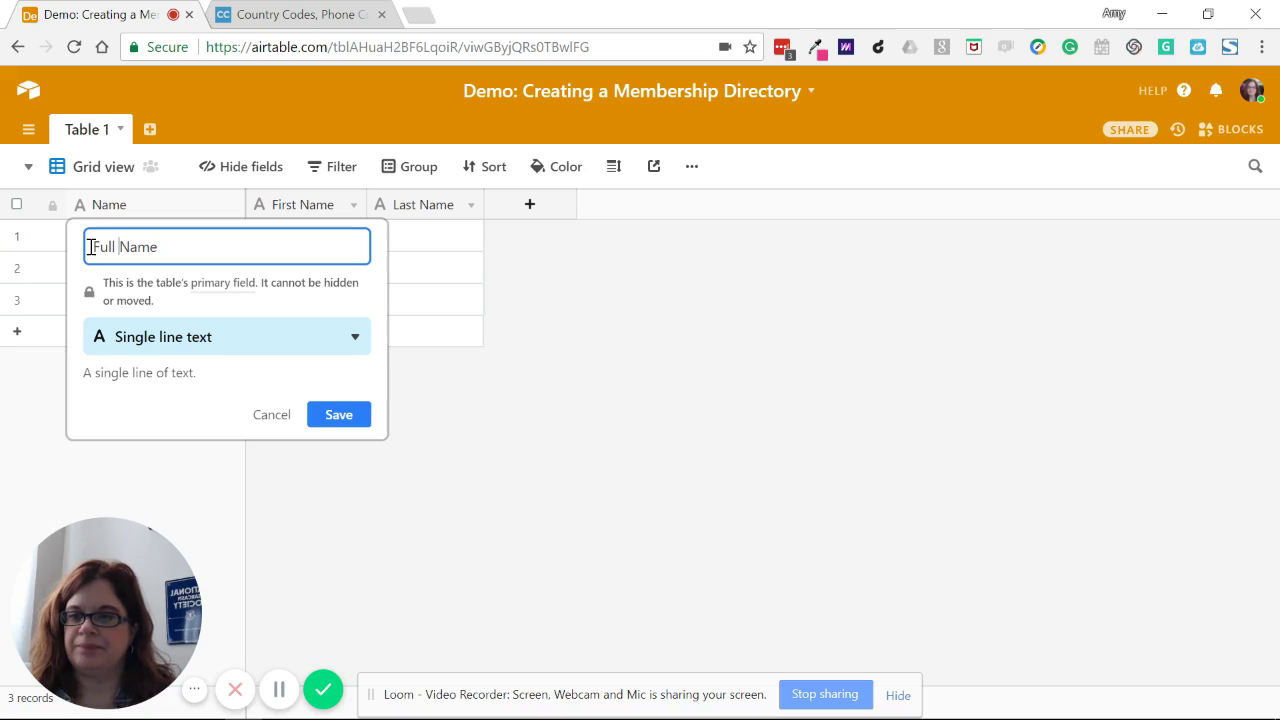
pyautogui.click(296, 337)
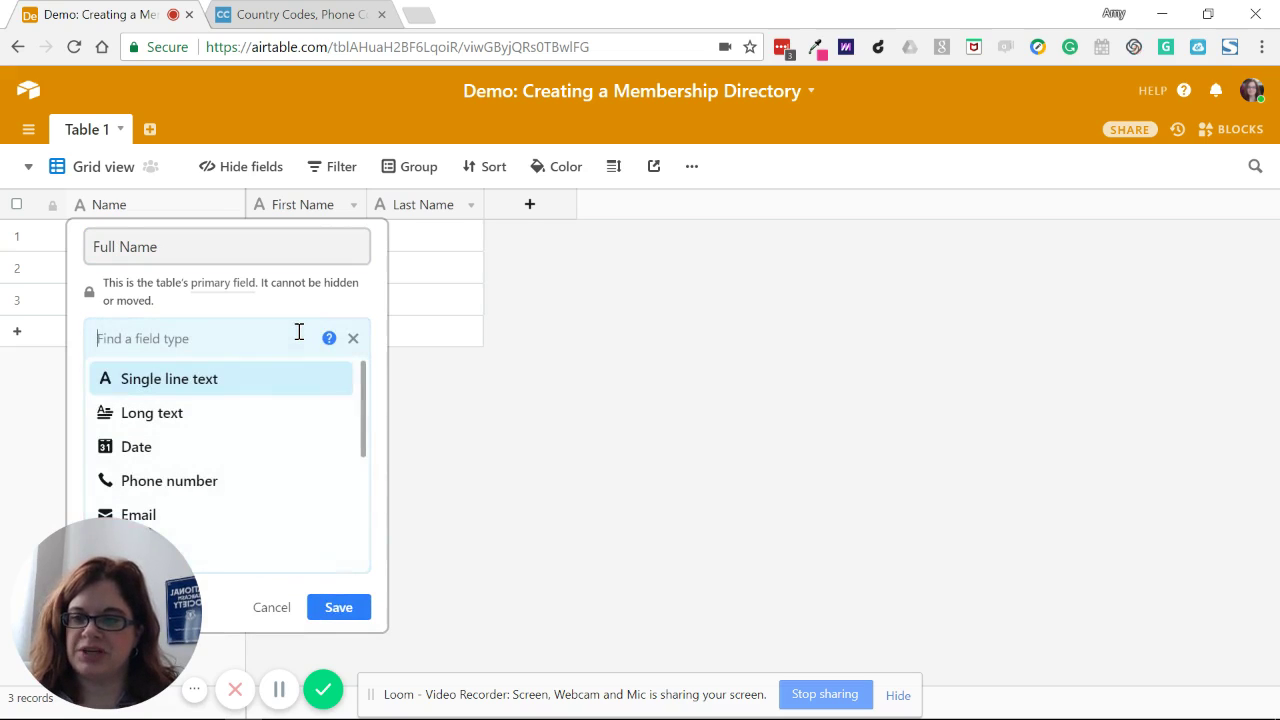
pyautogui.moveTo(366, 395); pyautogui.dragTo(368, 535)
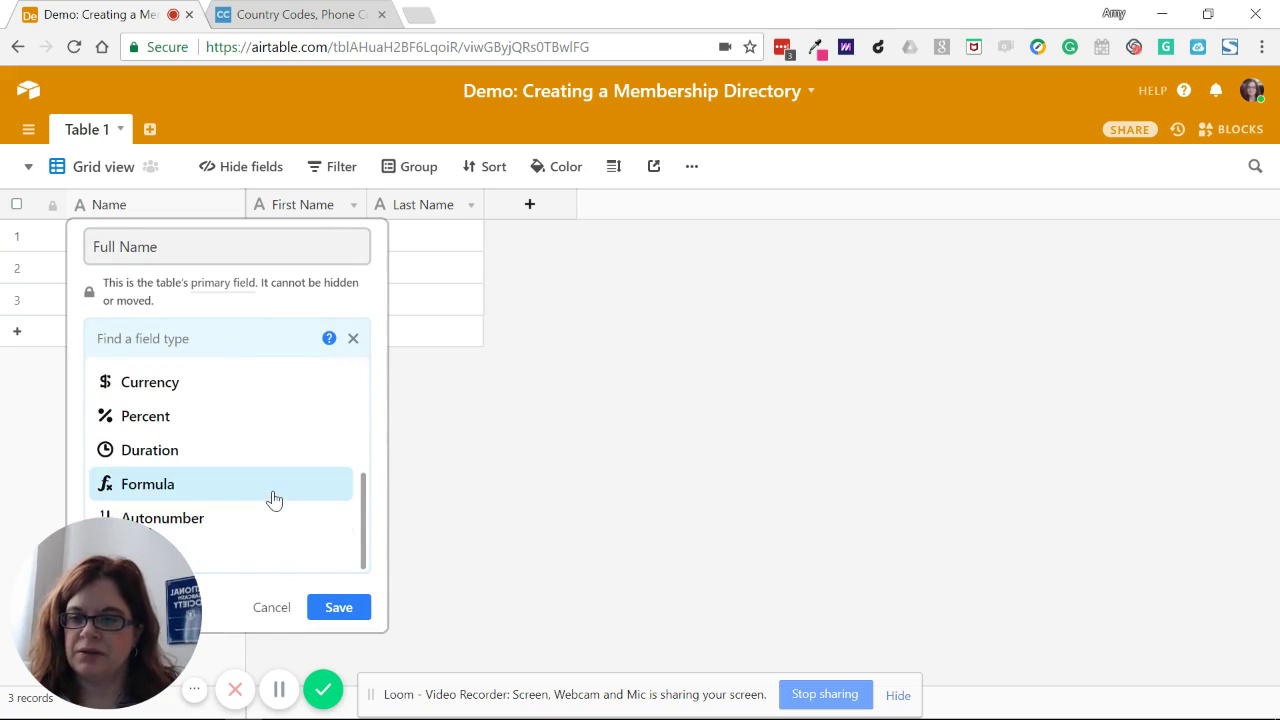
pyautogui.click(274, 490)
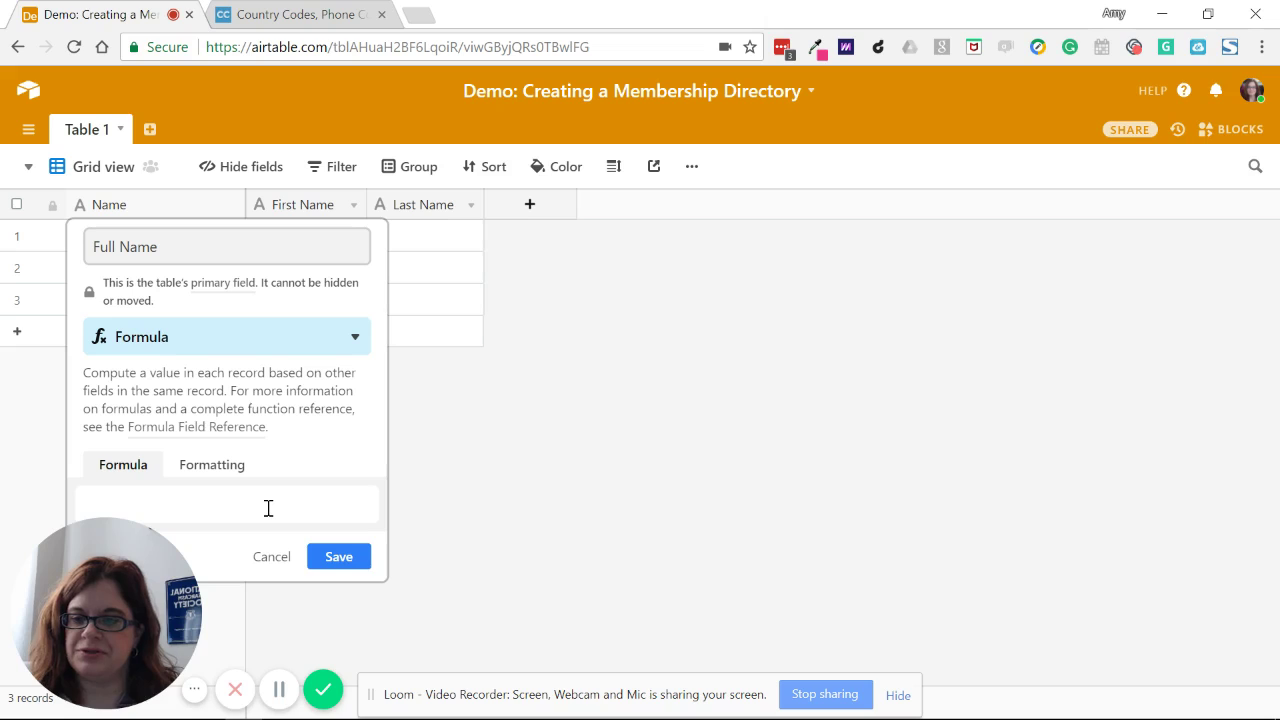
# - Enter the formula CONCATENATE({First Name}&" "&{Last Name})
pyautogui.click(268, 508)
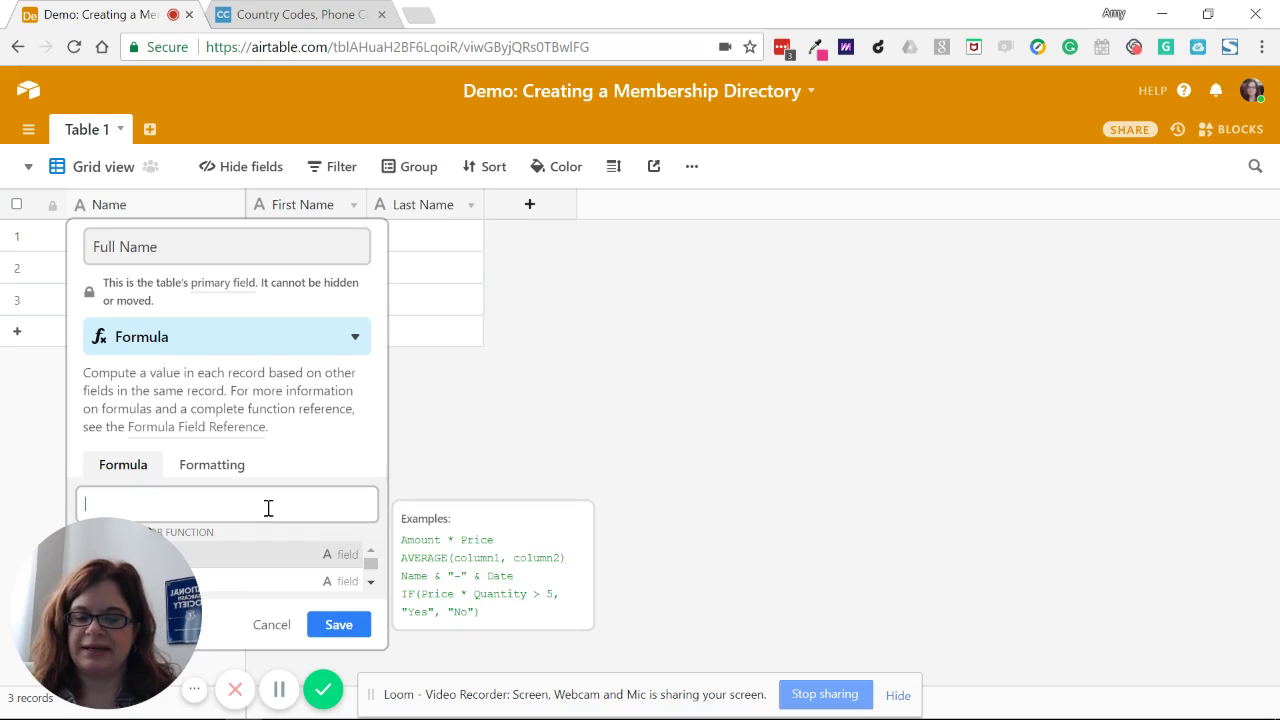
pyautogui.write('Conc')
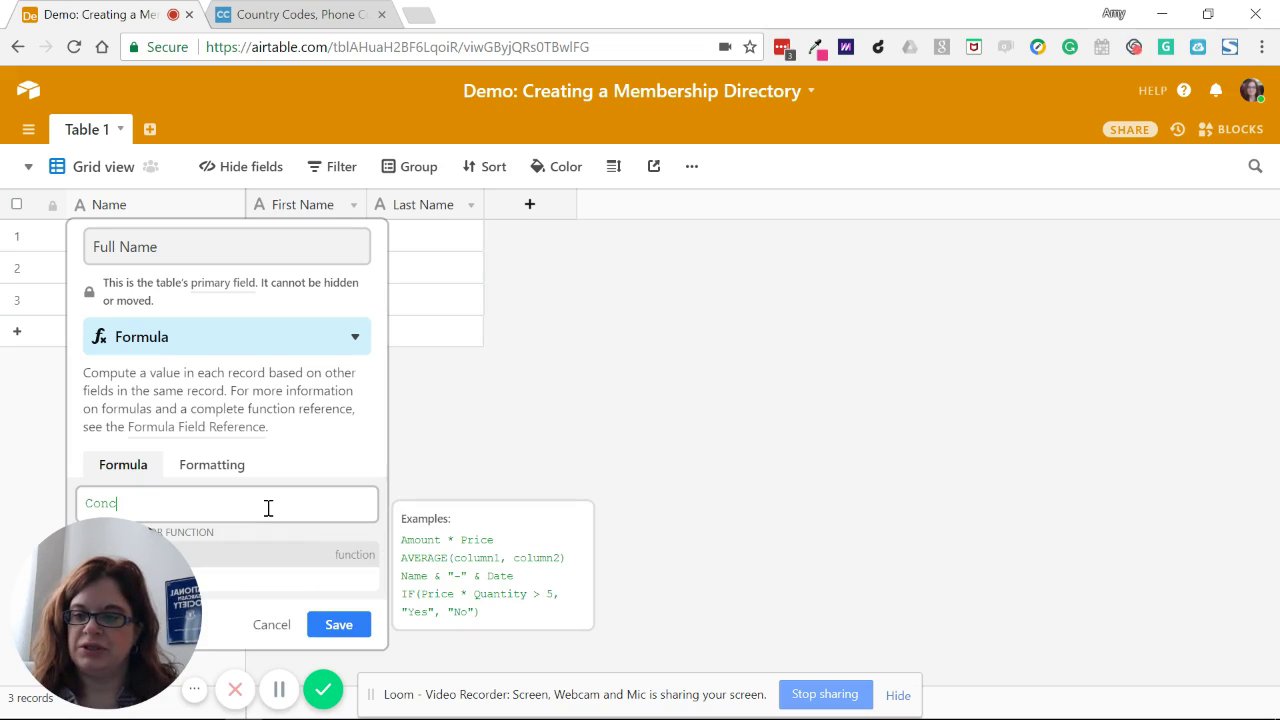
pyautogui.write('aten')
pyautogui.press('Tab')
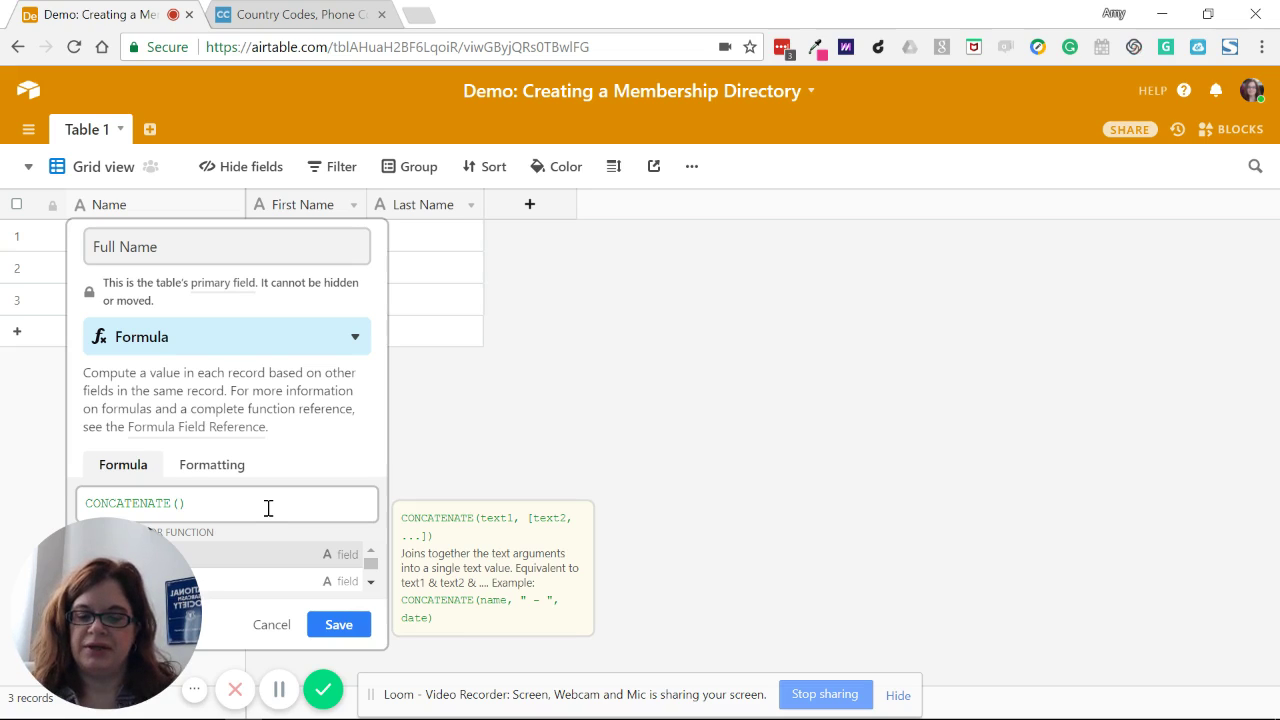
pyautogui.write('first')
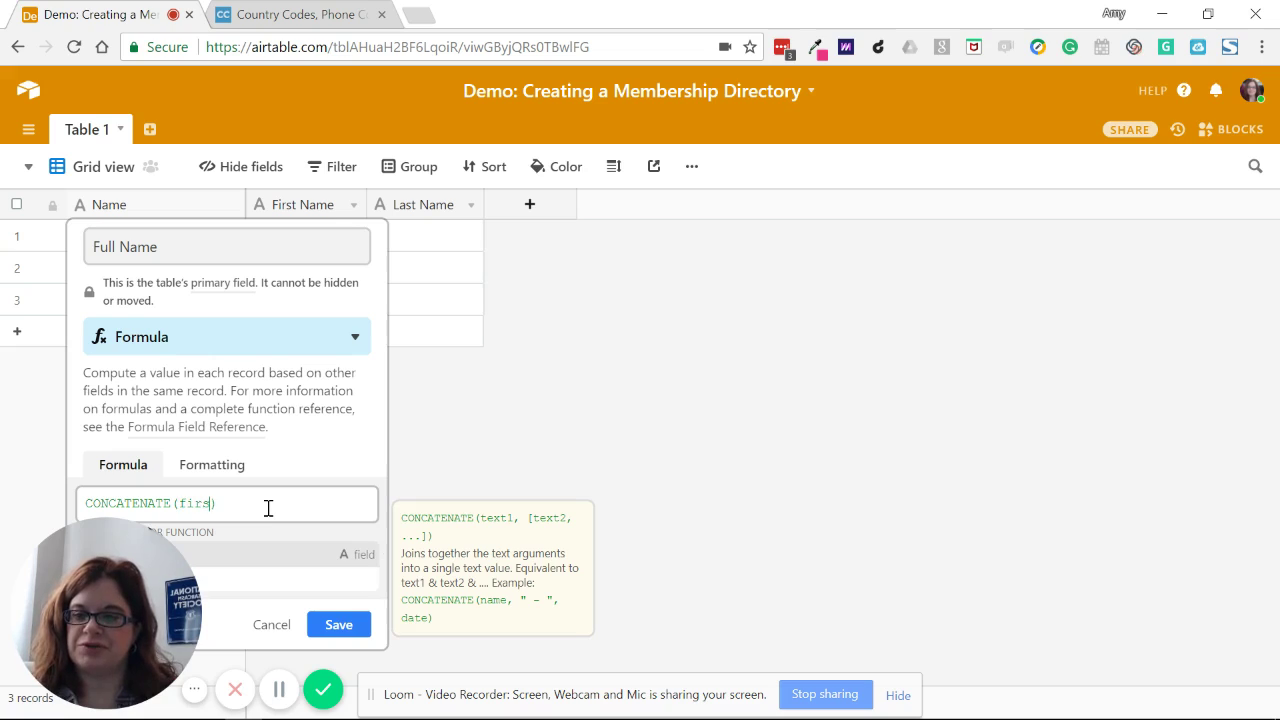
pyautogui.press('Return')
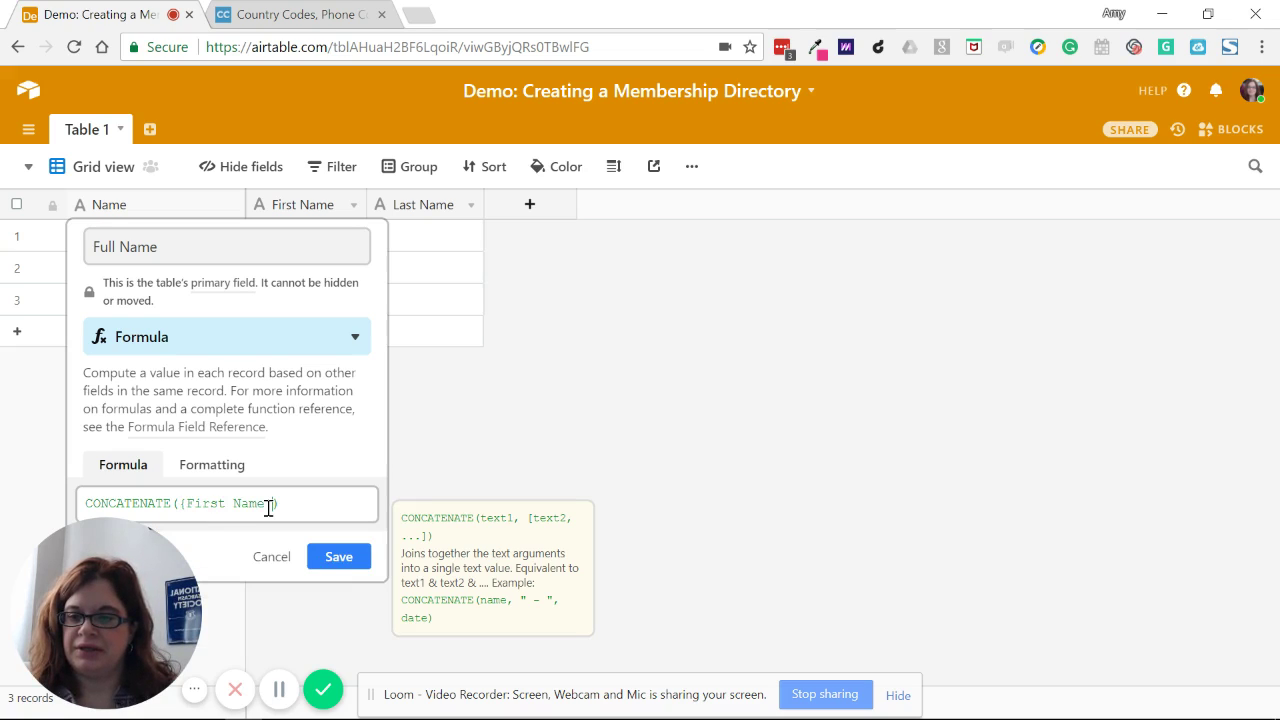
pyautogui.write('&')
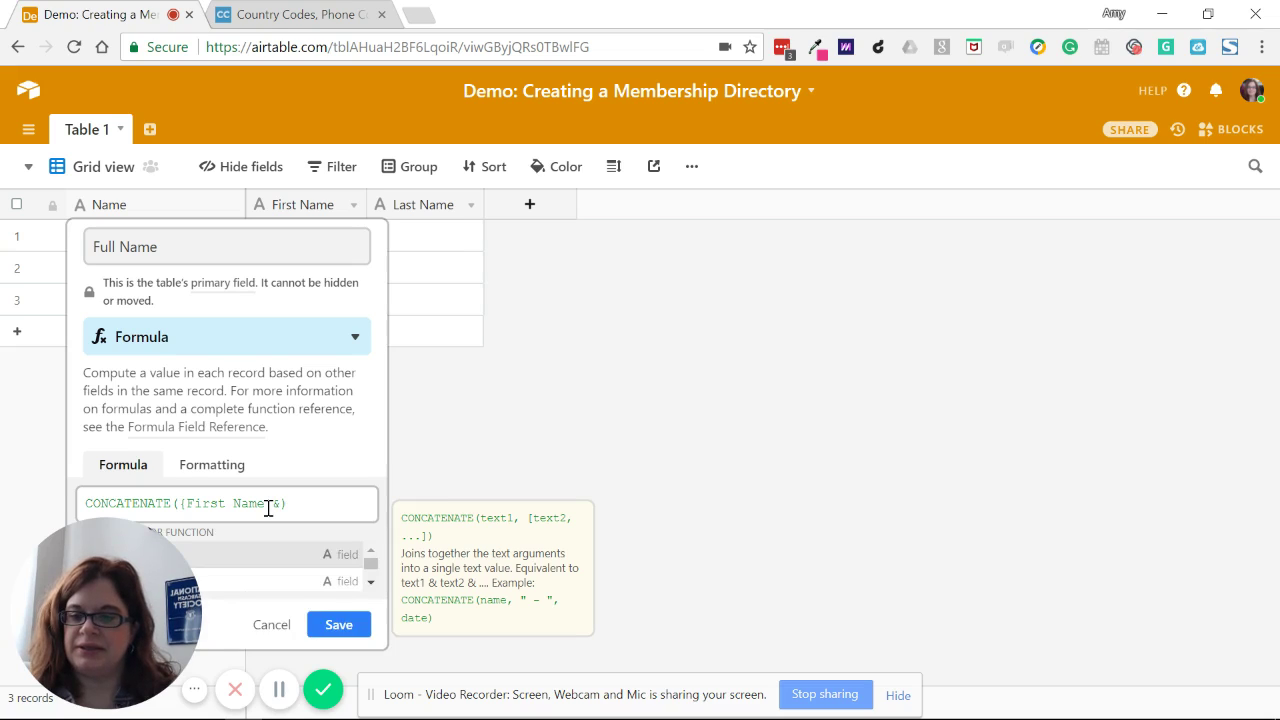
pyautogui.write('"')
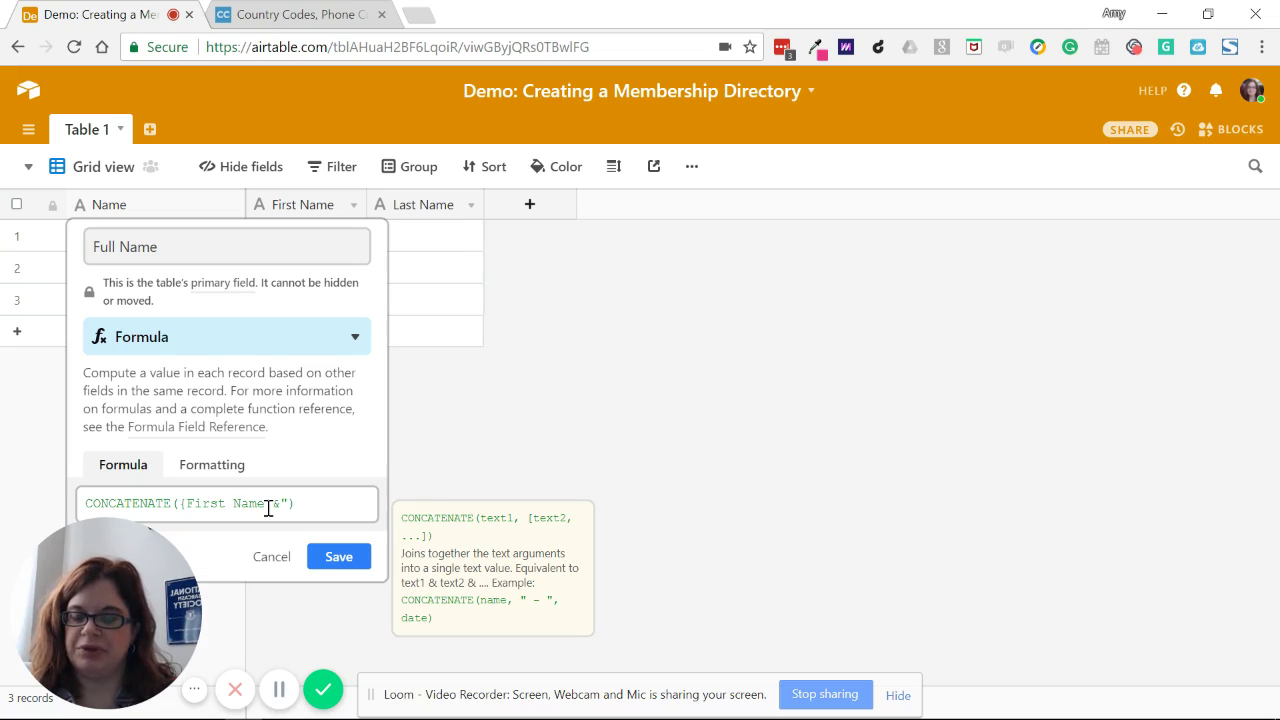
pyautogui.write(' "')
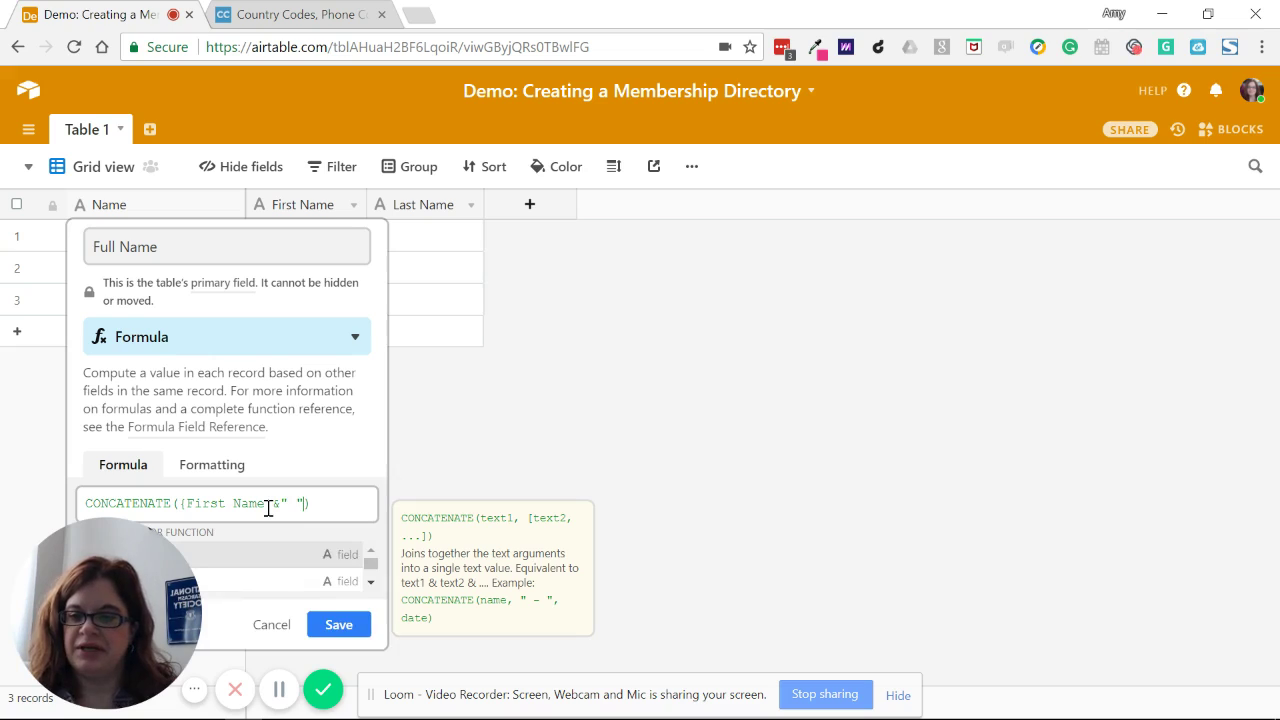
pyautogui.write('&')
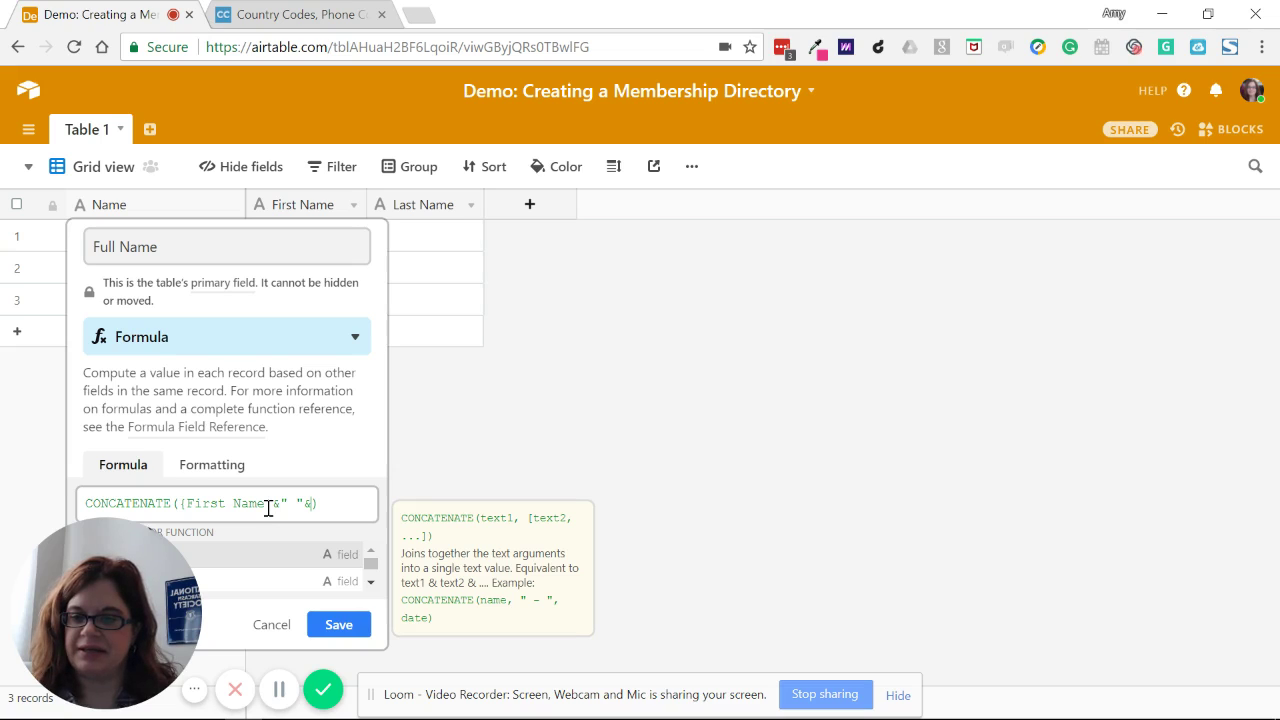
pyautogui.write('{Last')
pyautogui.press('Return')
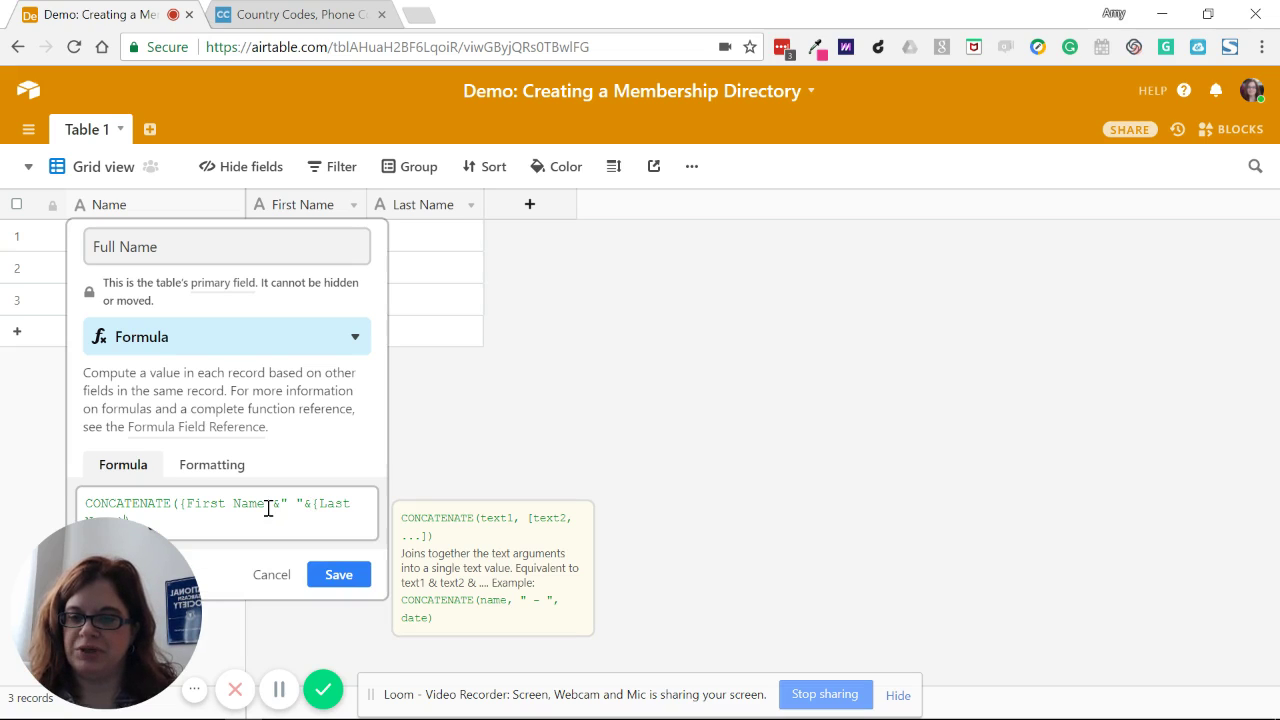
# - Save the Full Name formula and enter a sample first and last name in row 1
pyautogui.click(334, 575)
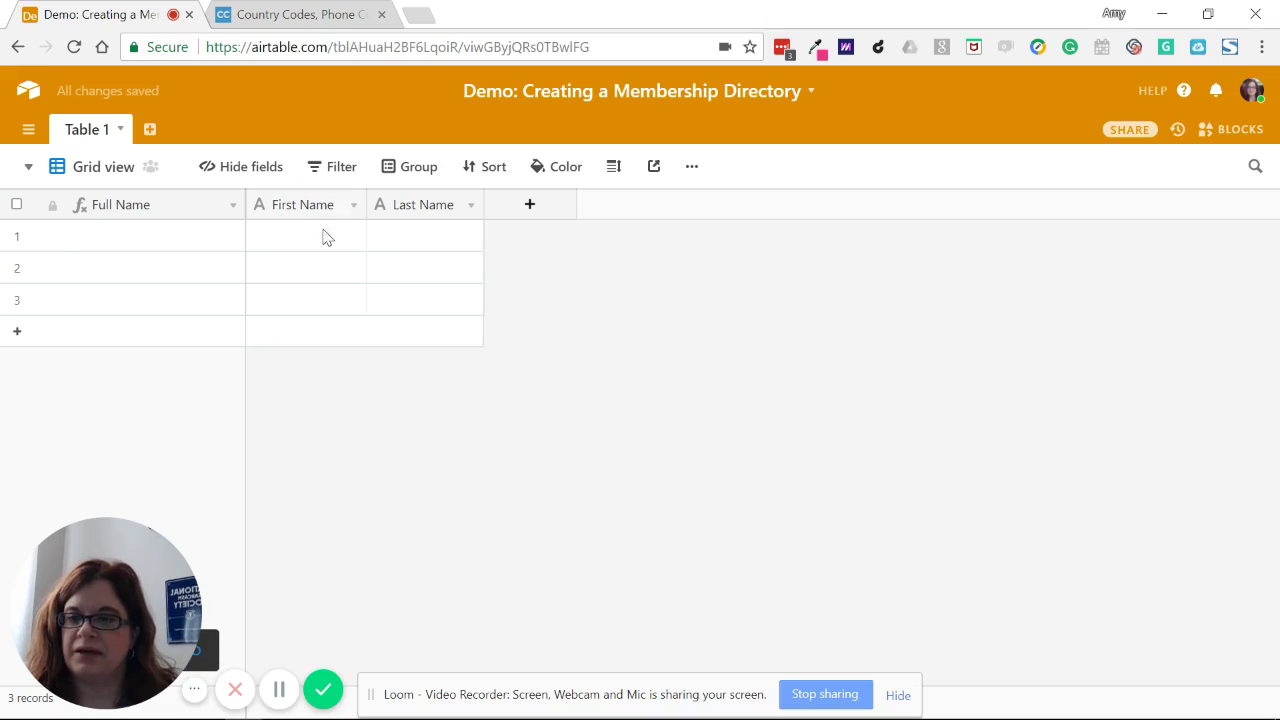
pyautogui.click(305, 240)
pyautogui.write('Amy')
pyautogui.press('Tab')
pyautogui.write('Keys')
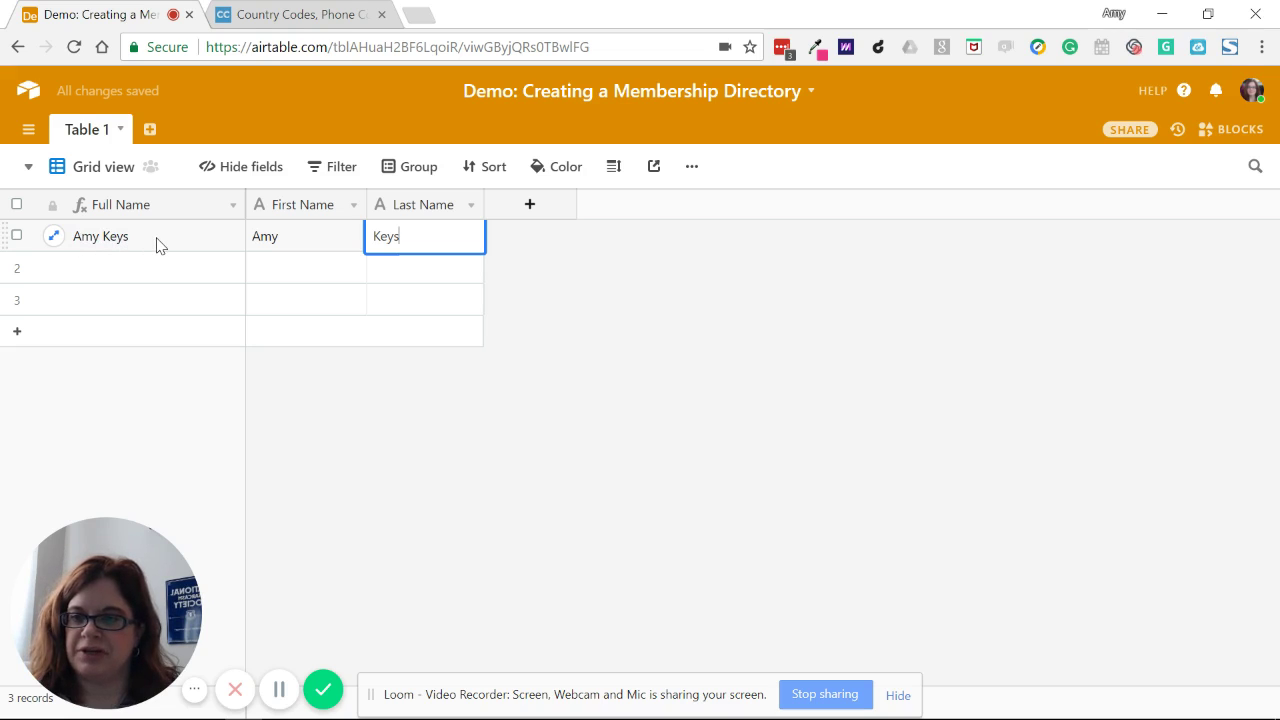
pyautogui.click(642, 303)
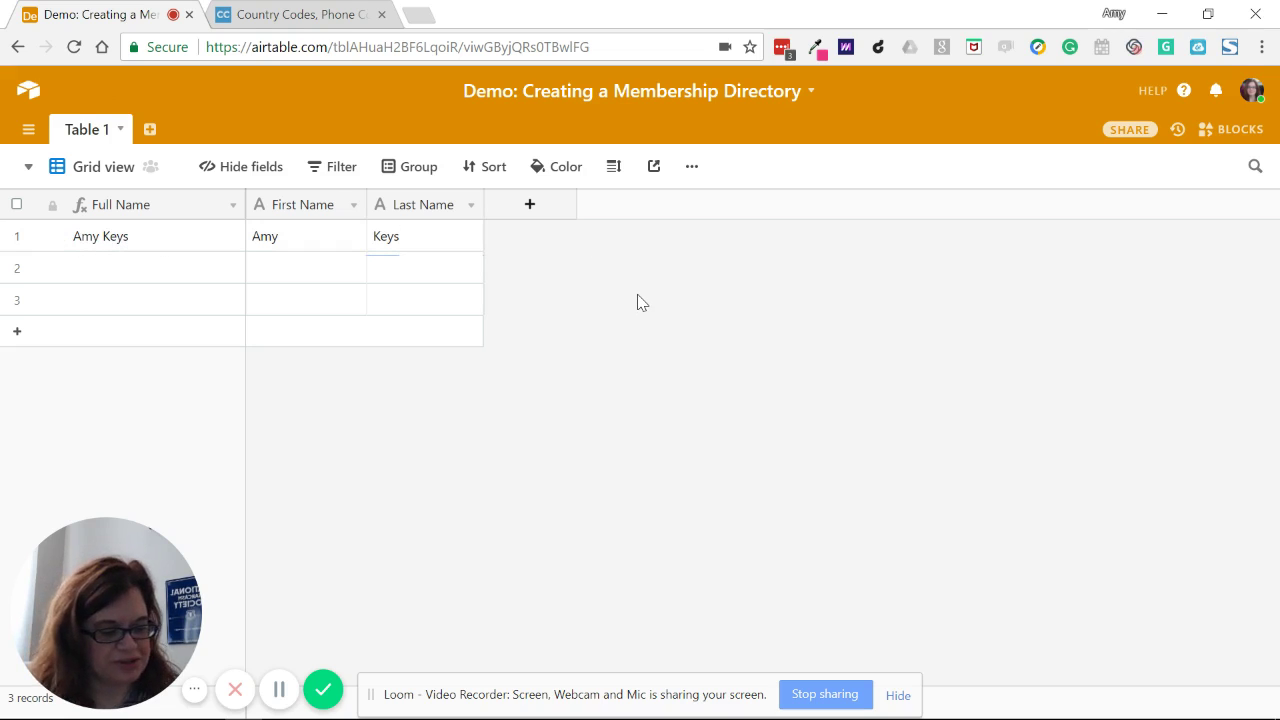
# - Add a 'Business Name' single line text field
pyautogui.click(541, 209)
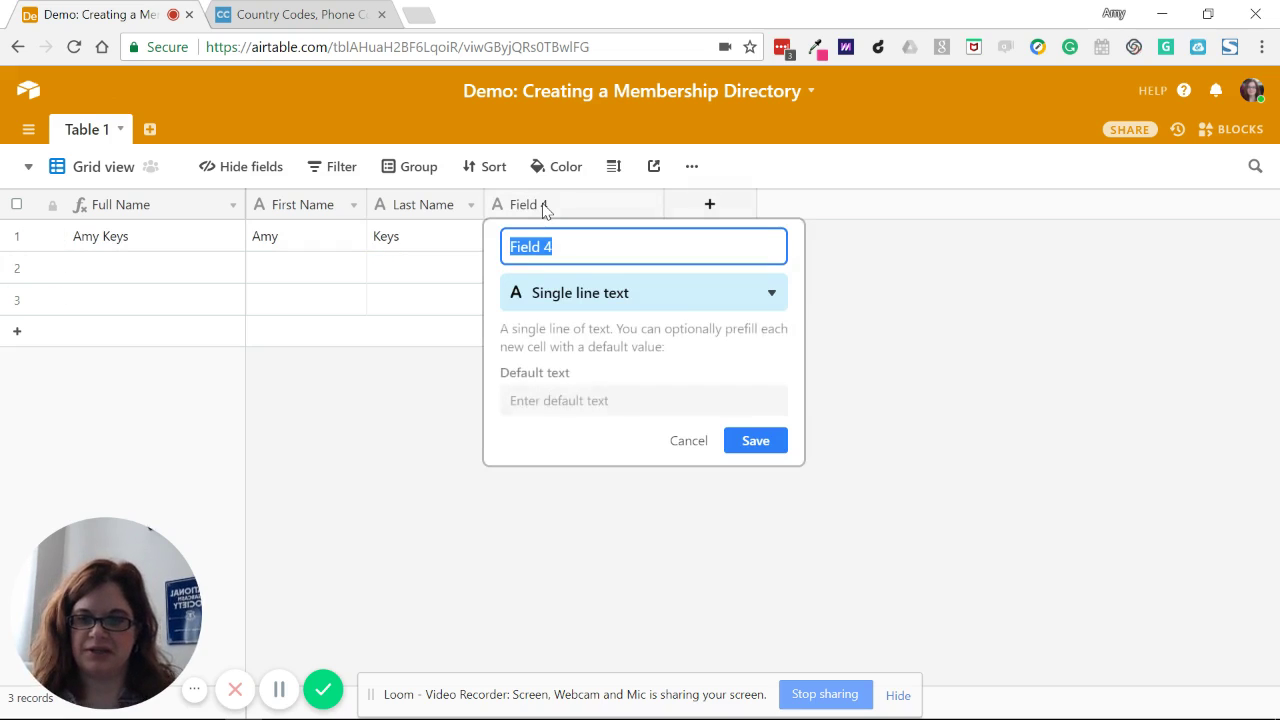
pyautogui.write('Business ')
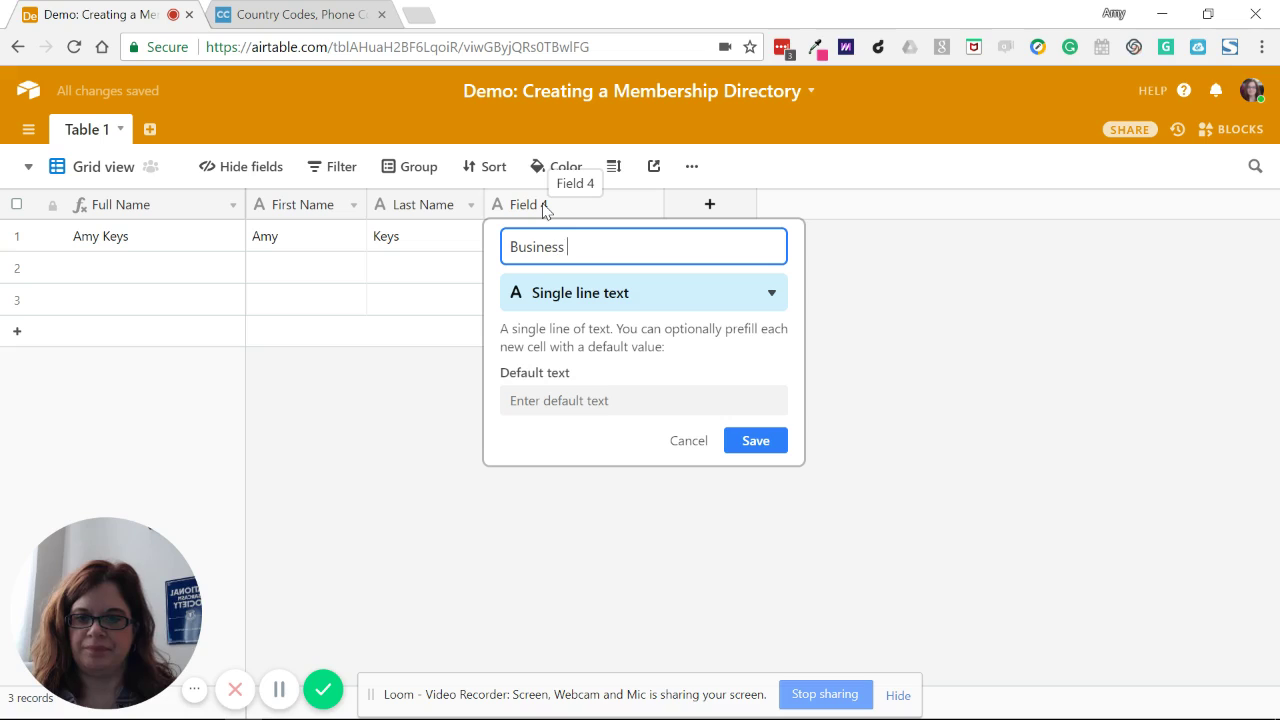
pyautogui.write('Name')
pyautogui.click(738, 444)
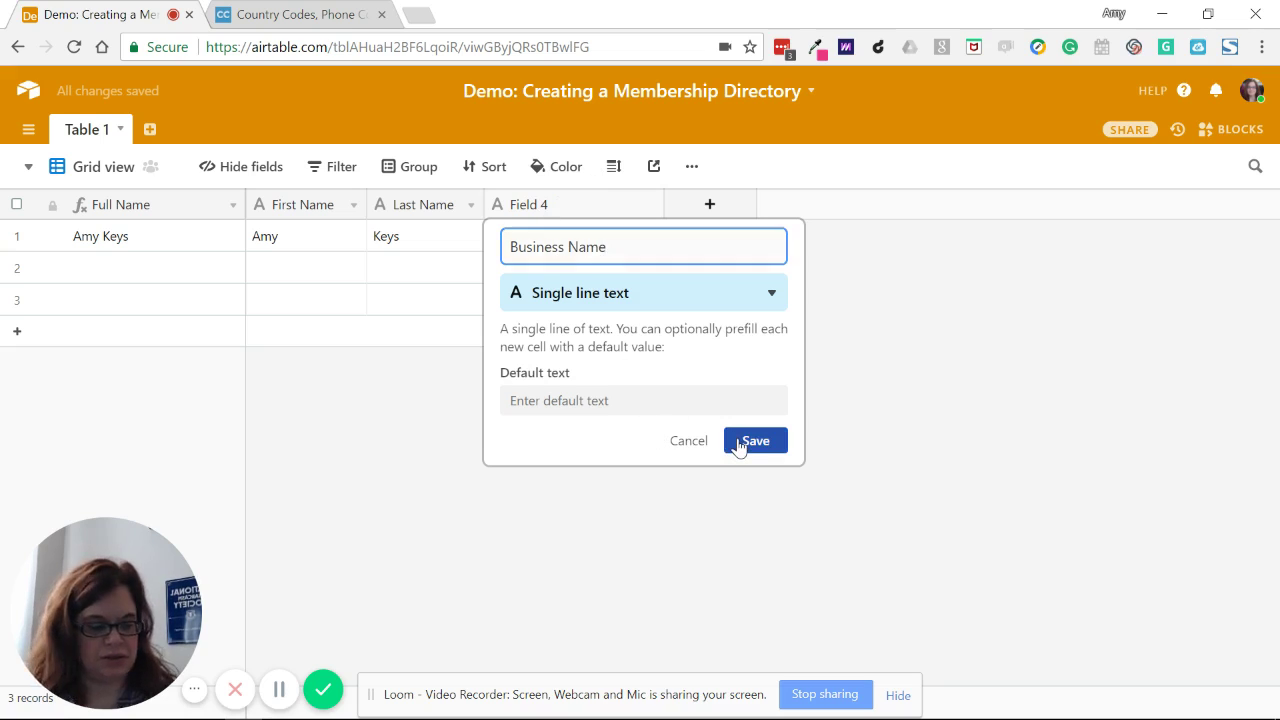
# - Add an 'Email' field of Email type
pyautogui.click(710, 204)
pyautogui.write('Email')
pyautogui.press('Return')
pyautogui.write('em')
pyautogui.press('Return')
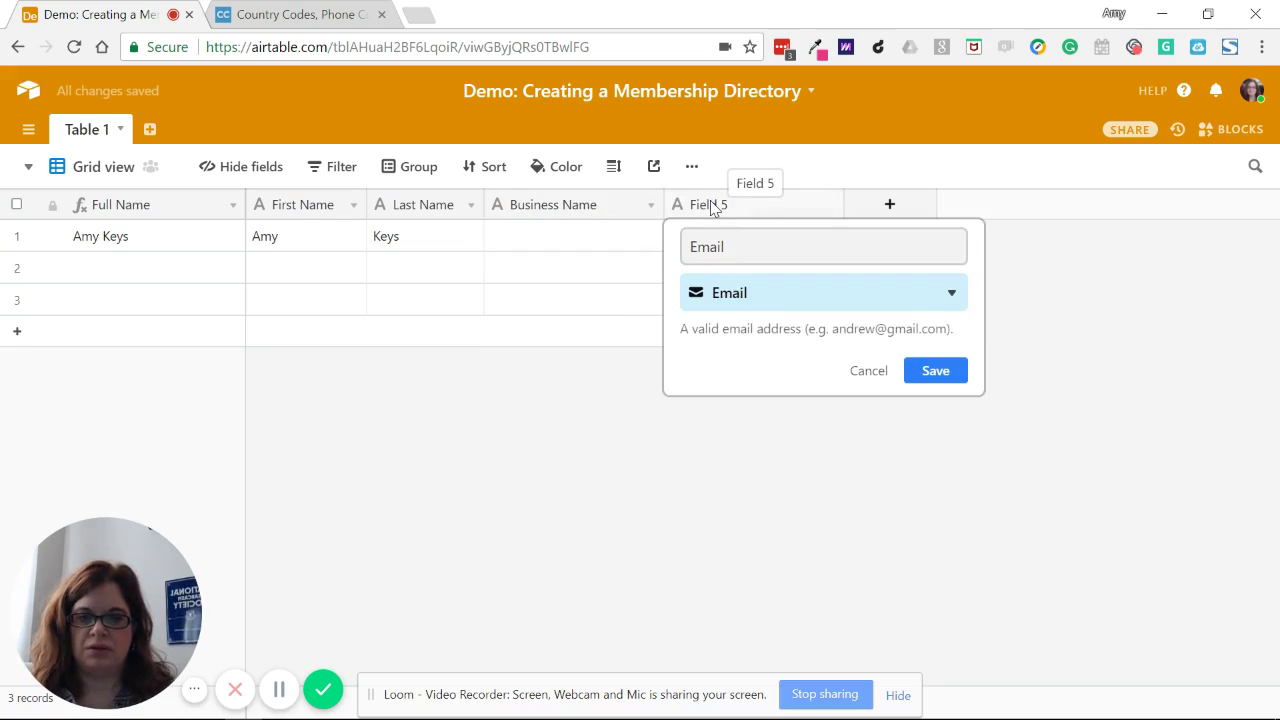
pyautogui.click(937, 383)
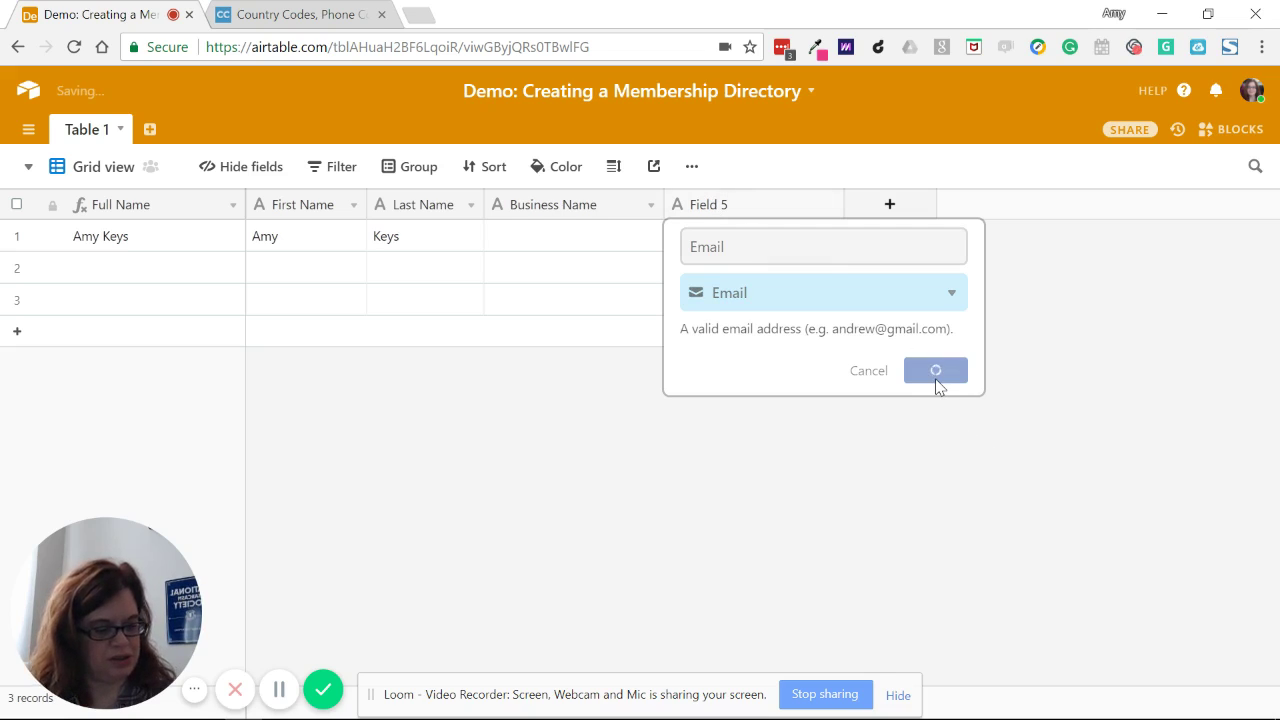
# - Add a 'Website URL' field of URL type and narrow the Email column
pyautogui.click(872, 213)
pyautogui.write('Website URL')
pyautogui.press('Tab')
pyautogui.write('u')
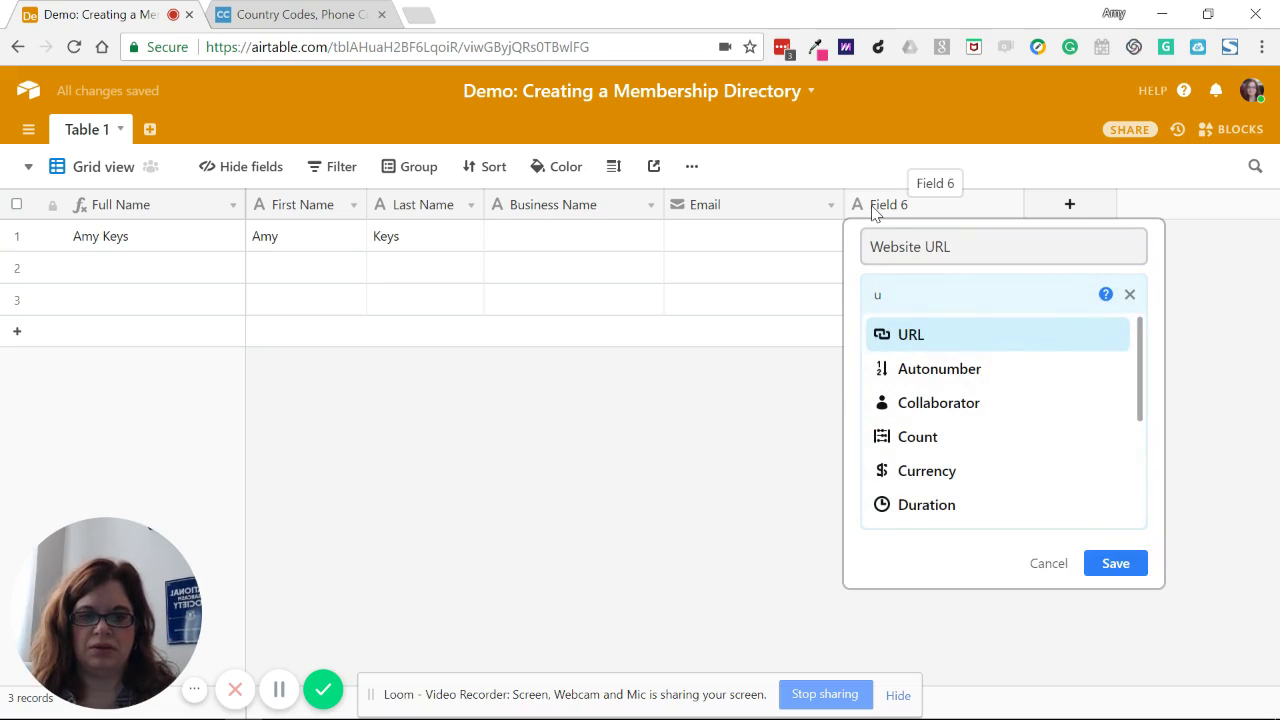
pyautogui.click(891, 342)
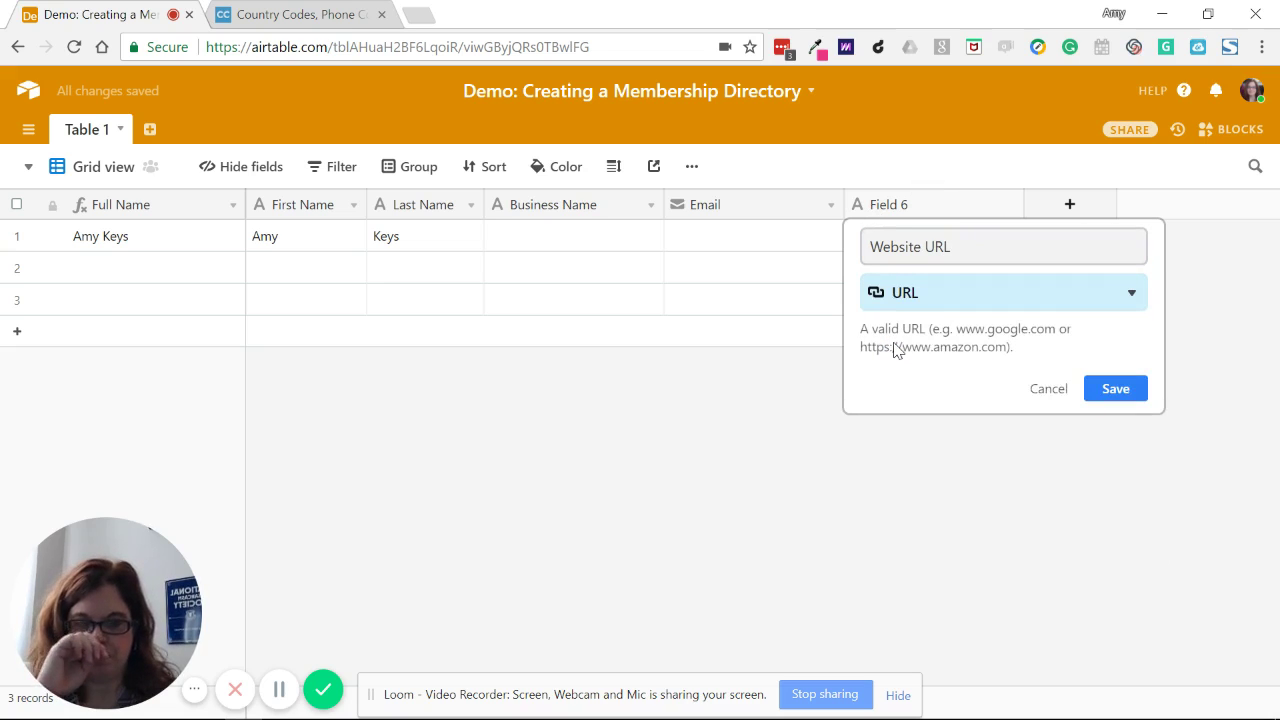
pyautogui.click(1108, 392)
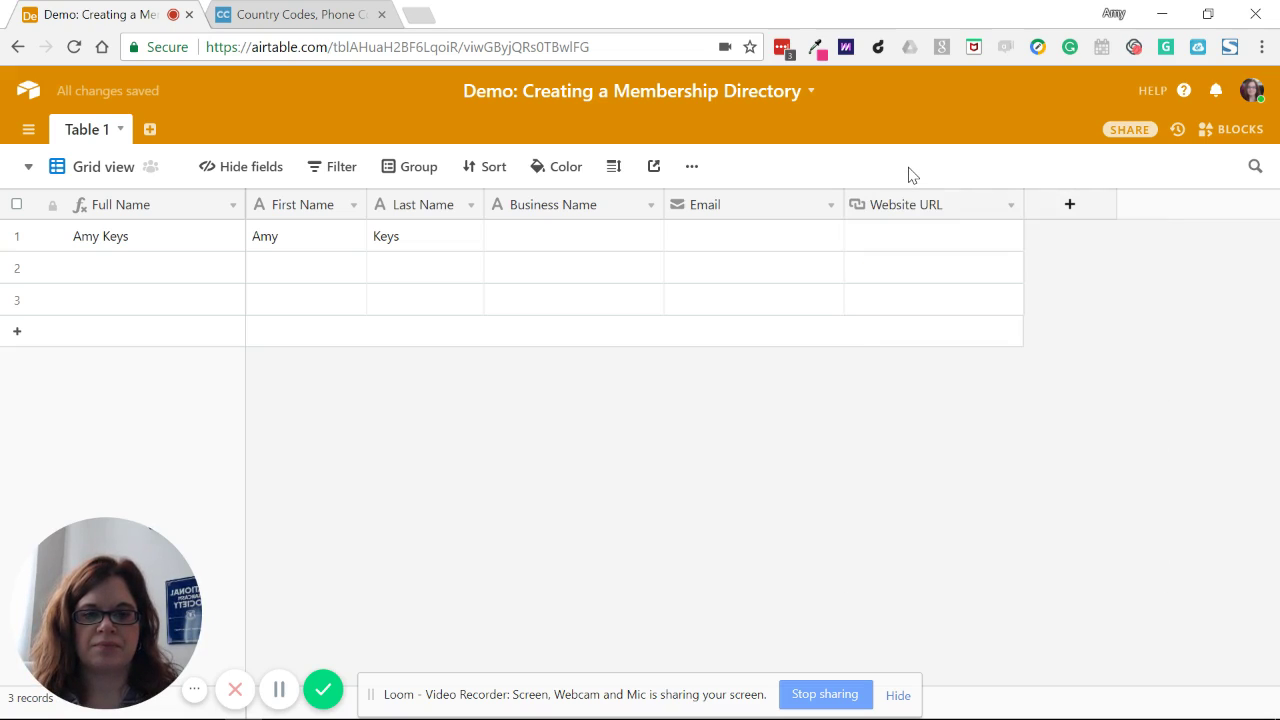
pyautogui.moveTo(840, 206); pyautogui.dragTo(763, 212)
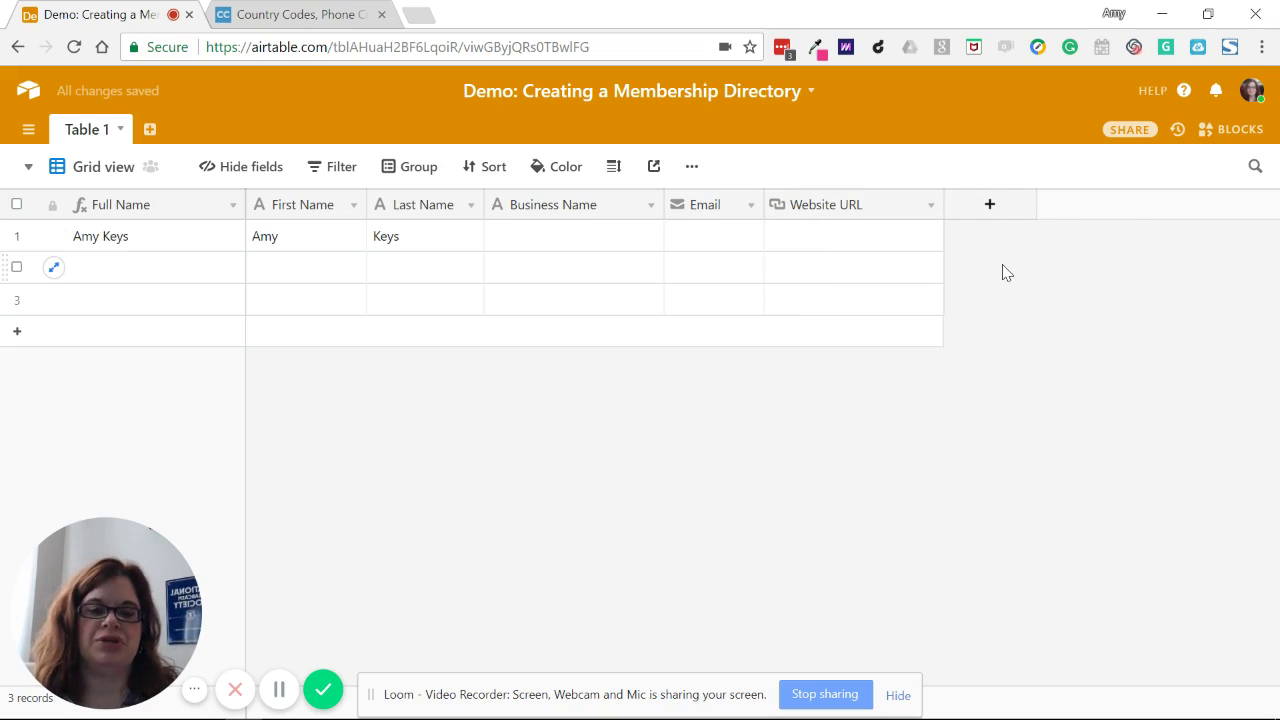
# - Add 'City' and 'Country' single line text fields, narrowing the City column
pyautogui.click(975, 207)
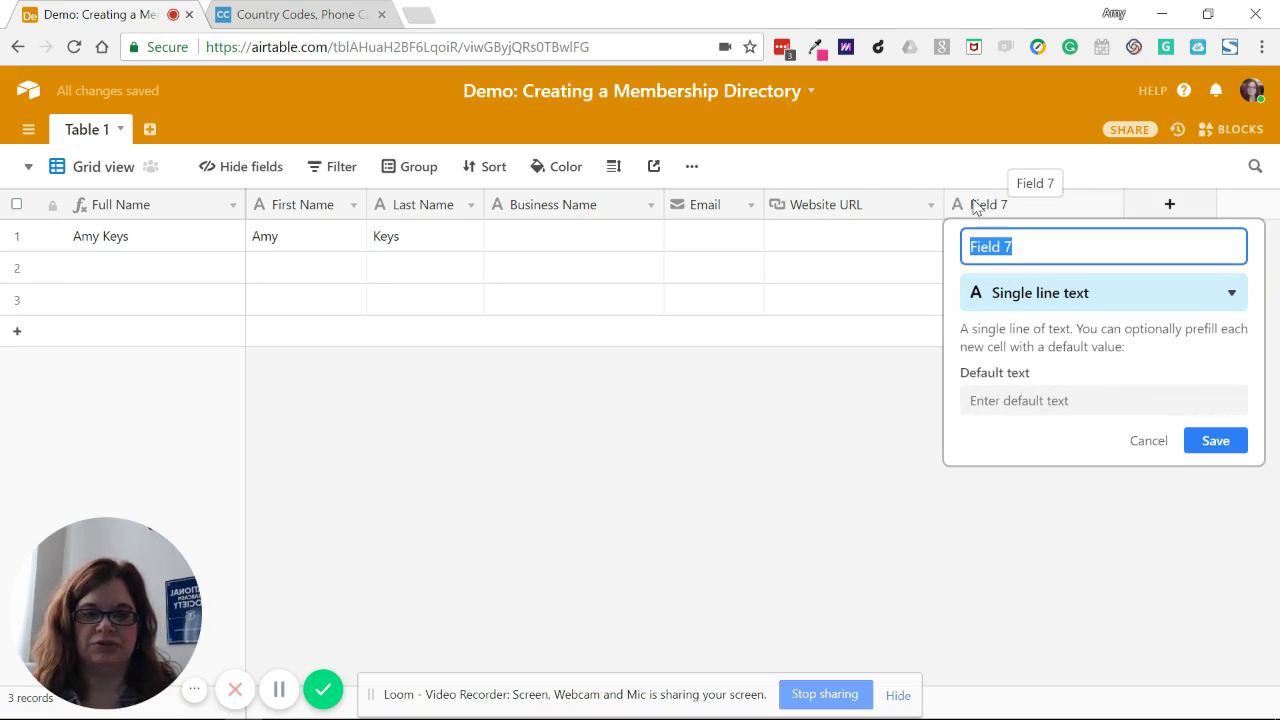
pyautogui.write('City')
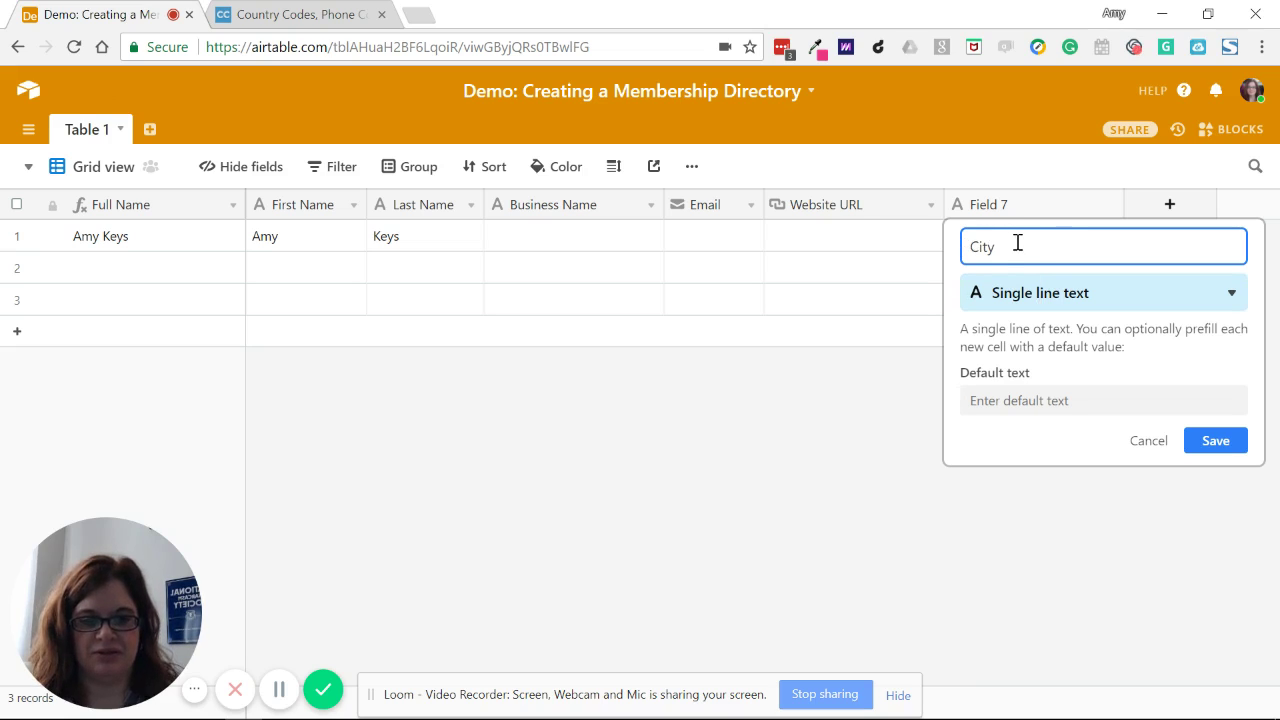
pyautogui.click(1213, 443)
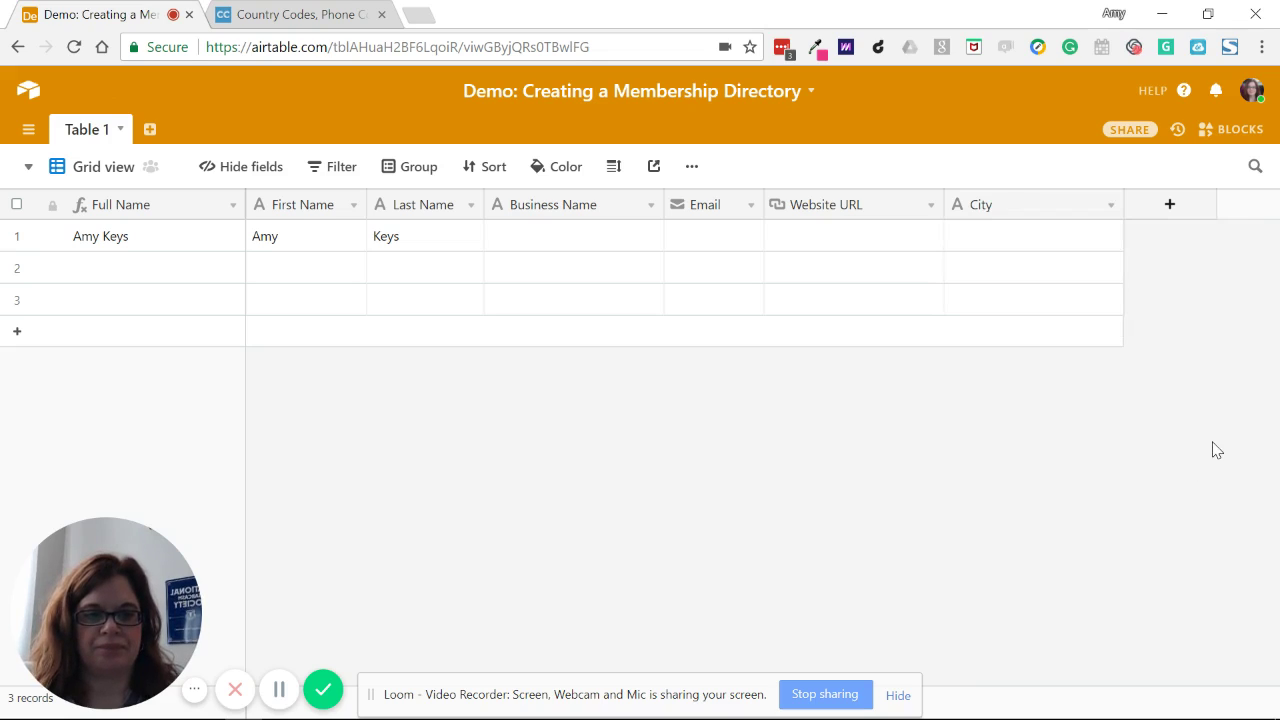
pyautogui.moveTo(1123, 204); pyautogui.dragTo(1028, 200)
pyautogui.click(1074, 208)
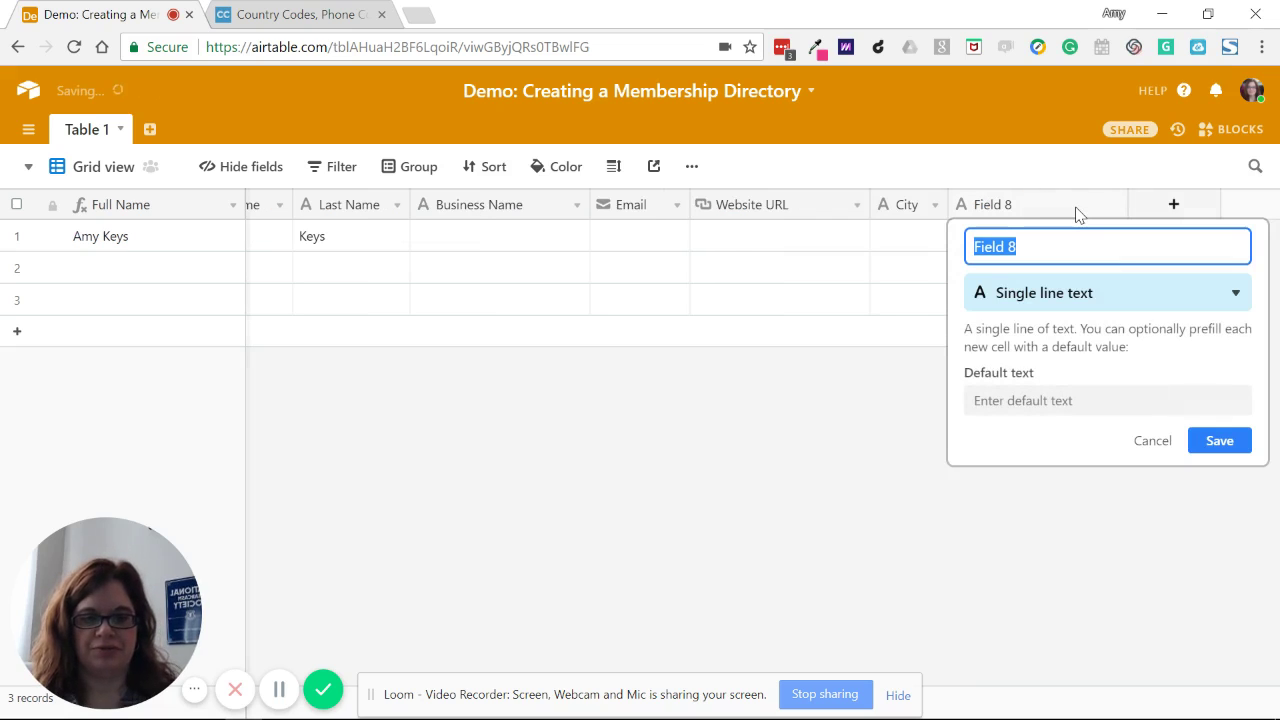
pyautogui.write('Country')
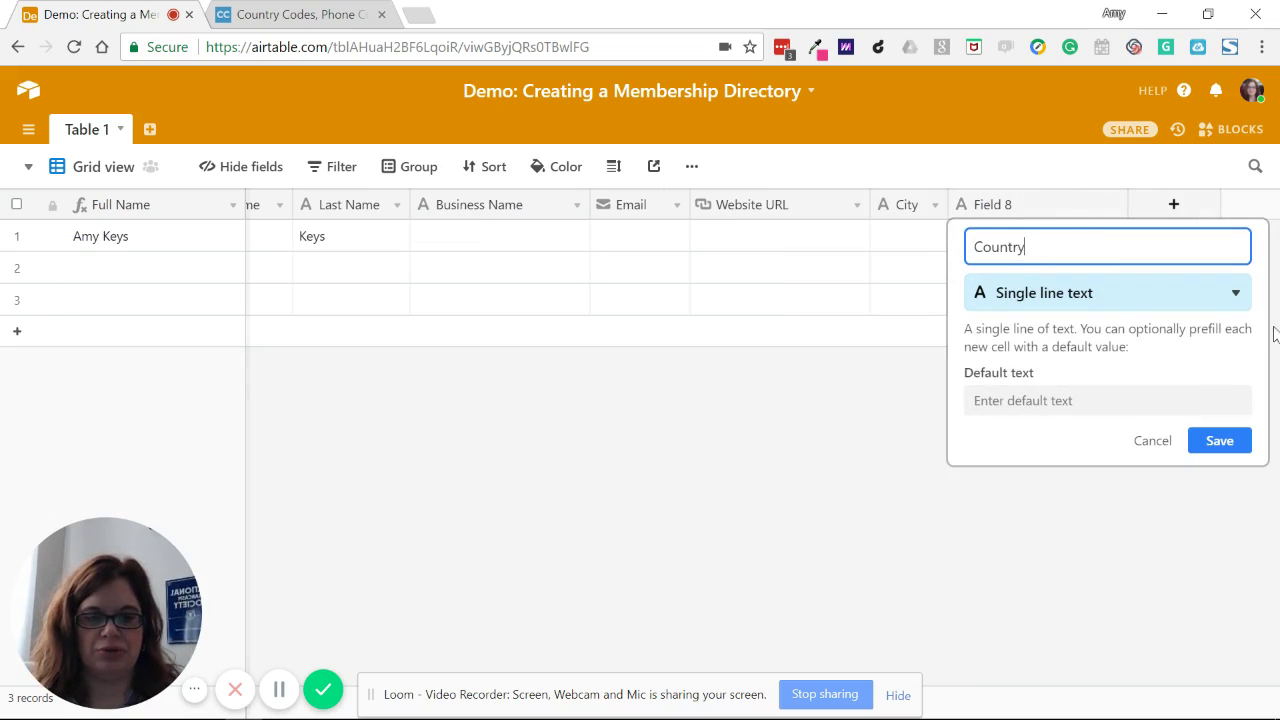
pyautogui.click(1222, 441)
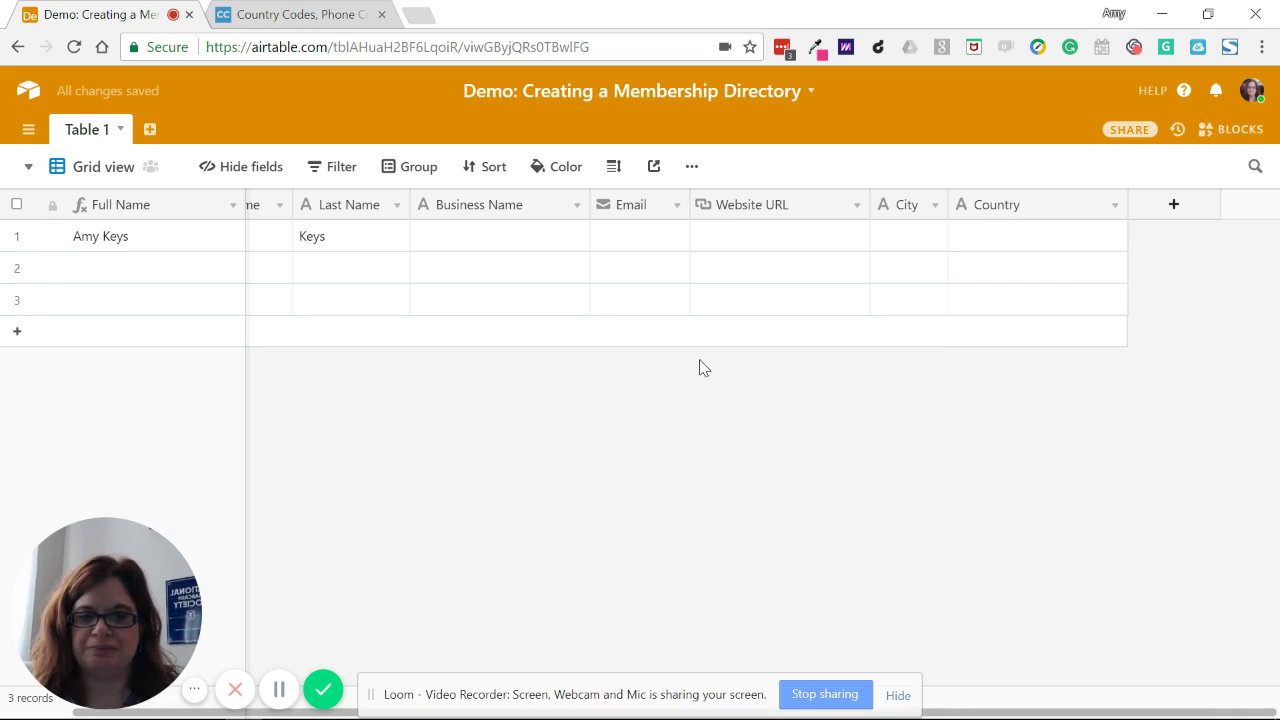
# - Create a new empty table named 'Country Codes'
pyautogui.click(152, 136)
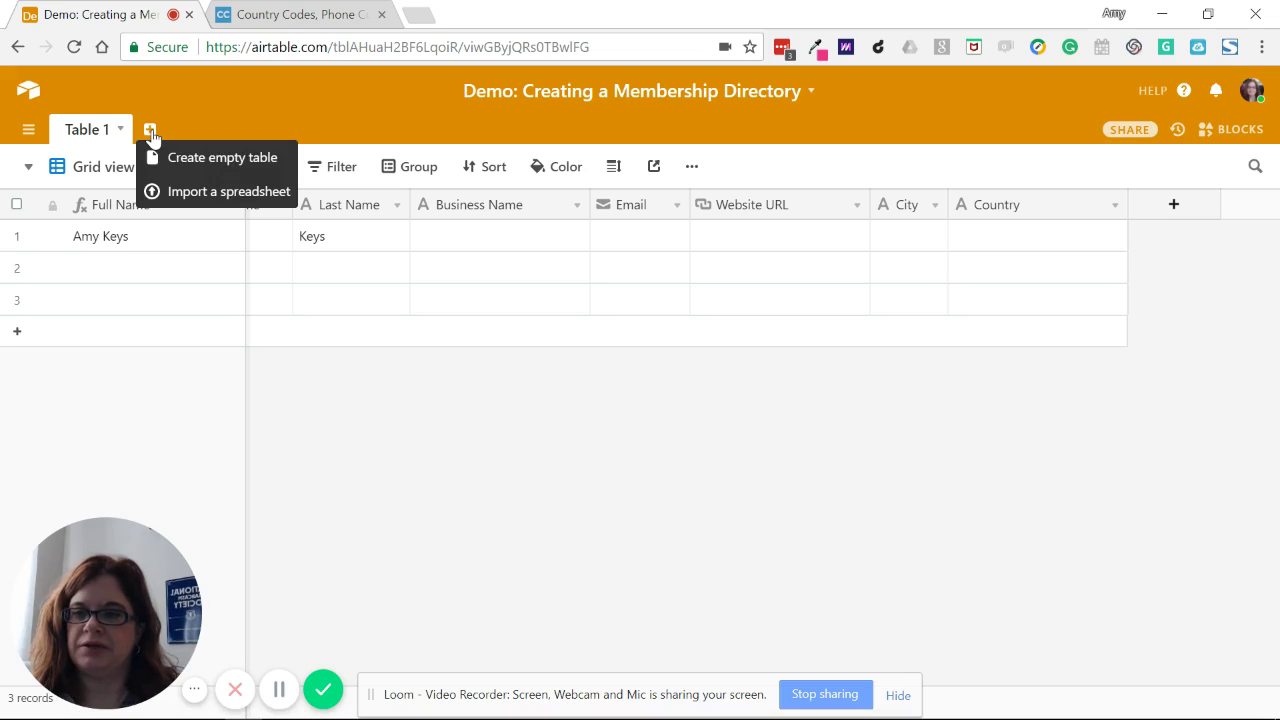
pyautogui.click(239, 165)
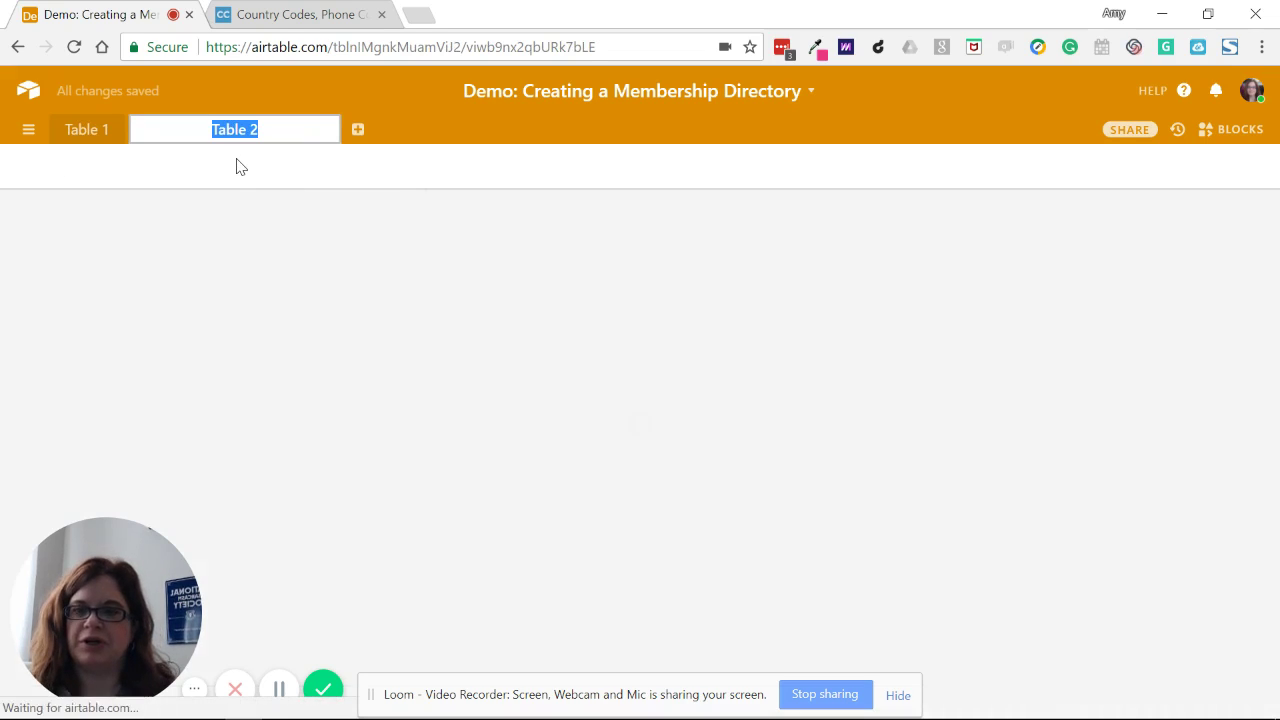
pyautogui.write('Country Codes')
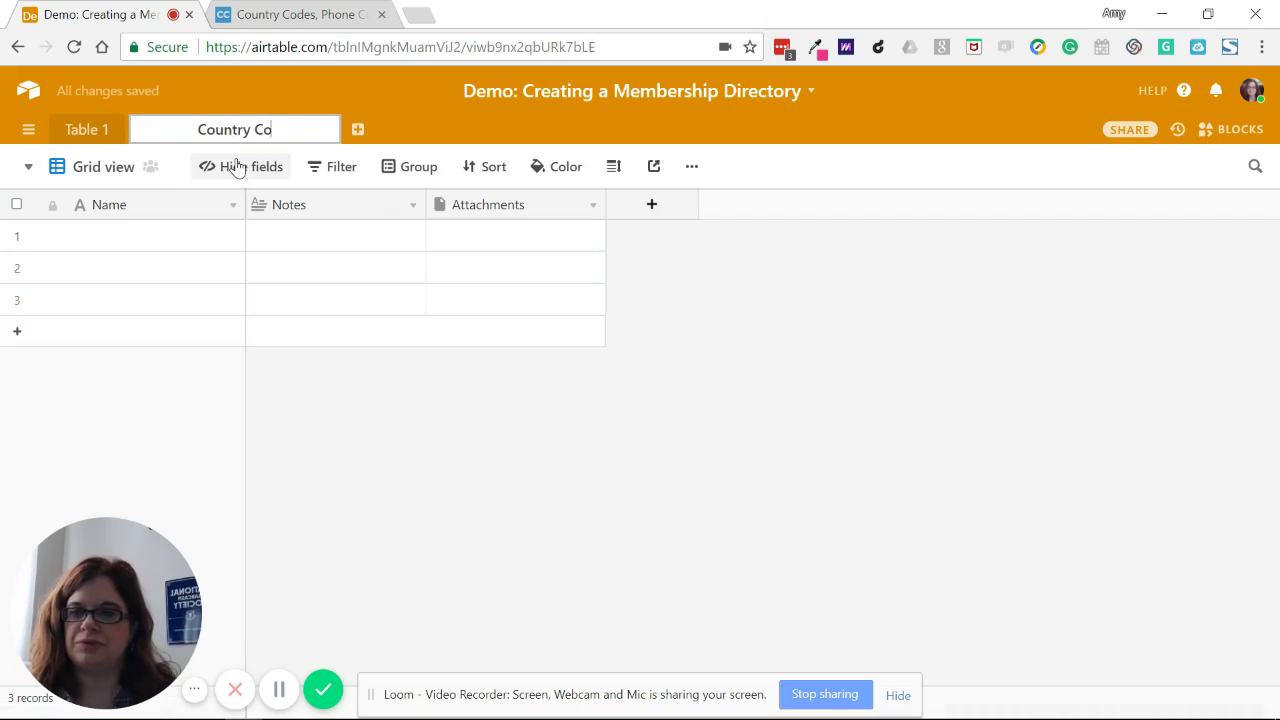
pyautogui.click(726, 289)
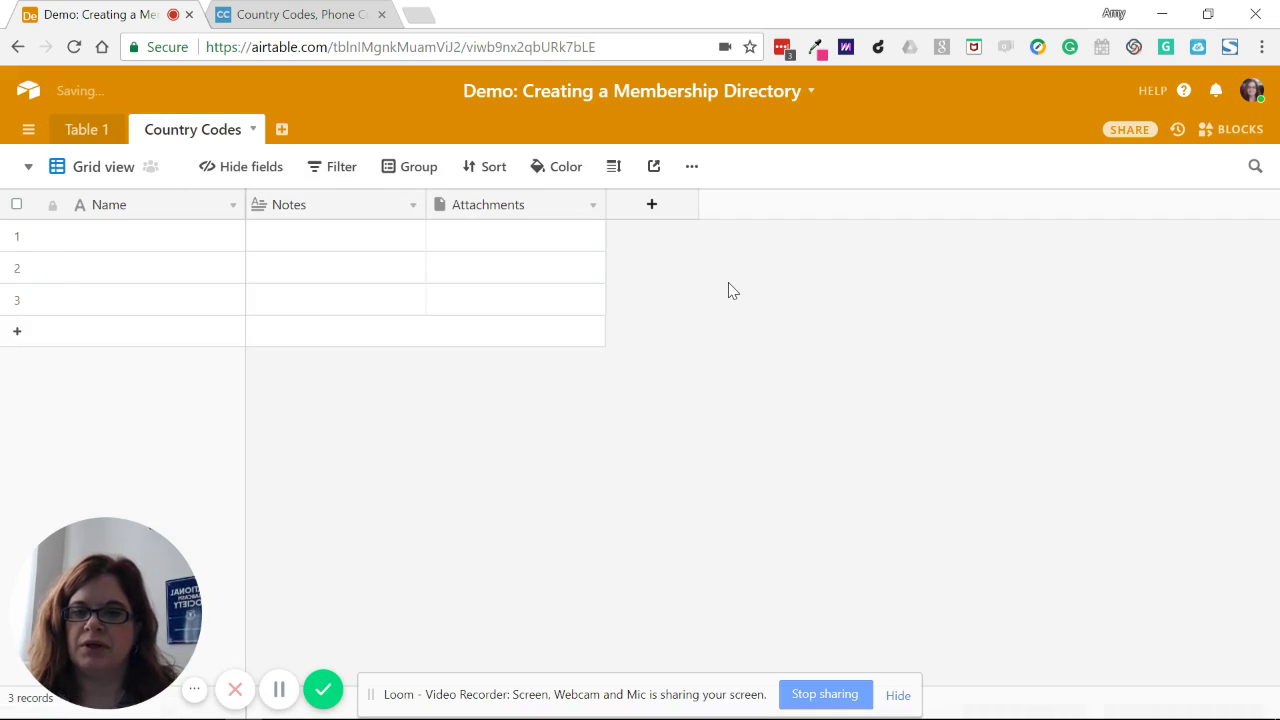
# - On countrycode.org, select the country table from its headings down to Zimbabwe
pyautogui.click(266, 20)
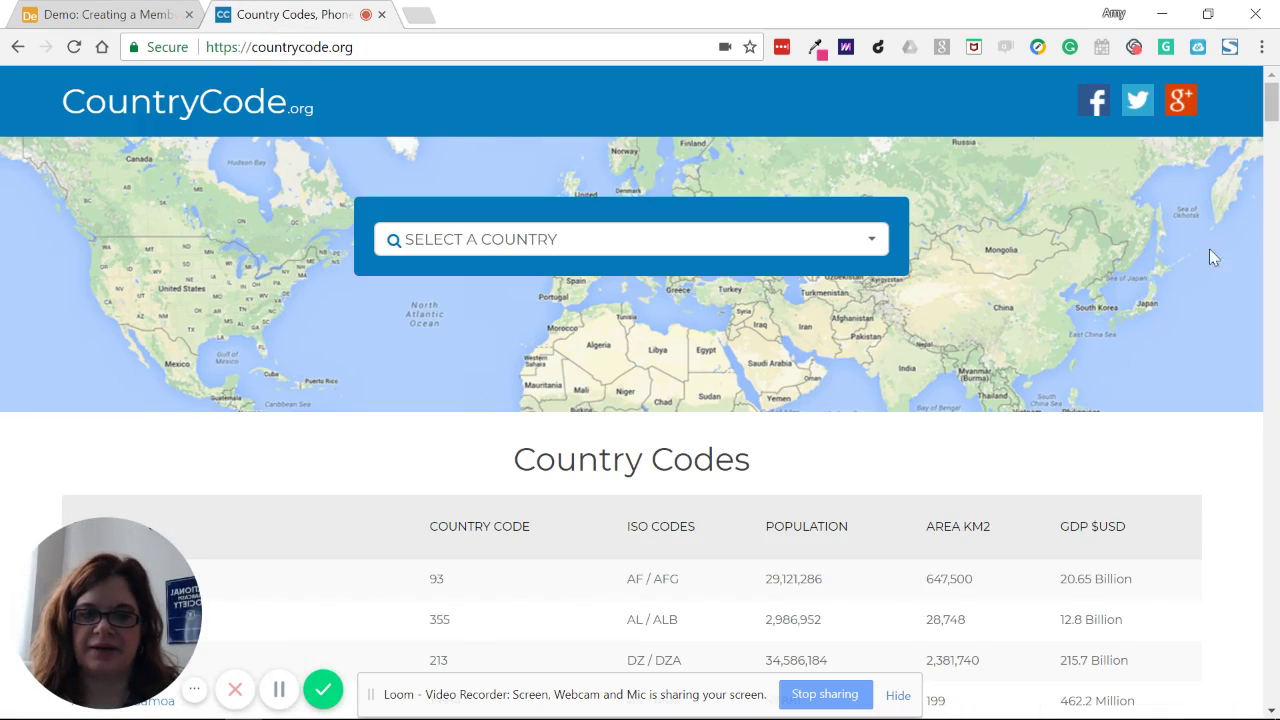
pyautogui.moveTo(1272, 100); pyautogui.dragTo(1273, 124)
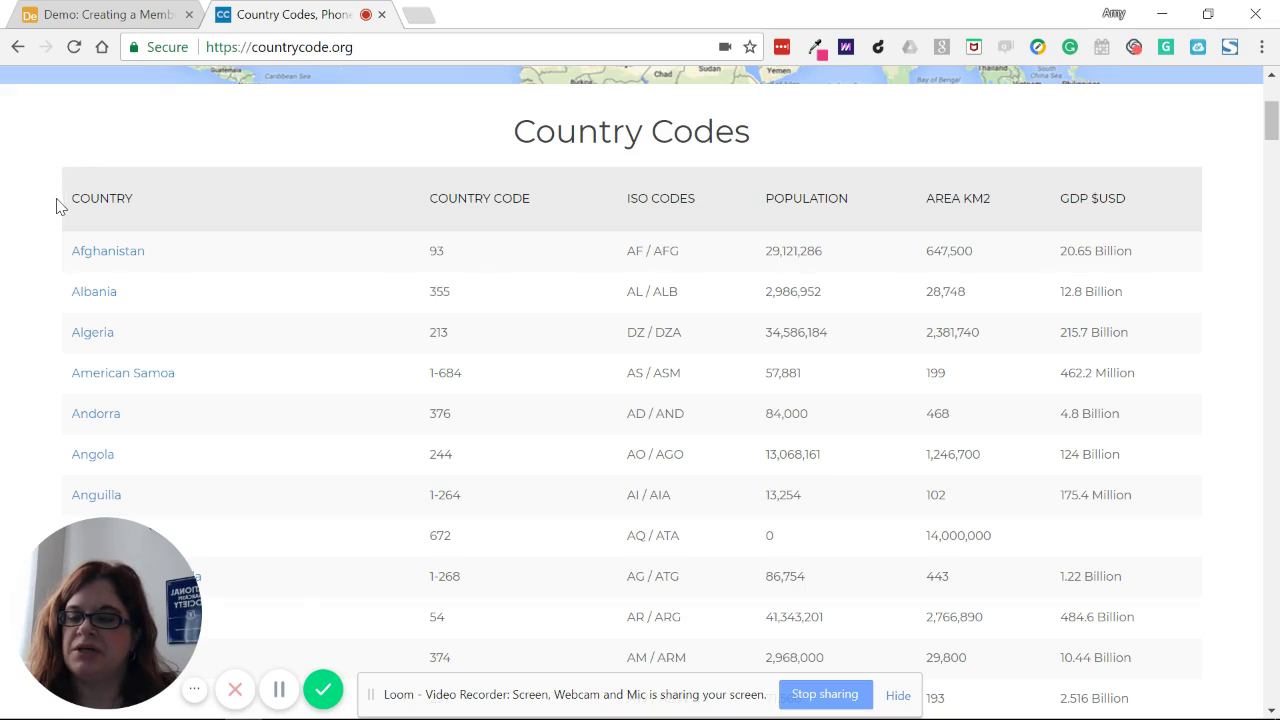
pyautogui.moveTo(66, 206); pyautogui.dragTo(1150, 712)
pyautogui.click(1150, 712)
pyautogui.scroll(-11, 1150, 712)
pyautogui.scroll(-12, 640, 390)
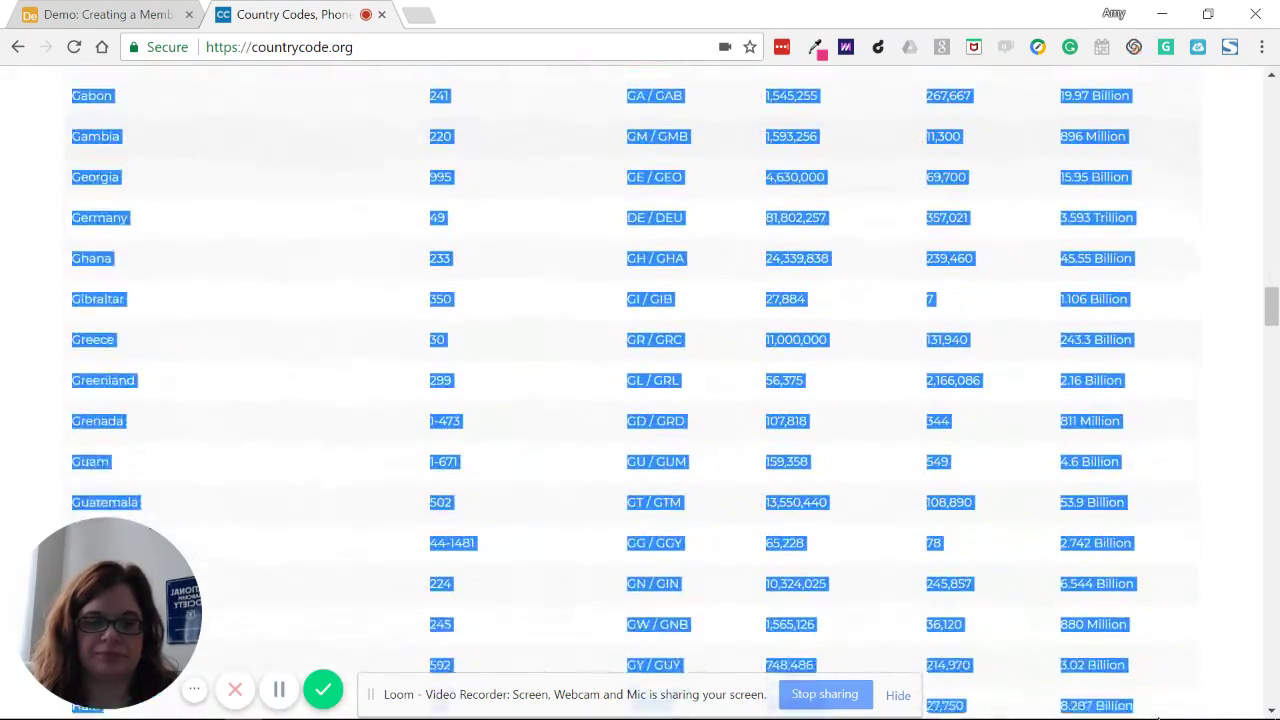
pyautogui.scroll(-5, 640, 390)
pyautogui.moveTo(1171, 697); pyautogui.dragTo(1176, 449)
pyautogui.click(1171, 697)
pyautogui.scroll(-5, 1171, 697)
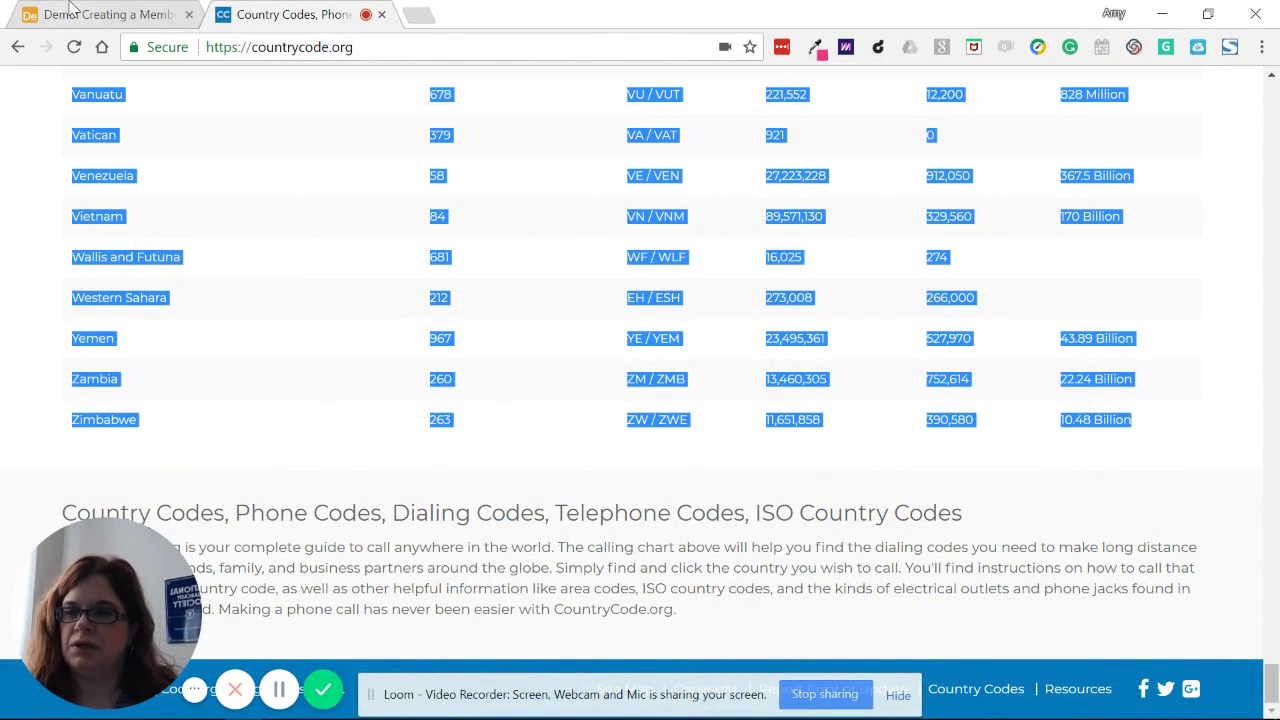
# - Paste the copied country list into Country Codes' first Name cell, expanding the table to fit
pyautogui.click(105, 14)
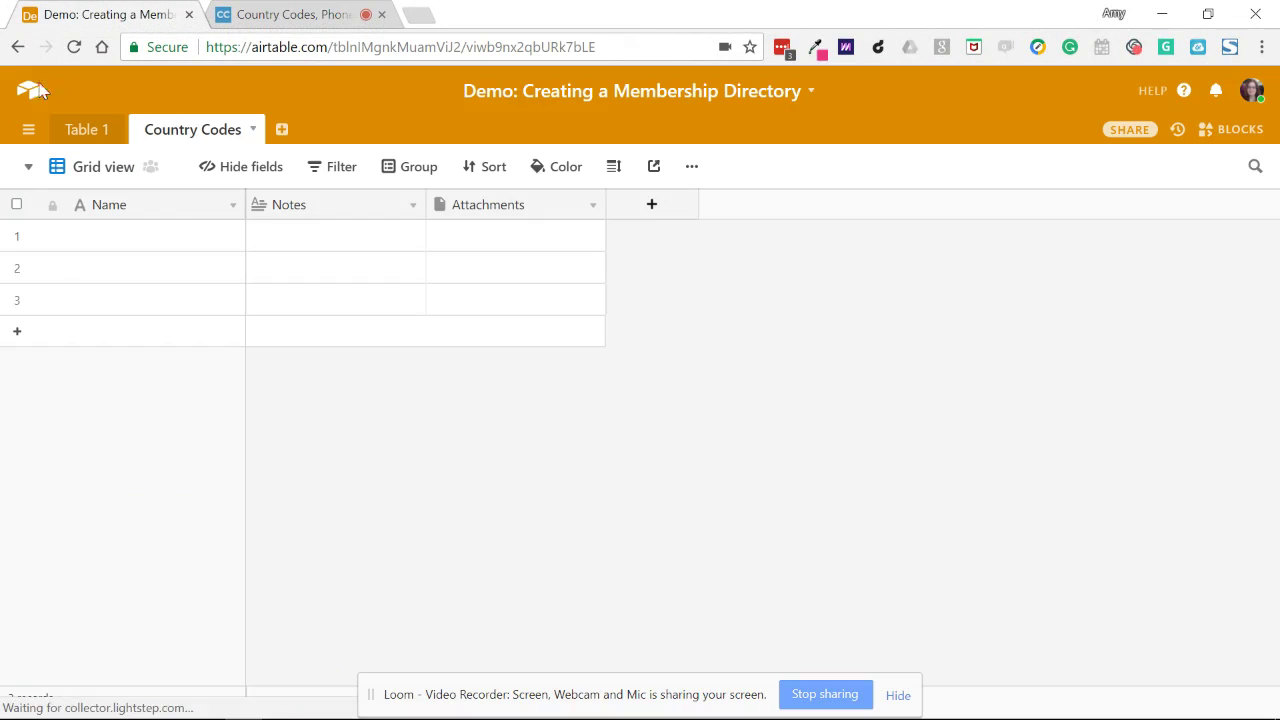
pyautogui.click(160, 240)
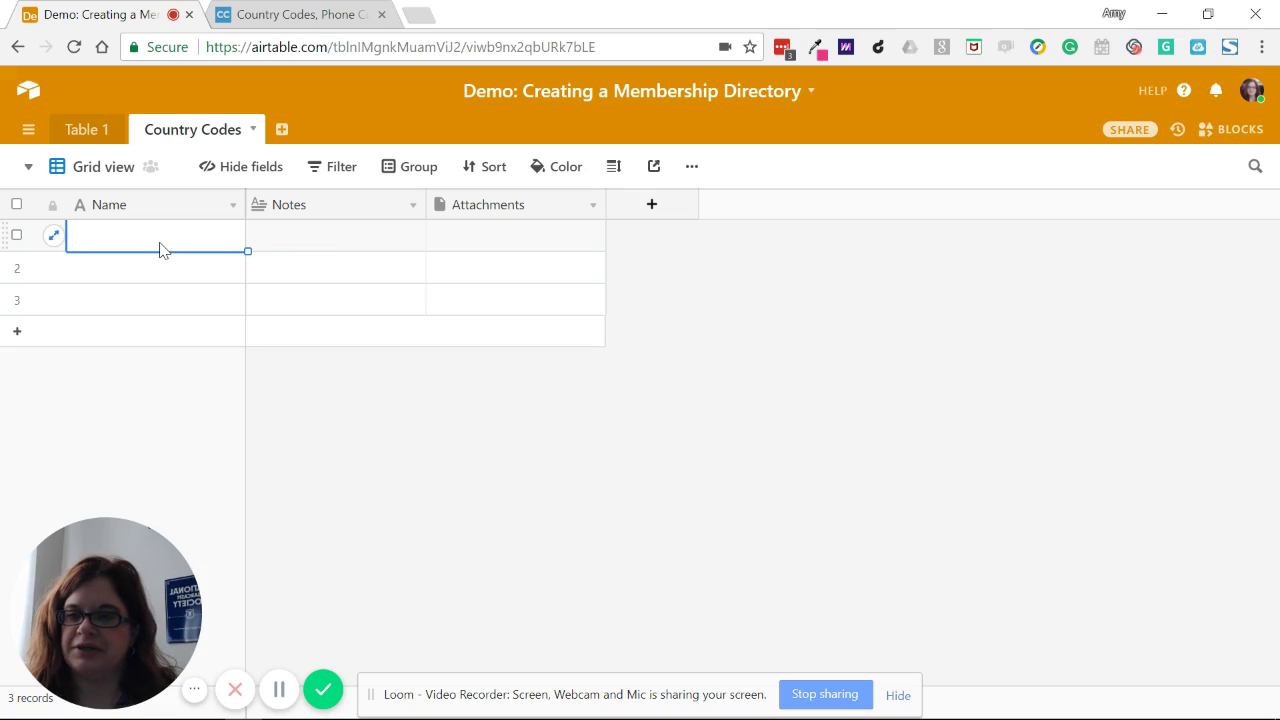
pyautogui.click(160, 242)
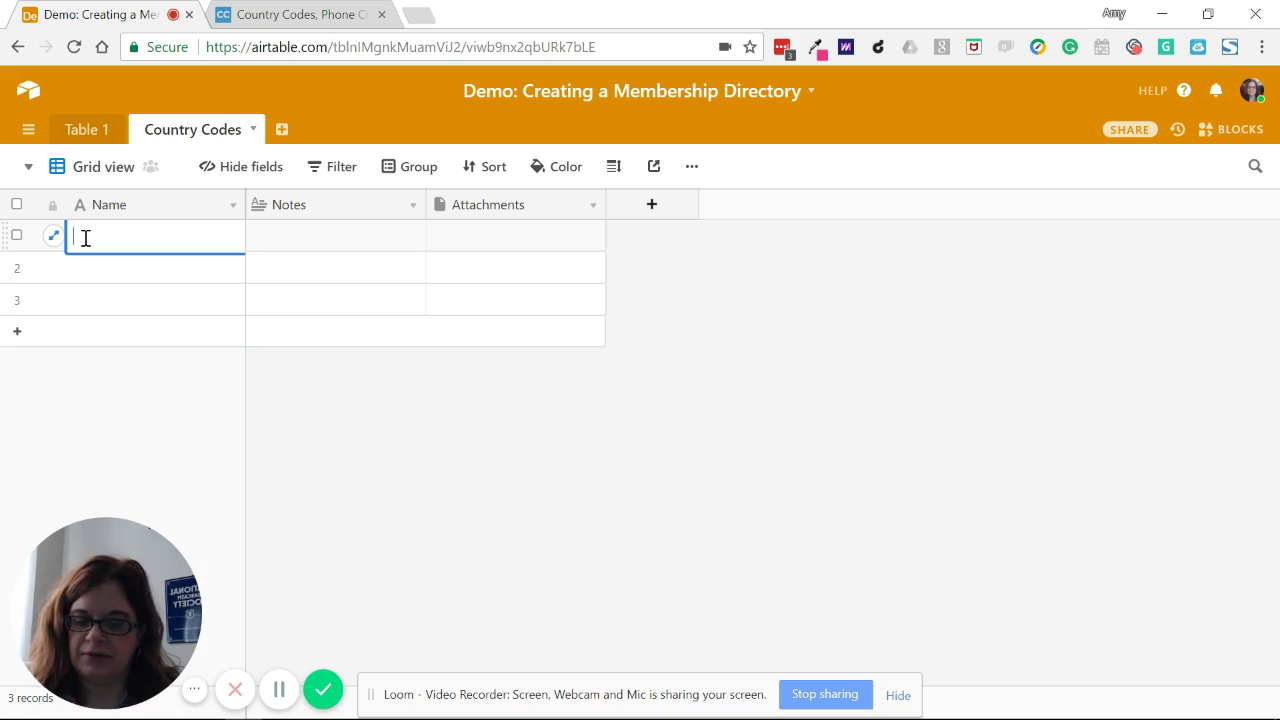
pyautogui.hotkey('ctrl', 'v')
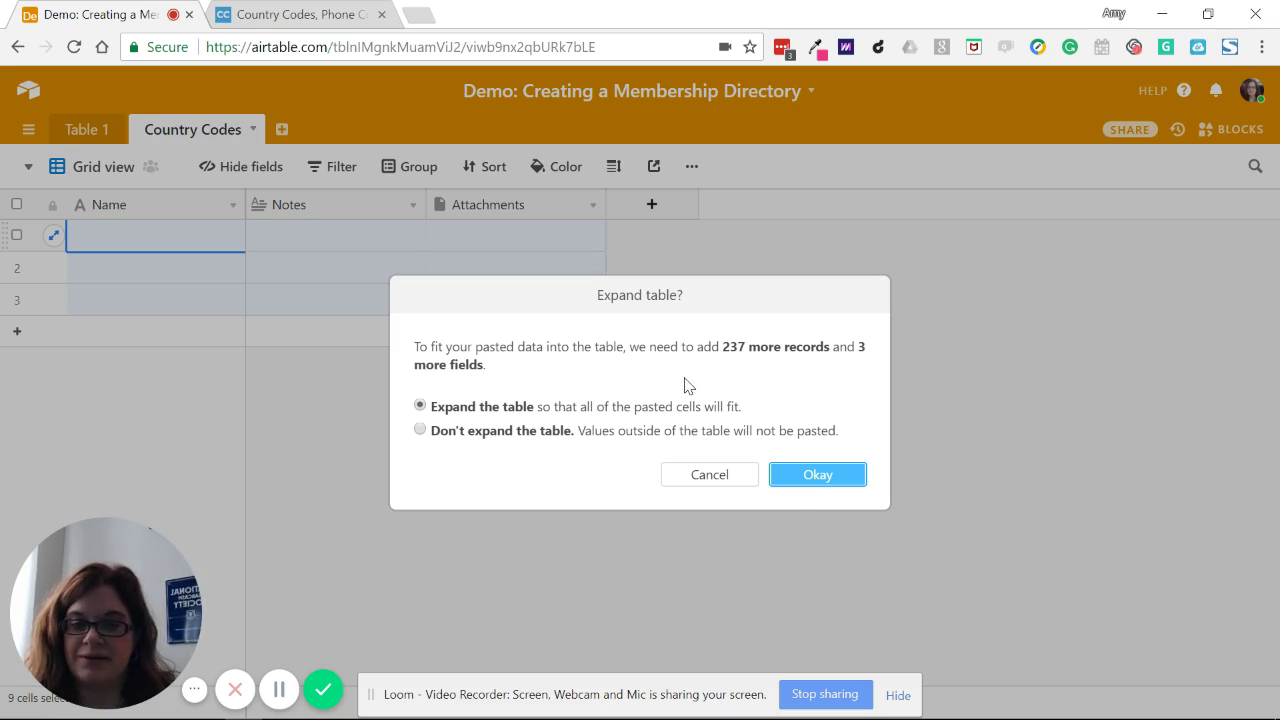
pyautogui.click(803, 477)
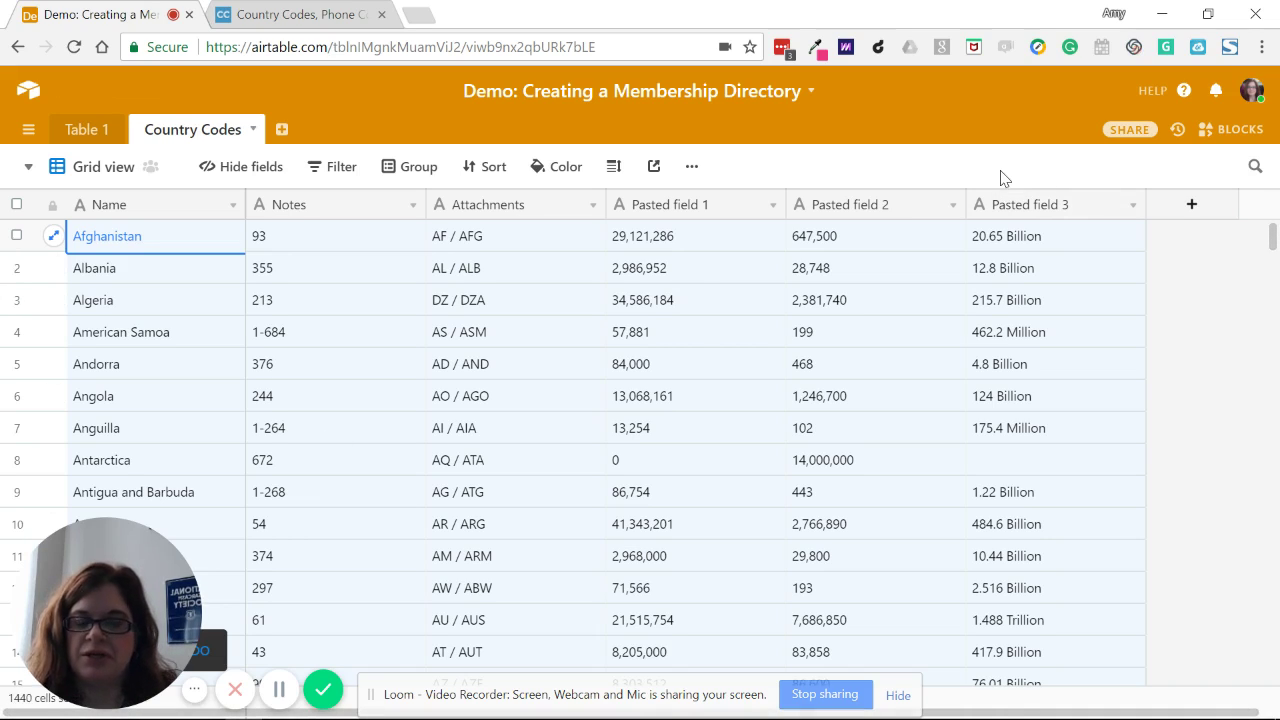
# - Delete the Pasted field 3, Pasted field 2, Pasted field 1 and Attachments columns
pyautogui.click(1132, 204)
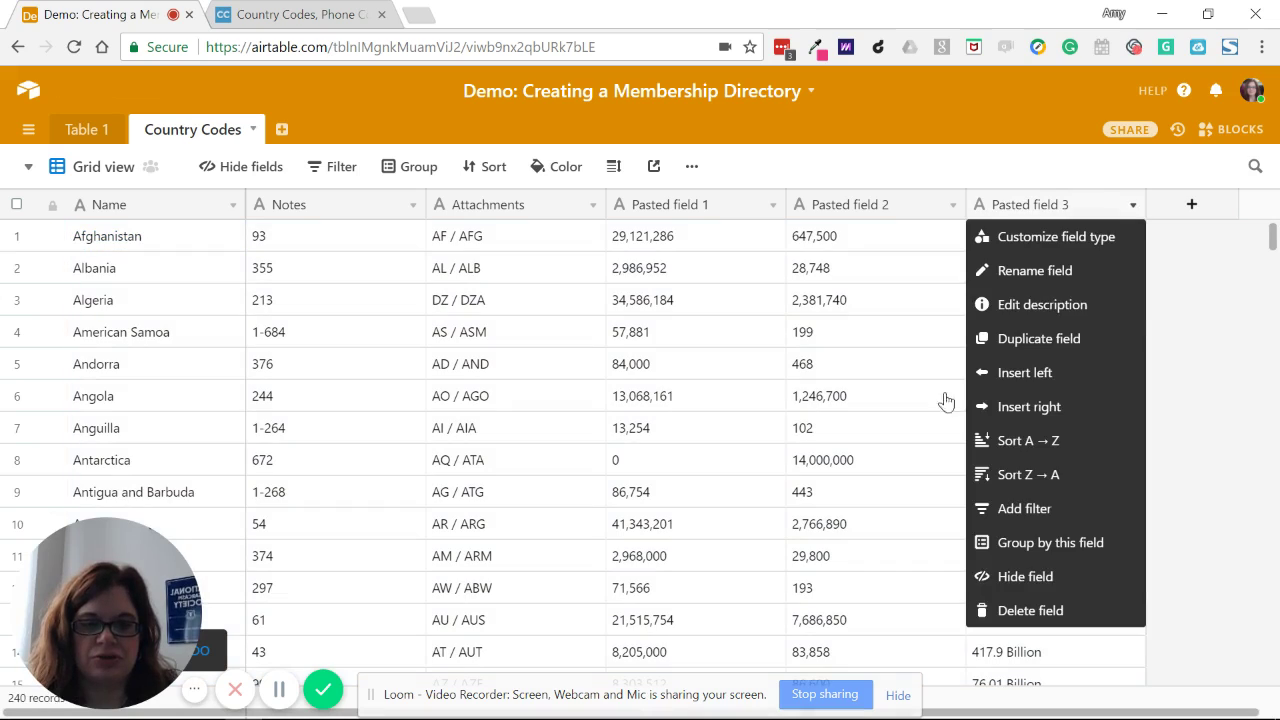
pyautogui.click(1005, 610)
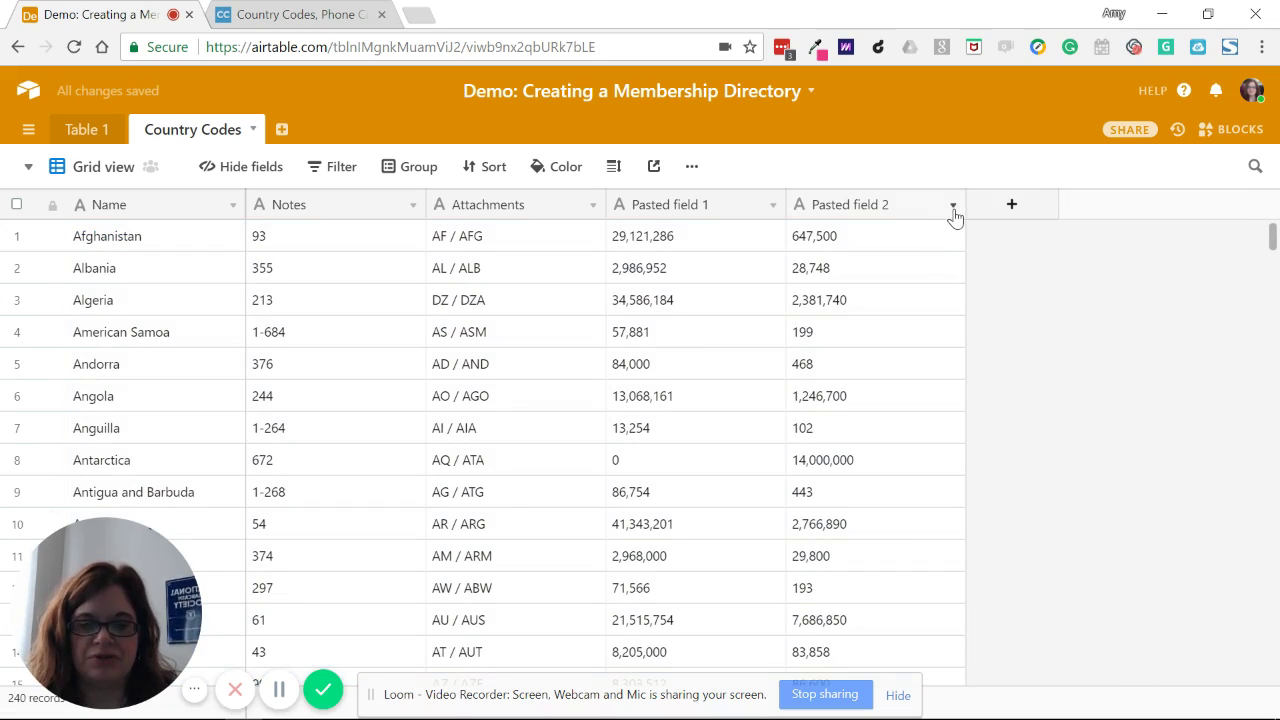
pyautogui.click(954, 212)
pyautogui.click(834, 611)
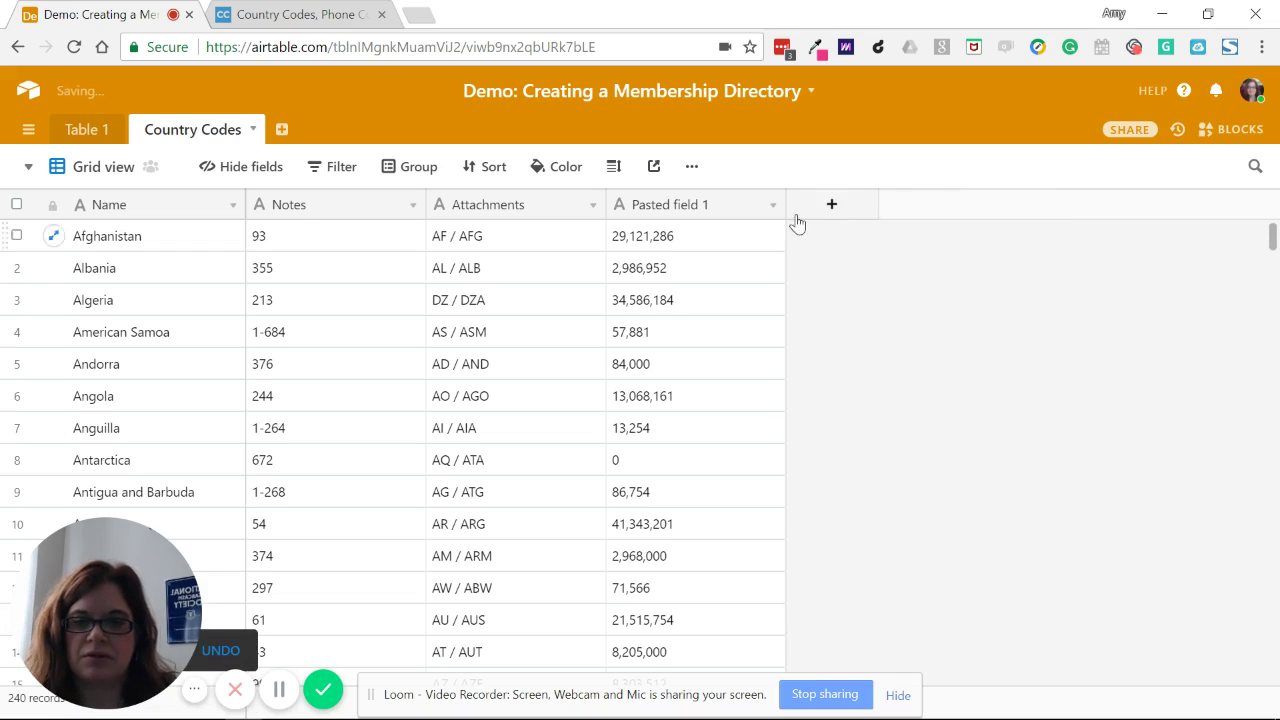
pyautogui.click(772, 208)
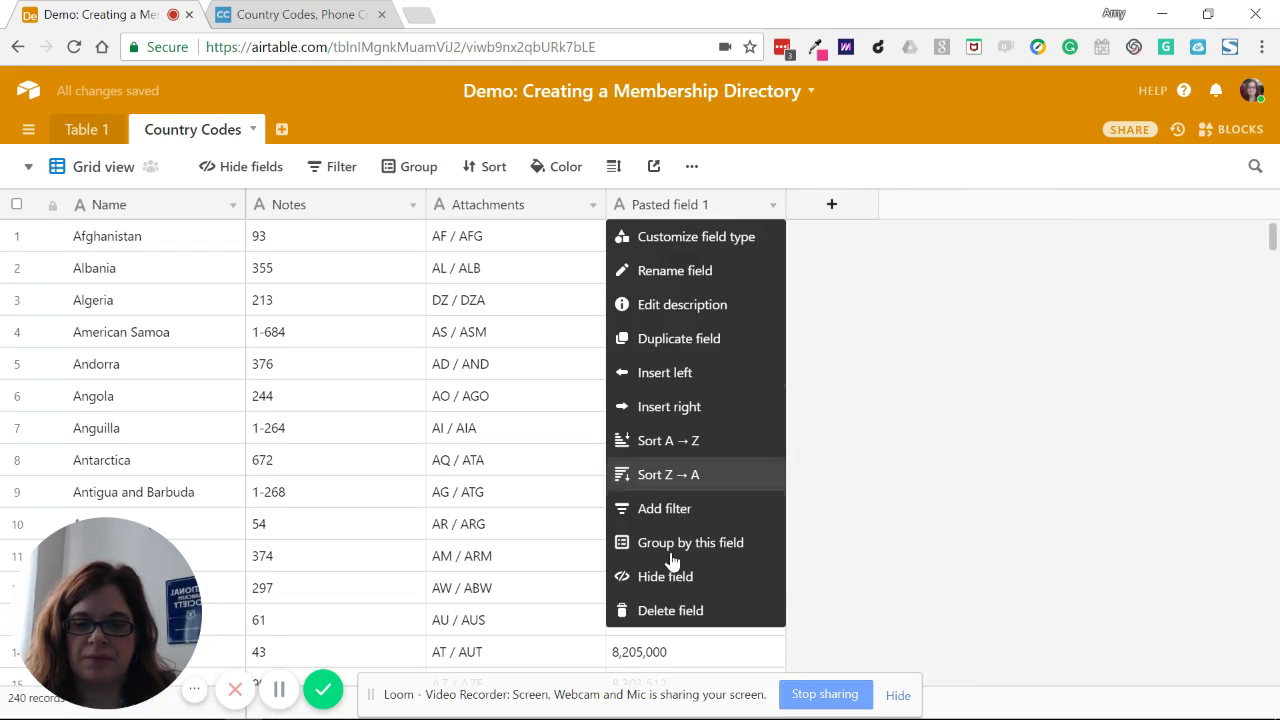
pyautogui.click(652, 610)
pyautogui.click(591, 205)
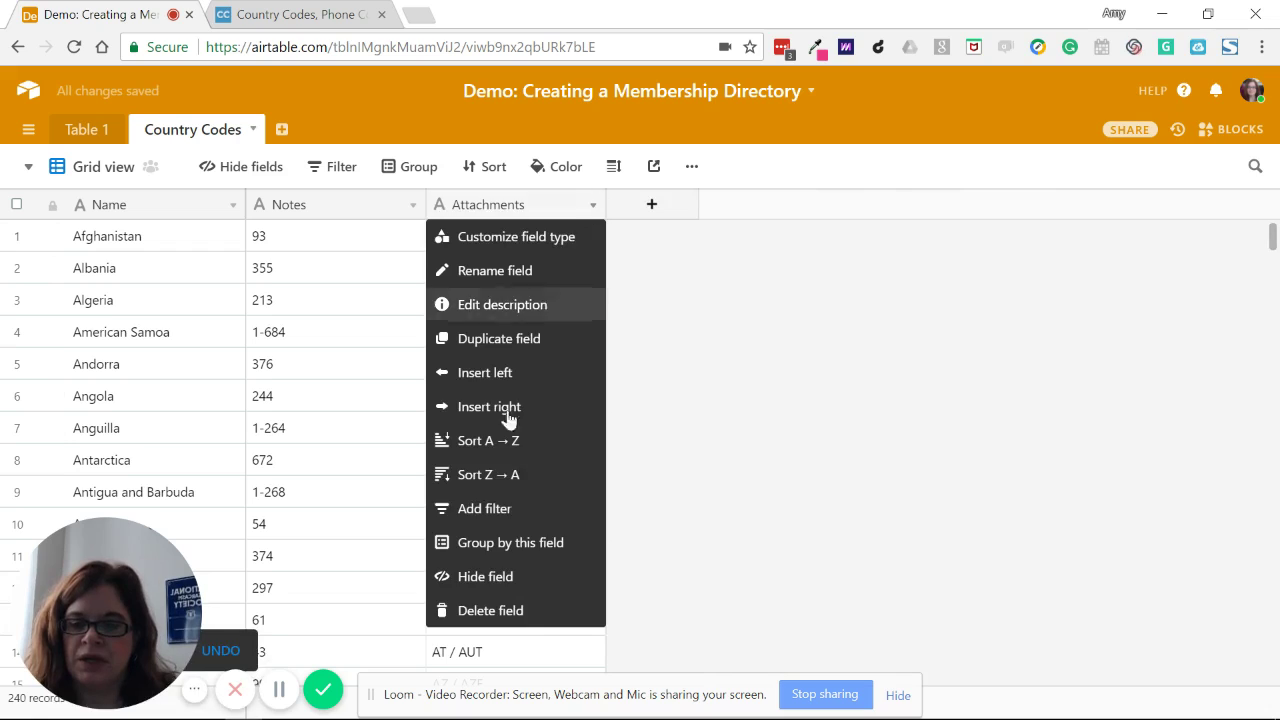
pyautogui.click(502, 609)
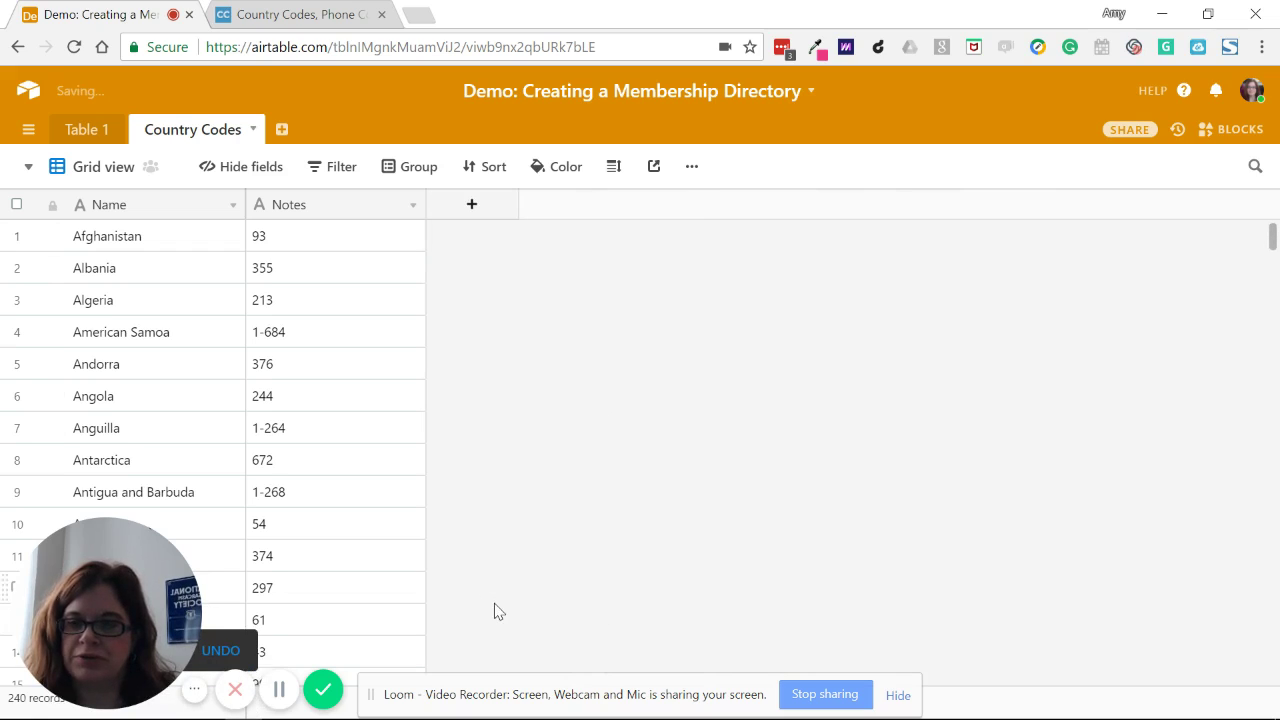
# - Rename Name to 'Country' and Notes to 'Dialing Code', then return to Table 1
pyautogui.click(230, 207)
pyautogui.click(190, 238)
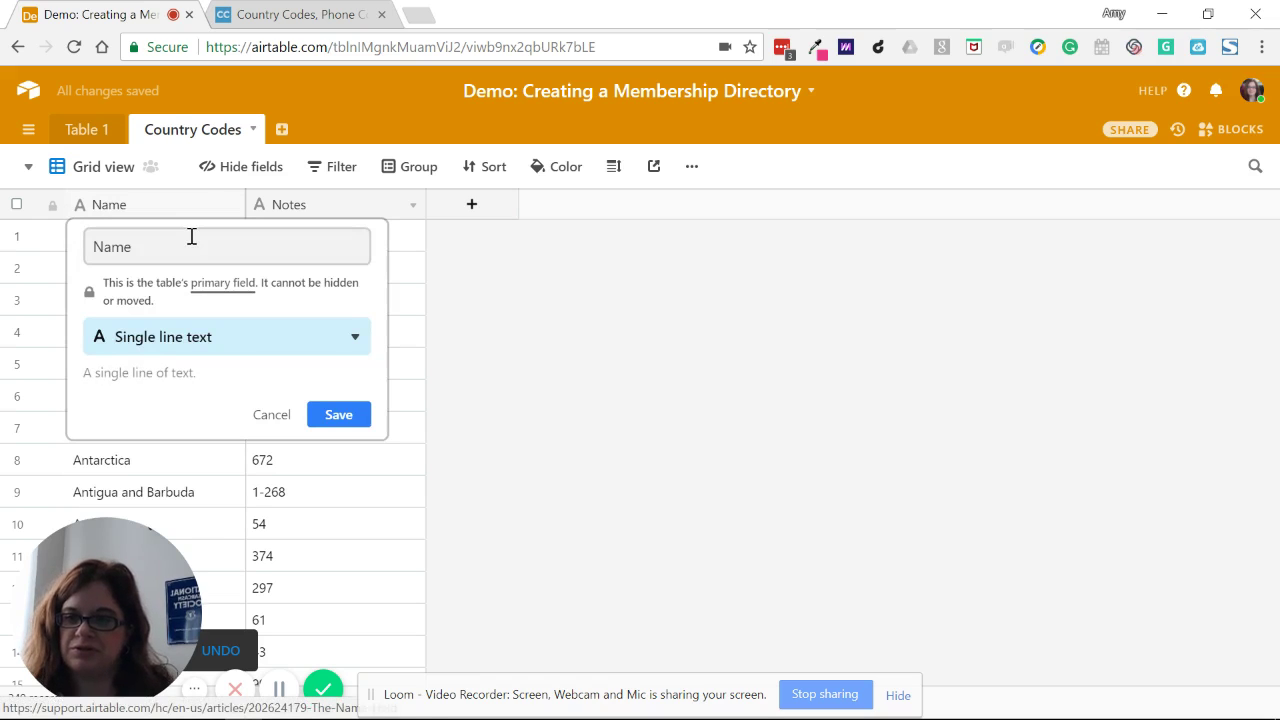
pyautogui.moveTo(88, 246); pyautogui.dragTo(157, 254)
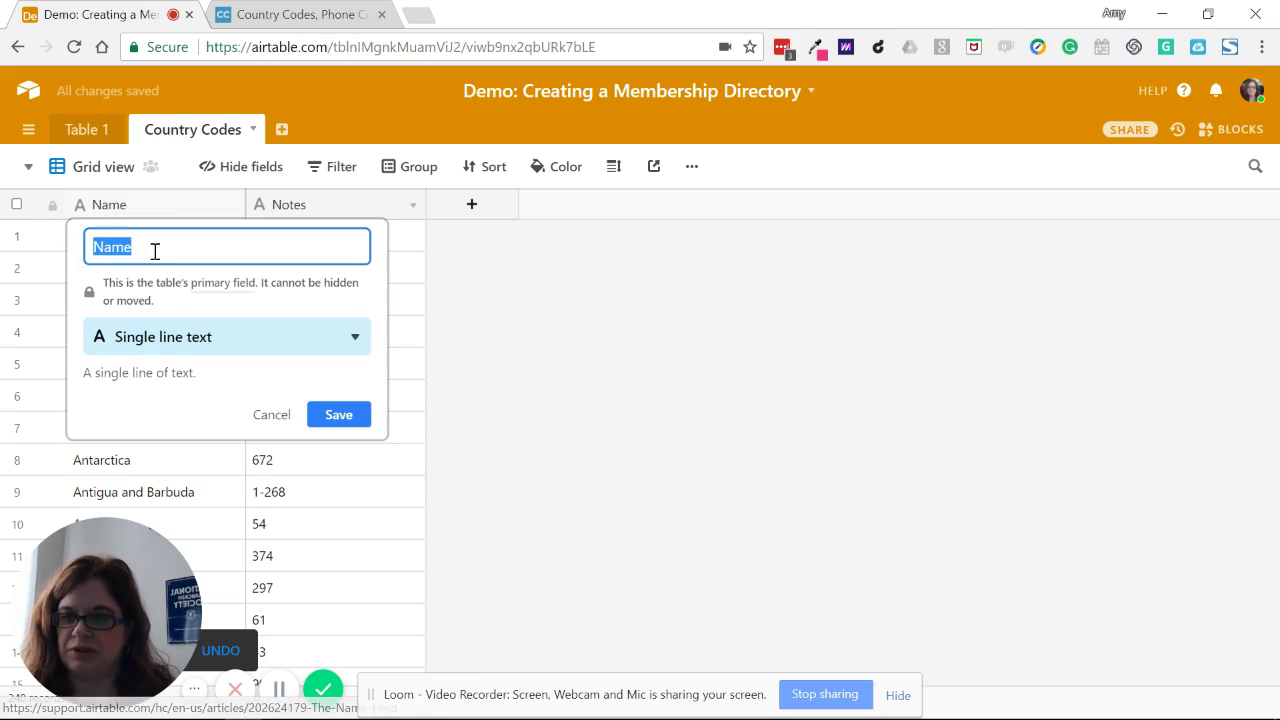
pyautogui.write('Country')
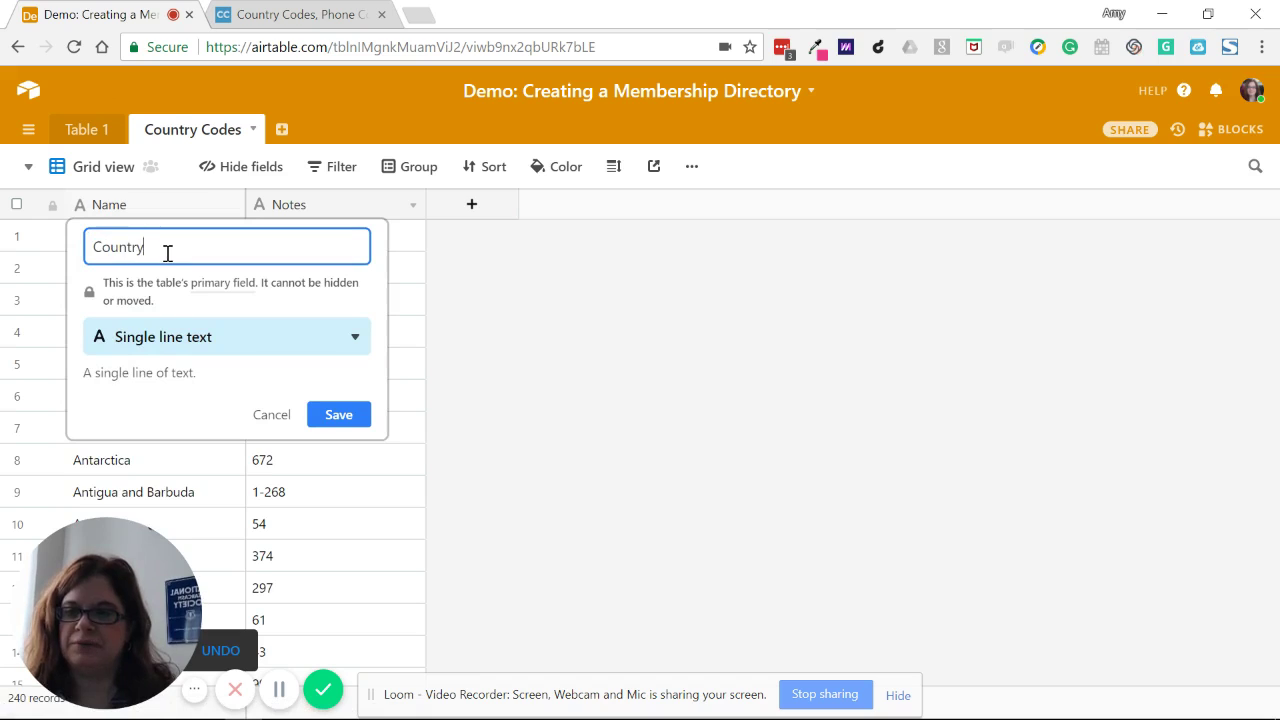
pyautogui.click(357, 414)
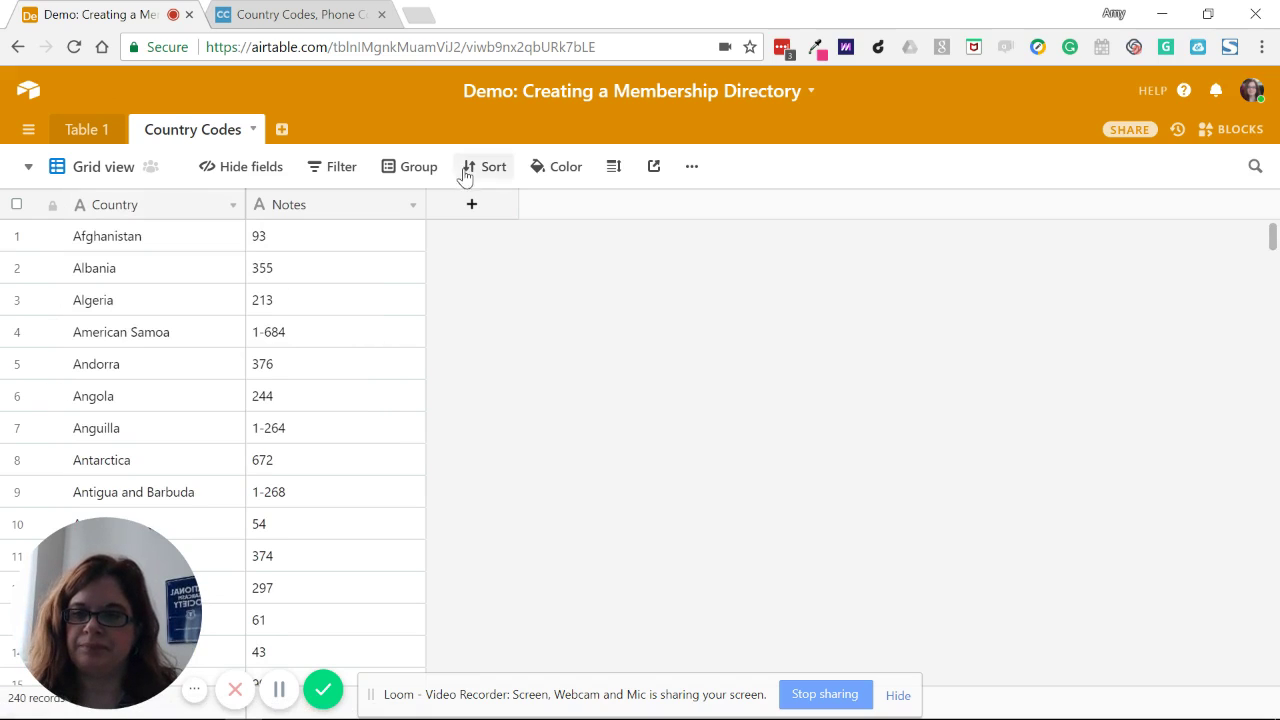
pyautogui.click(411, 205)
pyautogui.click(393, 240)
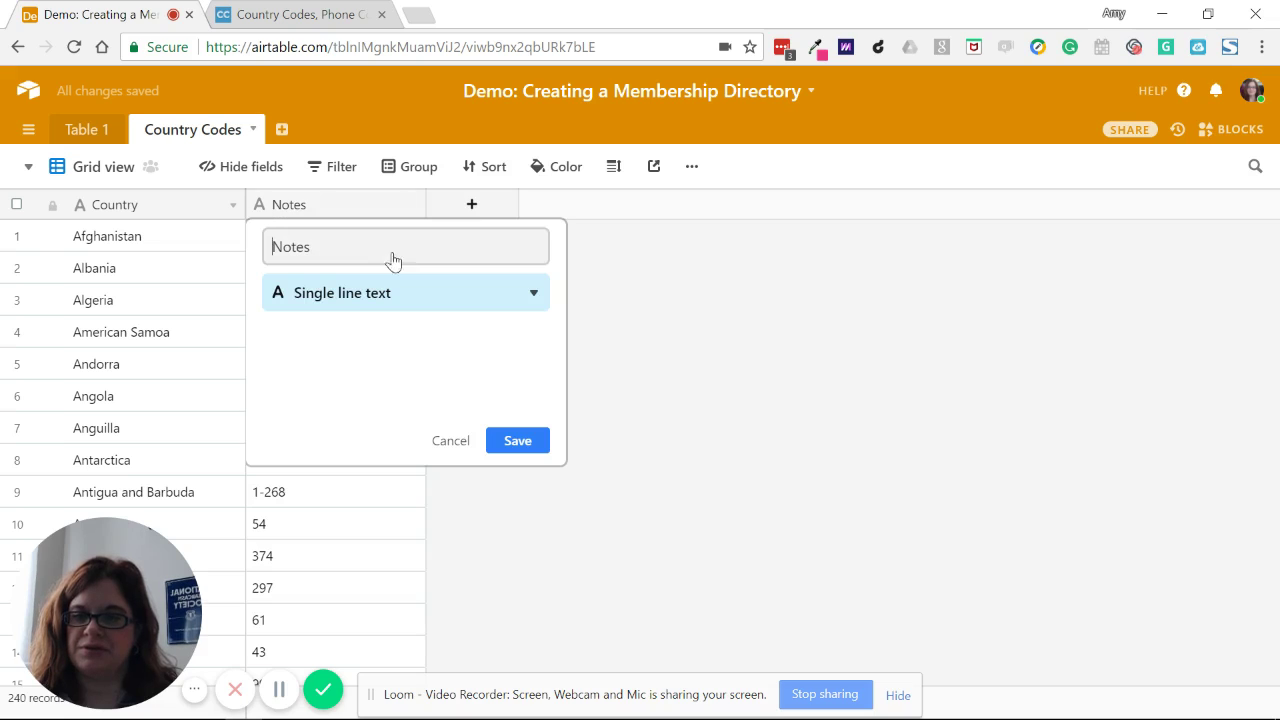
pyautogui.write('Dialing Code')
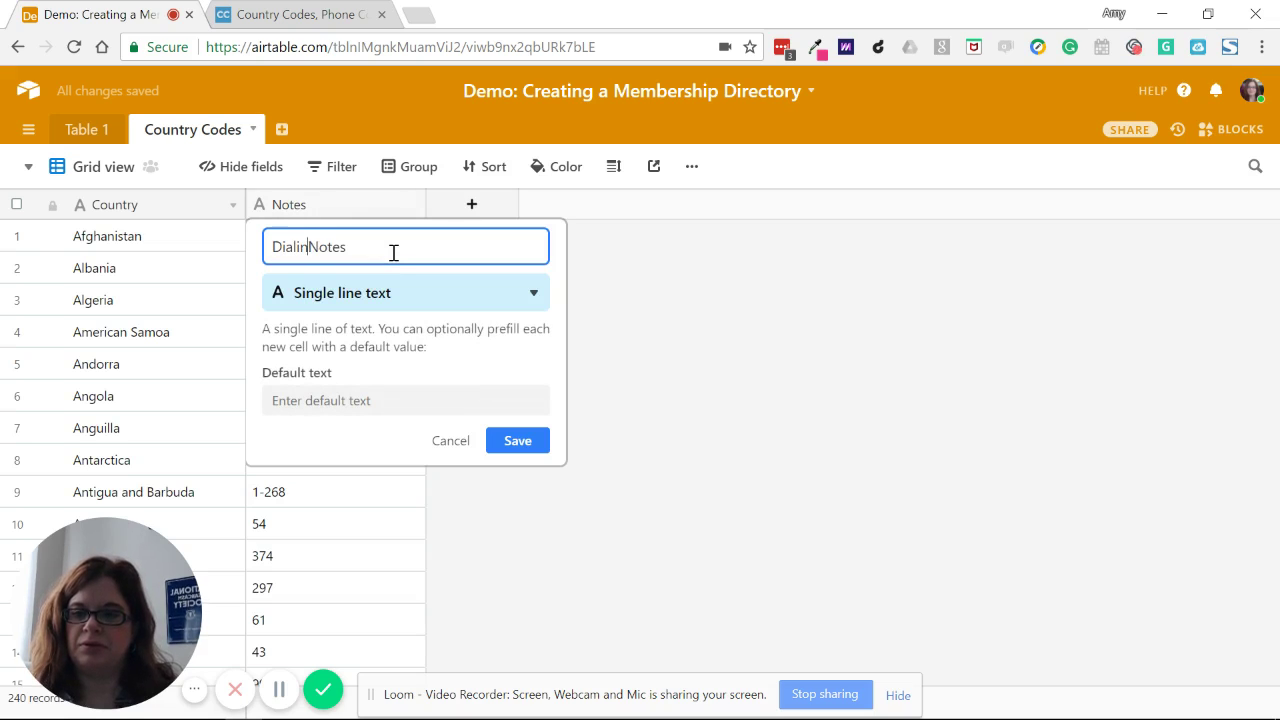
pyautogui.press('Delete')
pyautogui.press('Delete')
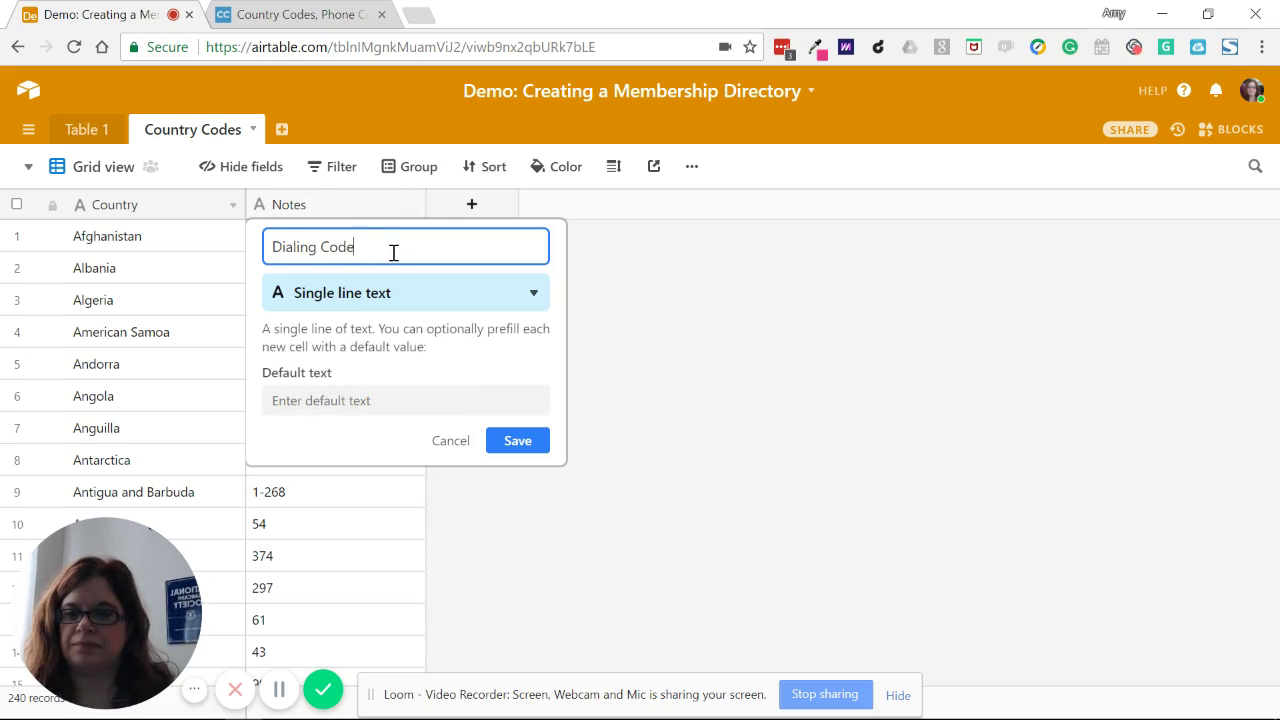
pyautogui.click(536, 444)
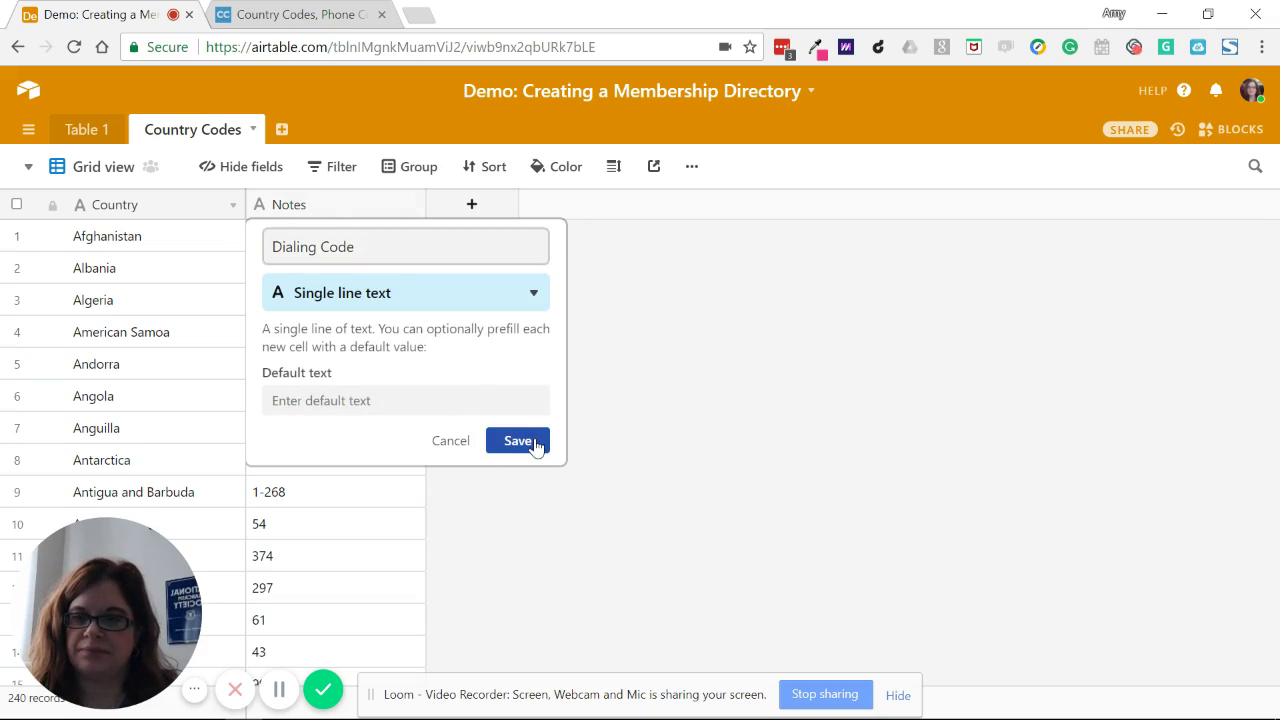
pyautogui.click(95, 132)
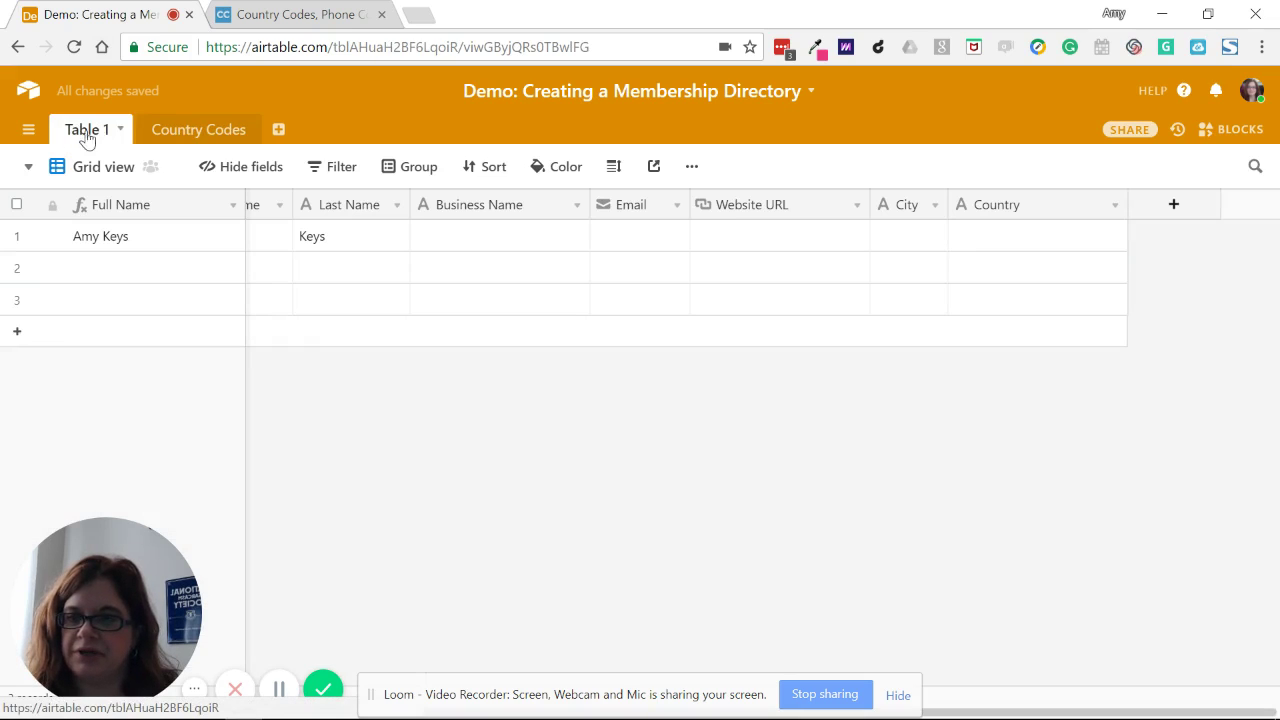
# - Rename Table 1 to Members
pyautogui.click(121, 130)
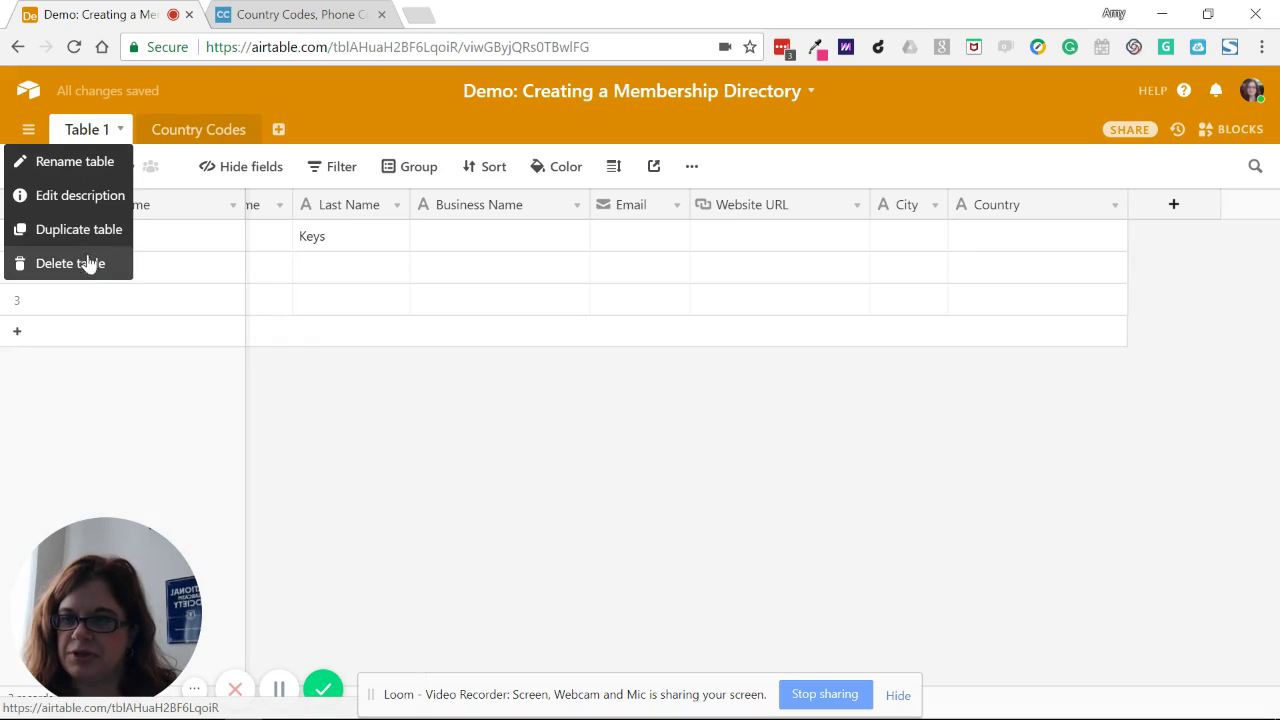
pyautogui.click(87, 168)
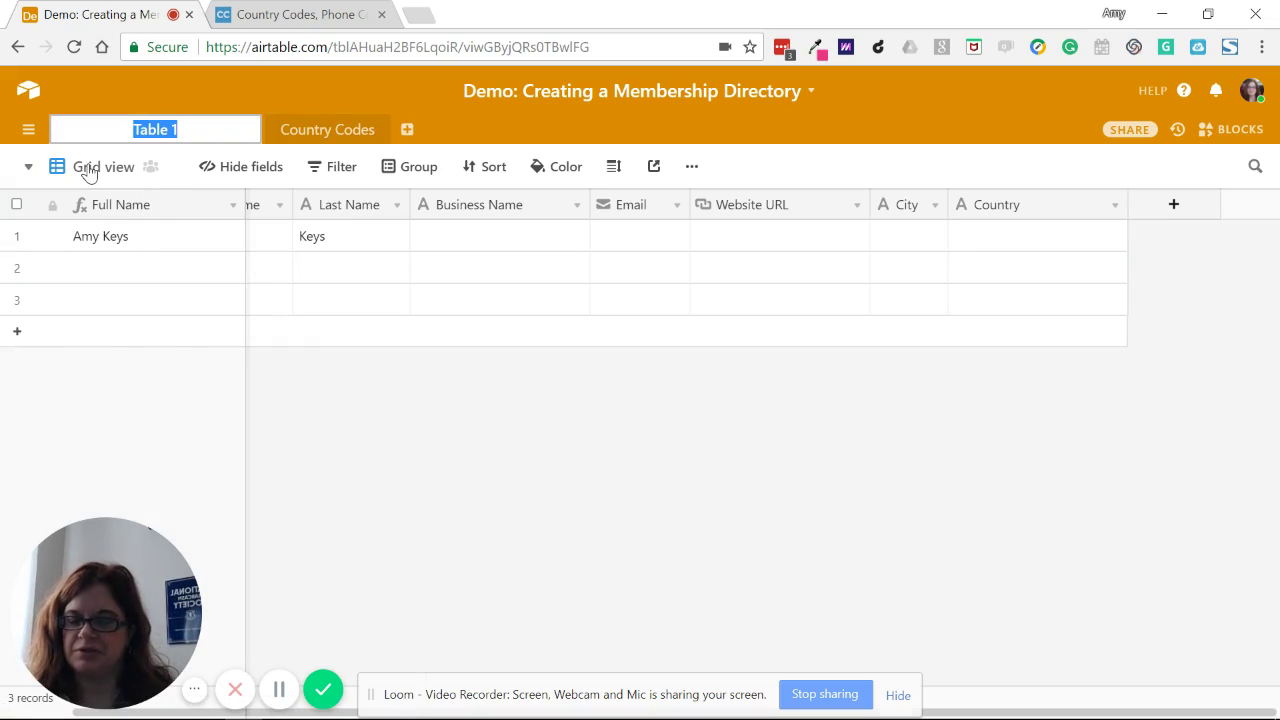
pyautogui.write('Members')
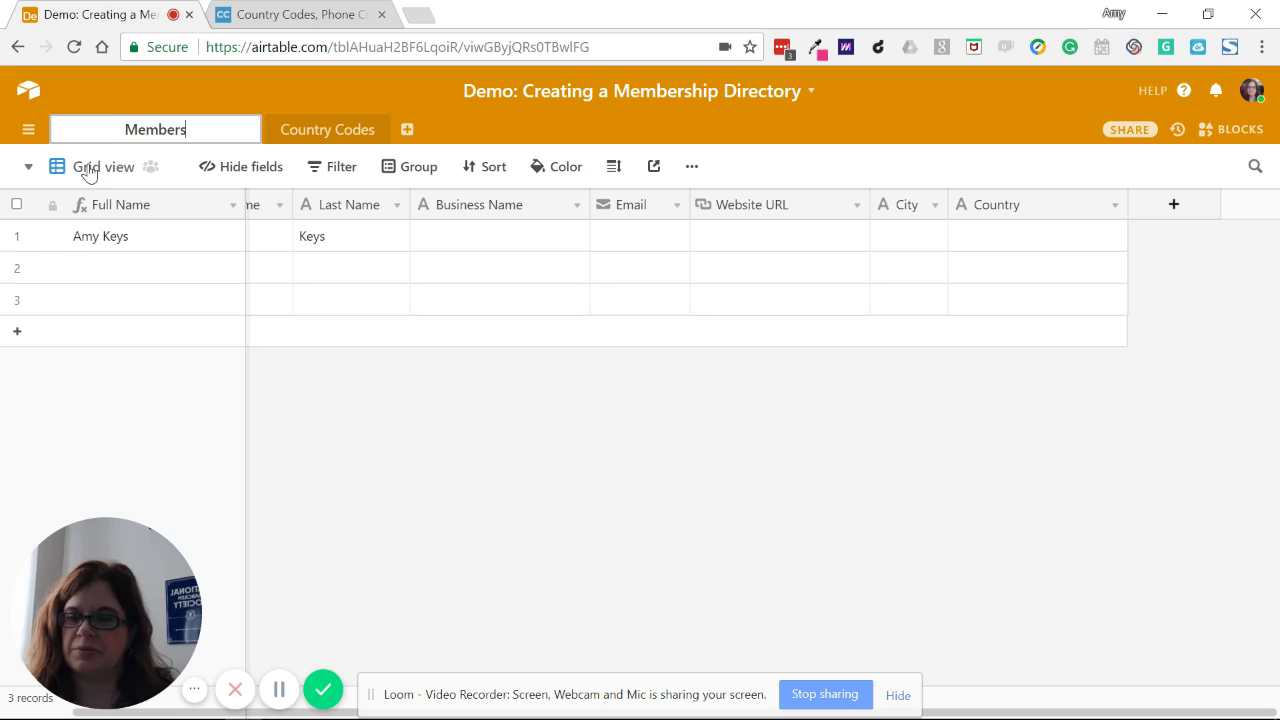
pyautogui.click(574, 403)
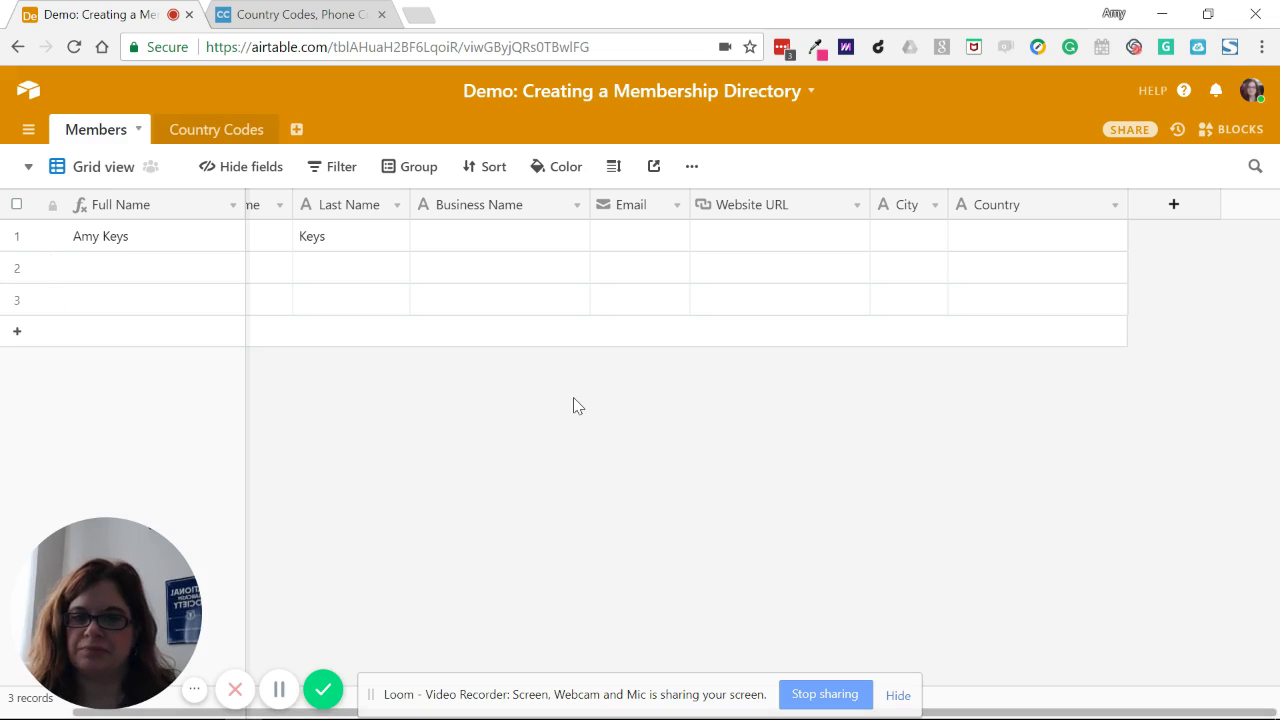
# - Change the Country field to a Link to Country Codes, allowing only one record per member
pyautogui.click(1115, 205)
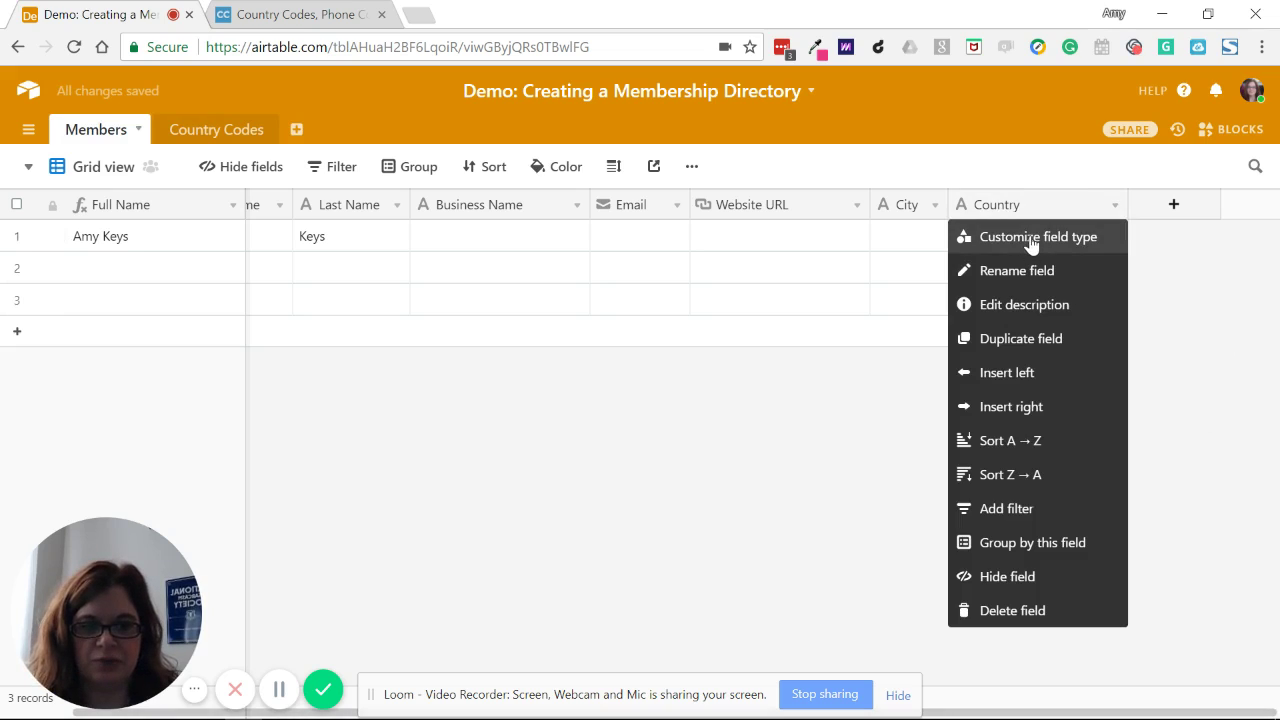
pyautogui.click(1031, 240)
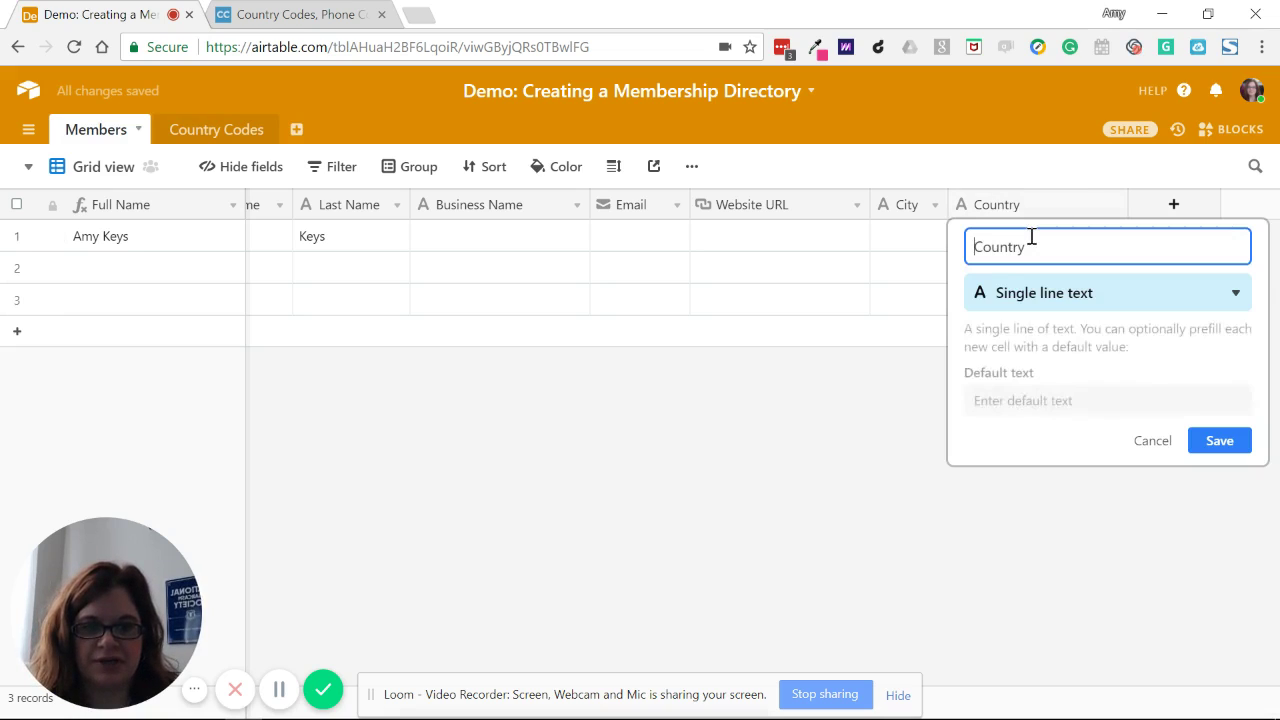
pyautogui.click(1193, 298)
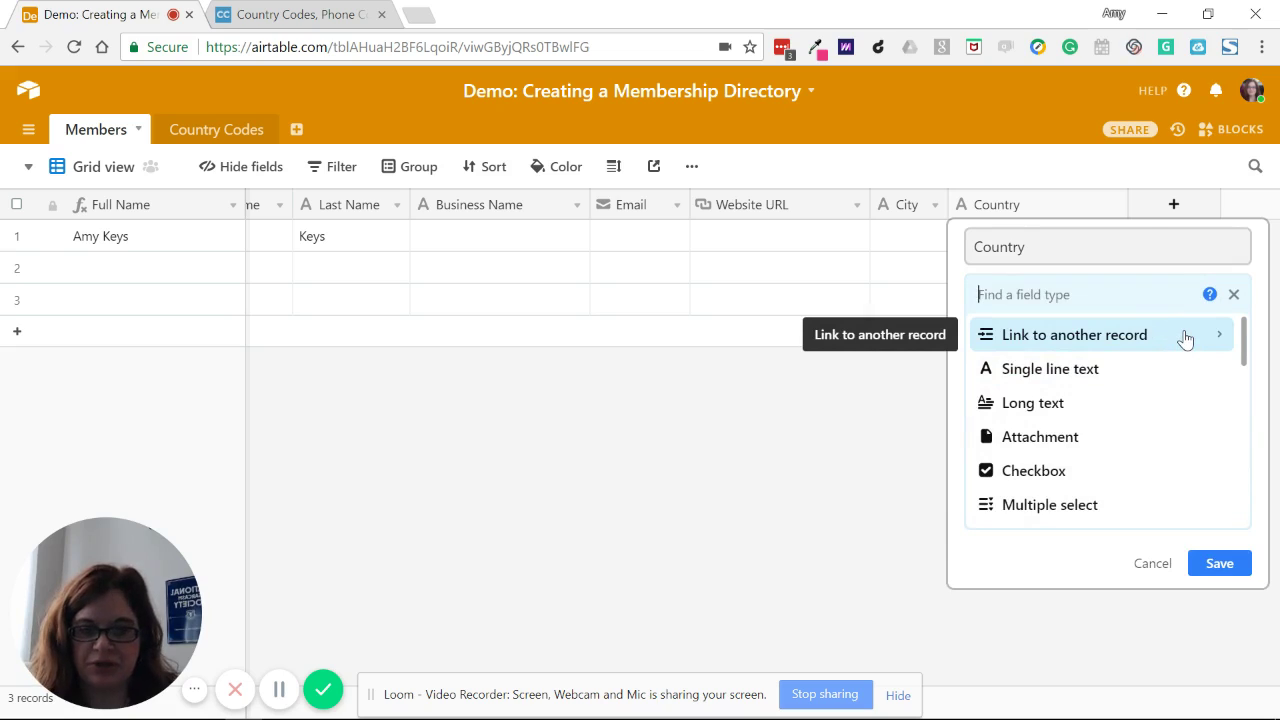
pyautogui.click(1185, 340)
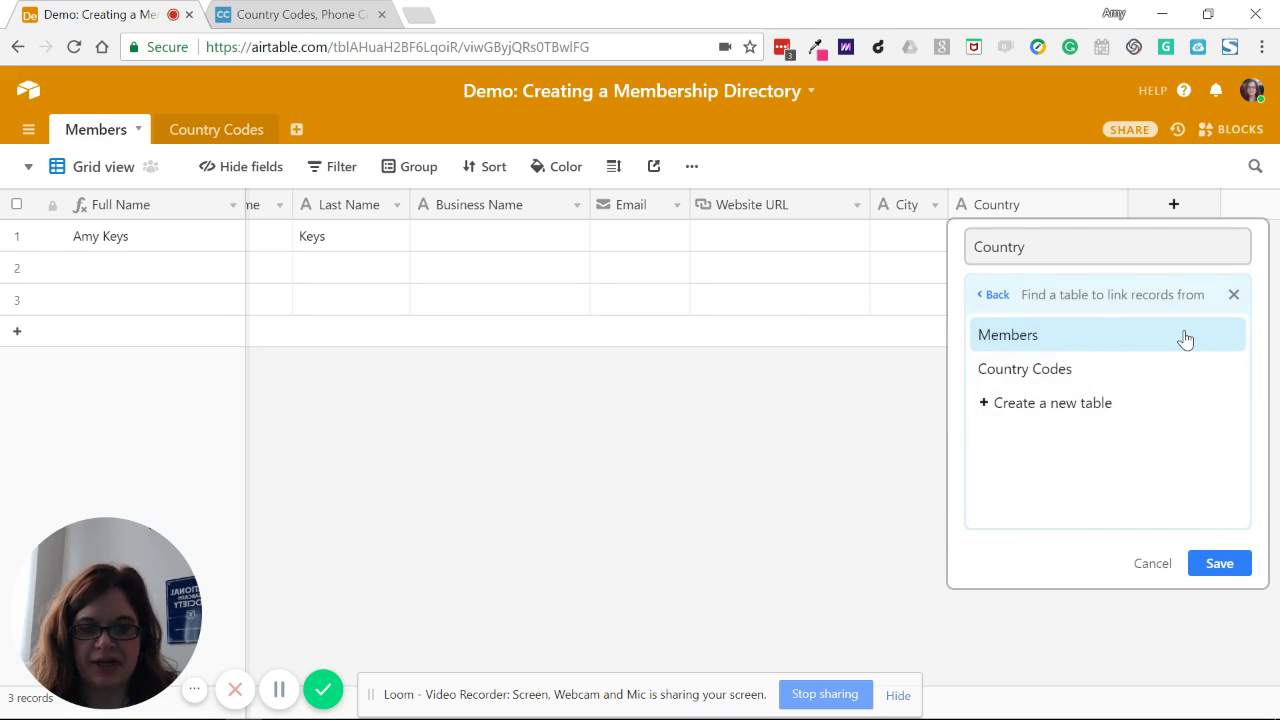
pyautogui.click(998, 372)
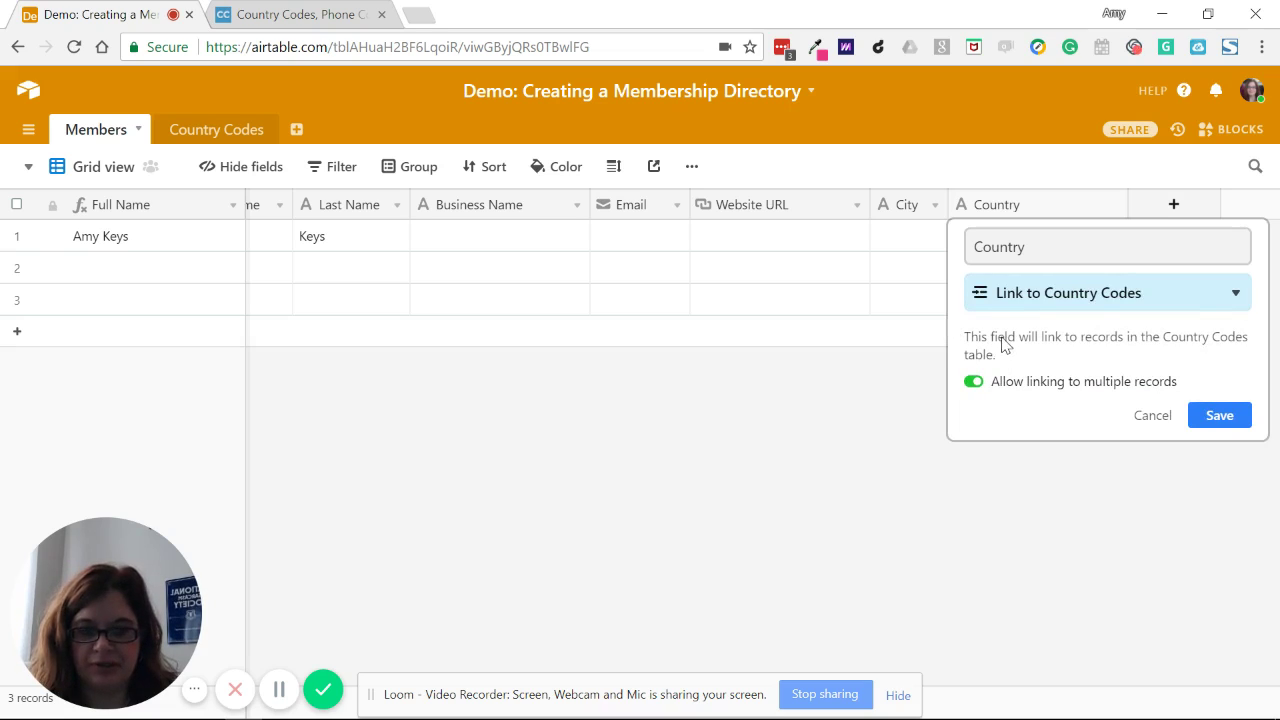
pyautogui.click(972, 384)
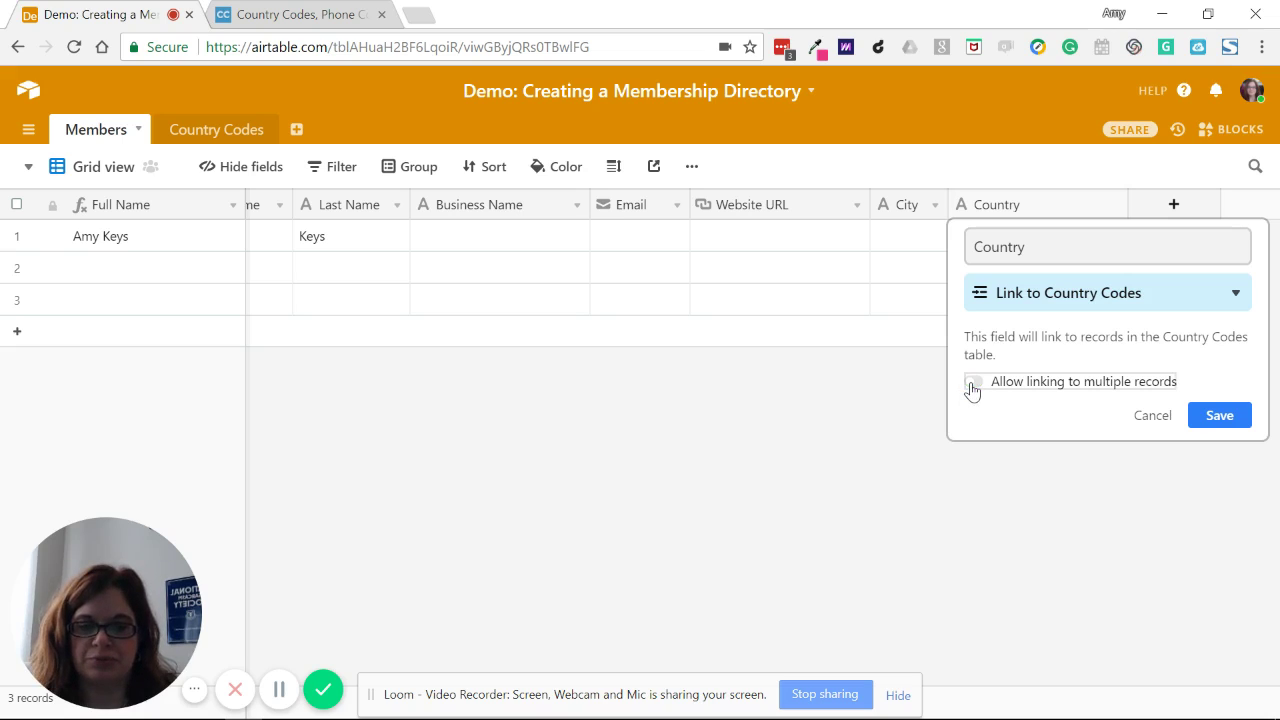
pyautogui.click(1214, 423)
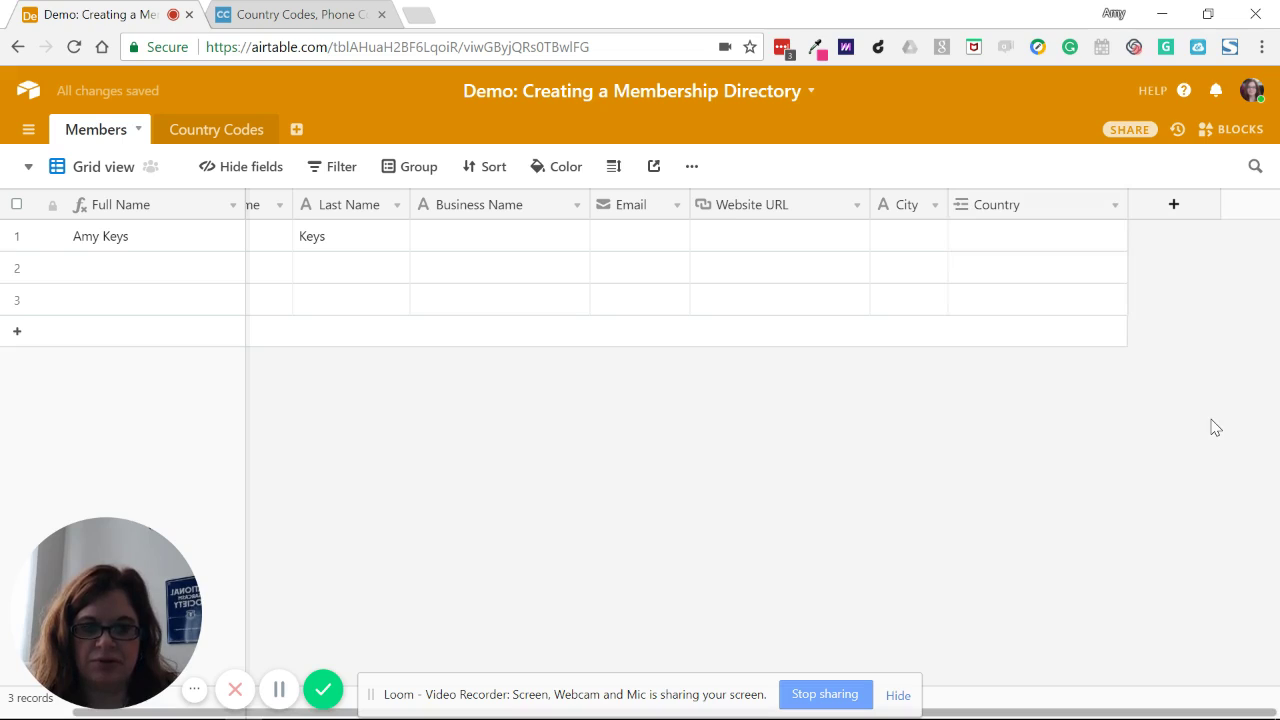
# - Link row 1's Country to United States by searching 'united', then narrow the Country column
pyautogui.click(990, 240)
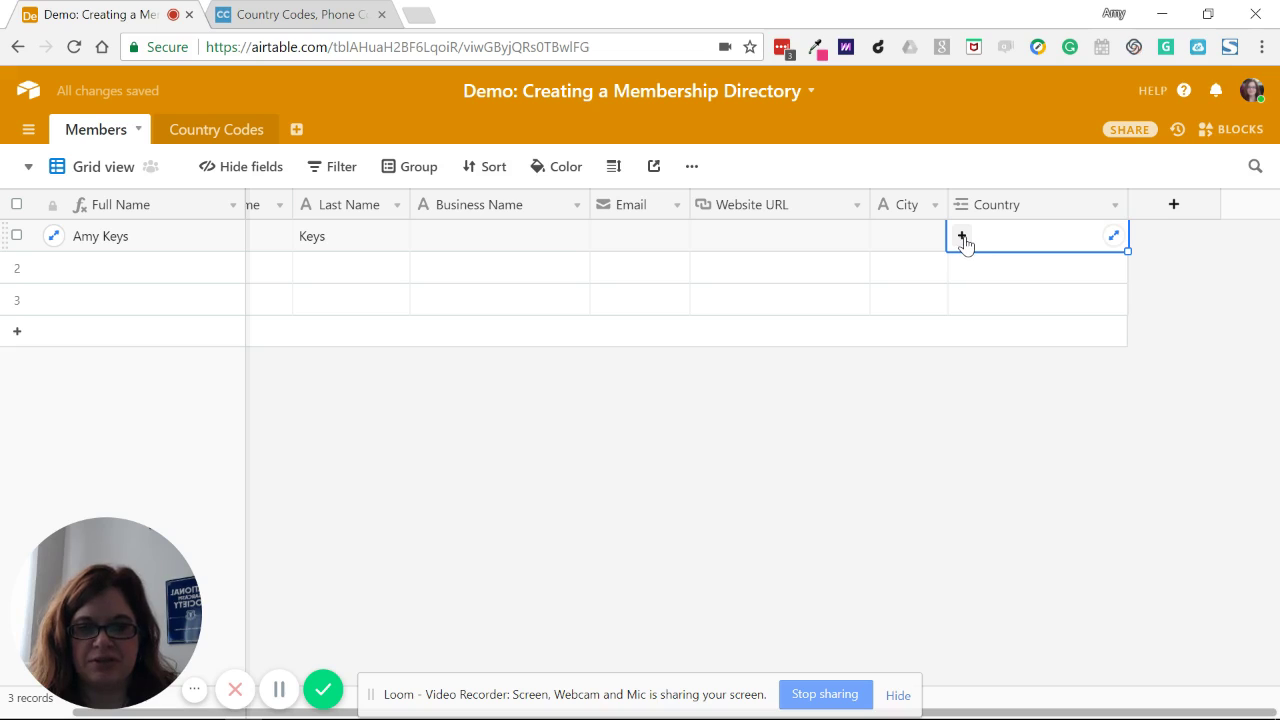
pyautogui.click(962, 238)
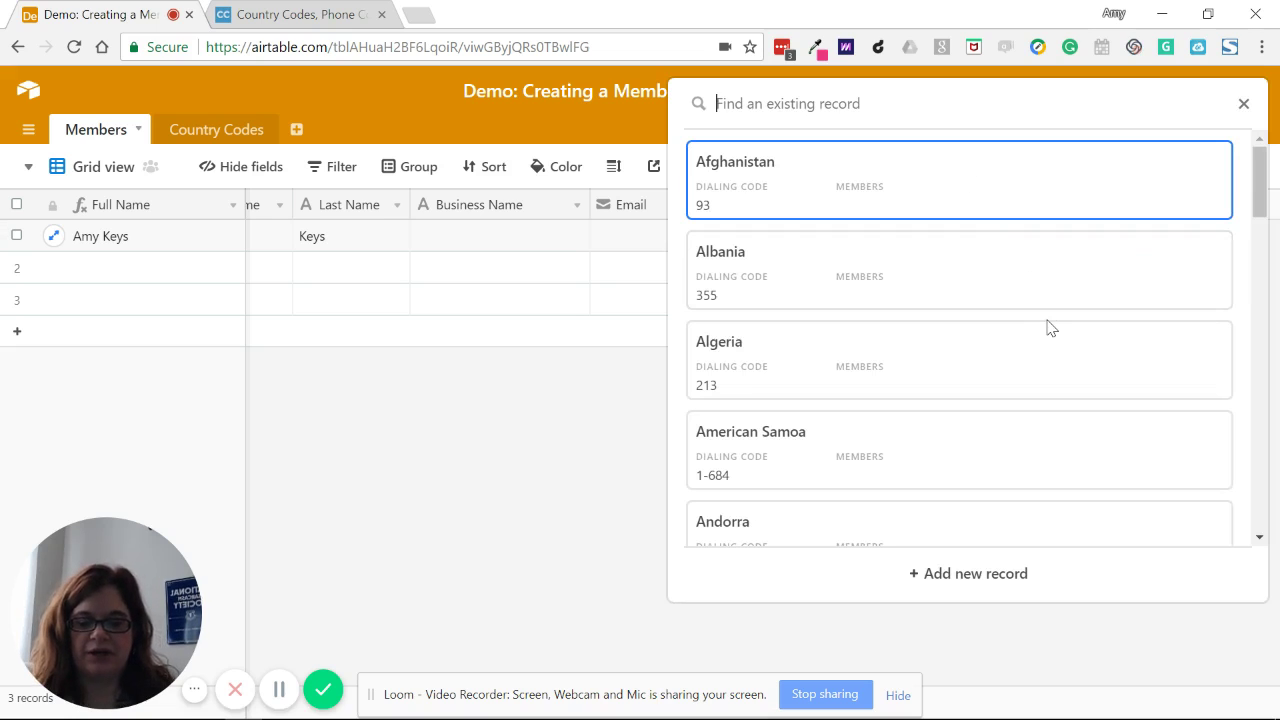
pyautogui.write('united')
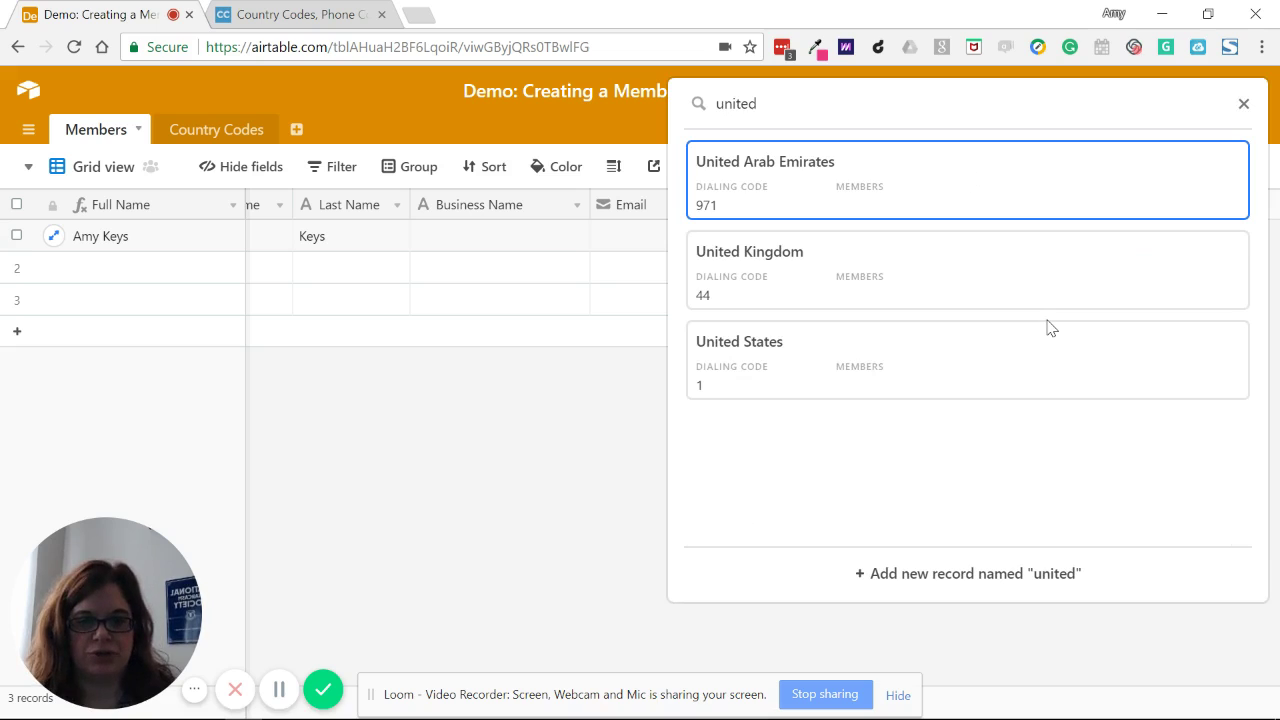
pyautogui.click(846, 380)
pyautogui.click(1137, 388)
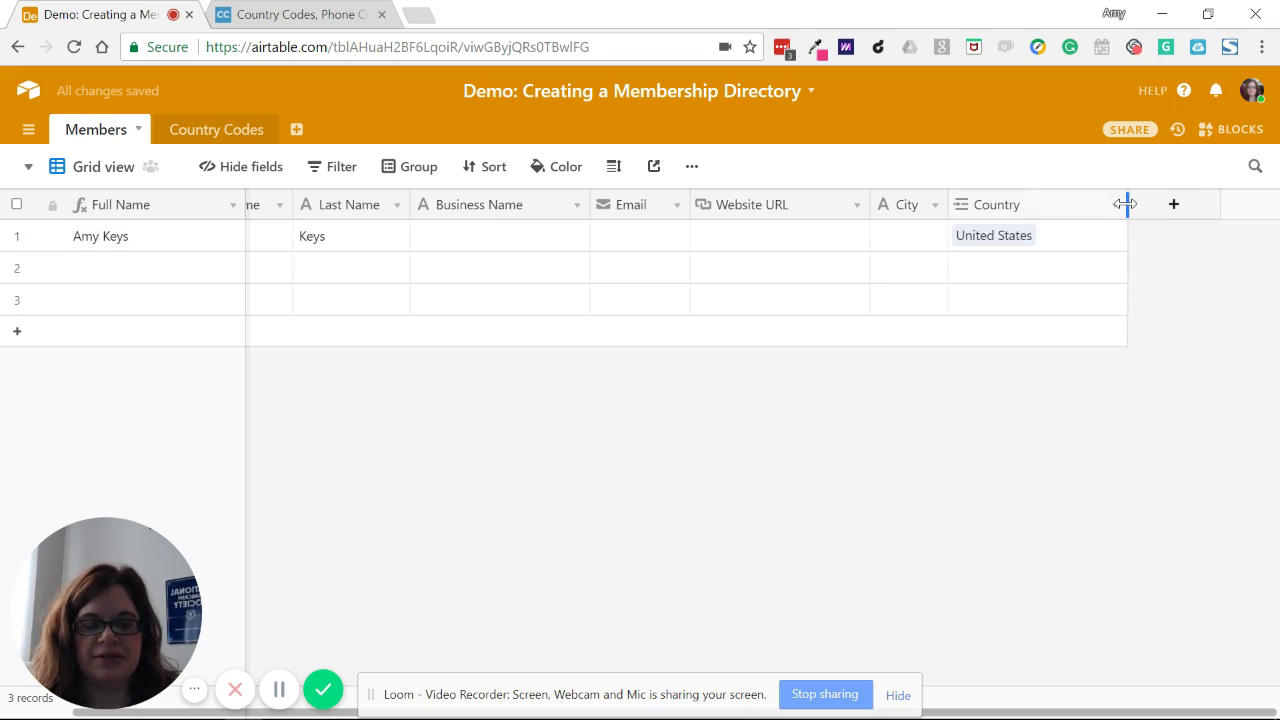
pyautogui.moveTo(1126, 204); pyautogui.dragTo(1074, 215)
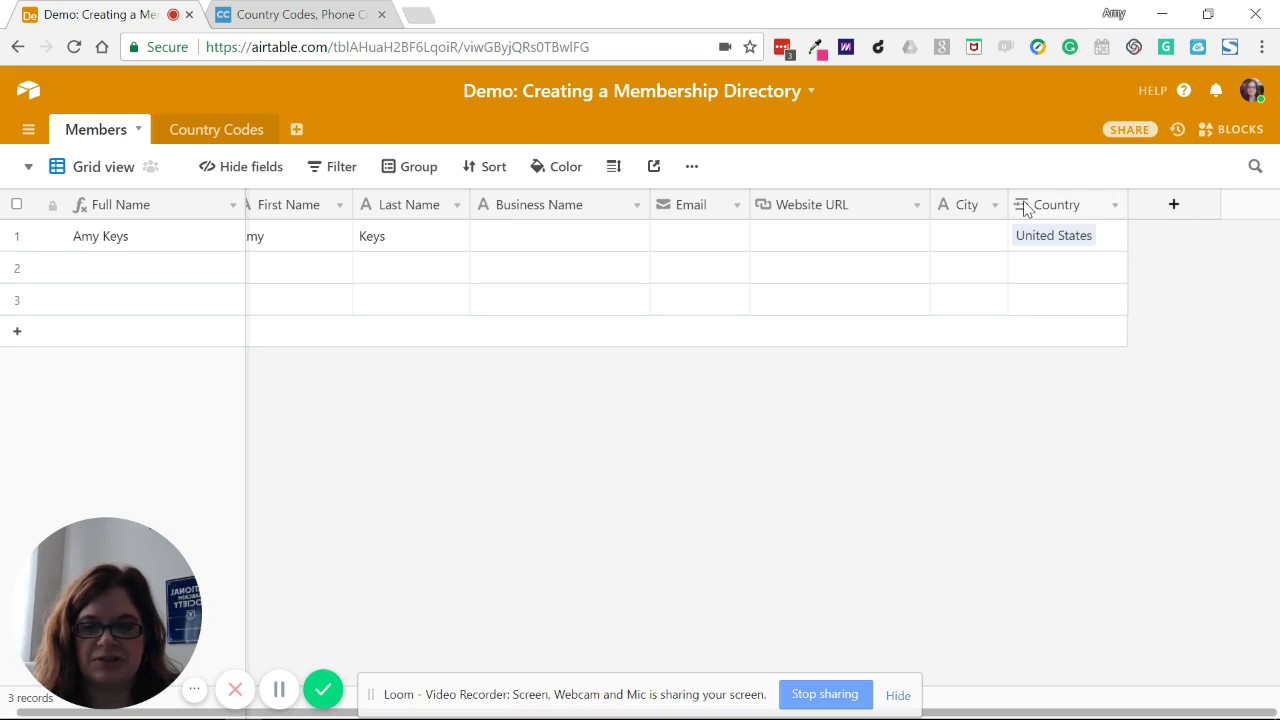
# - Add a Dialing Code Lookup field that shows Country Codes' Dialing Code through the Country link
pyautogui.click(1168, 210)
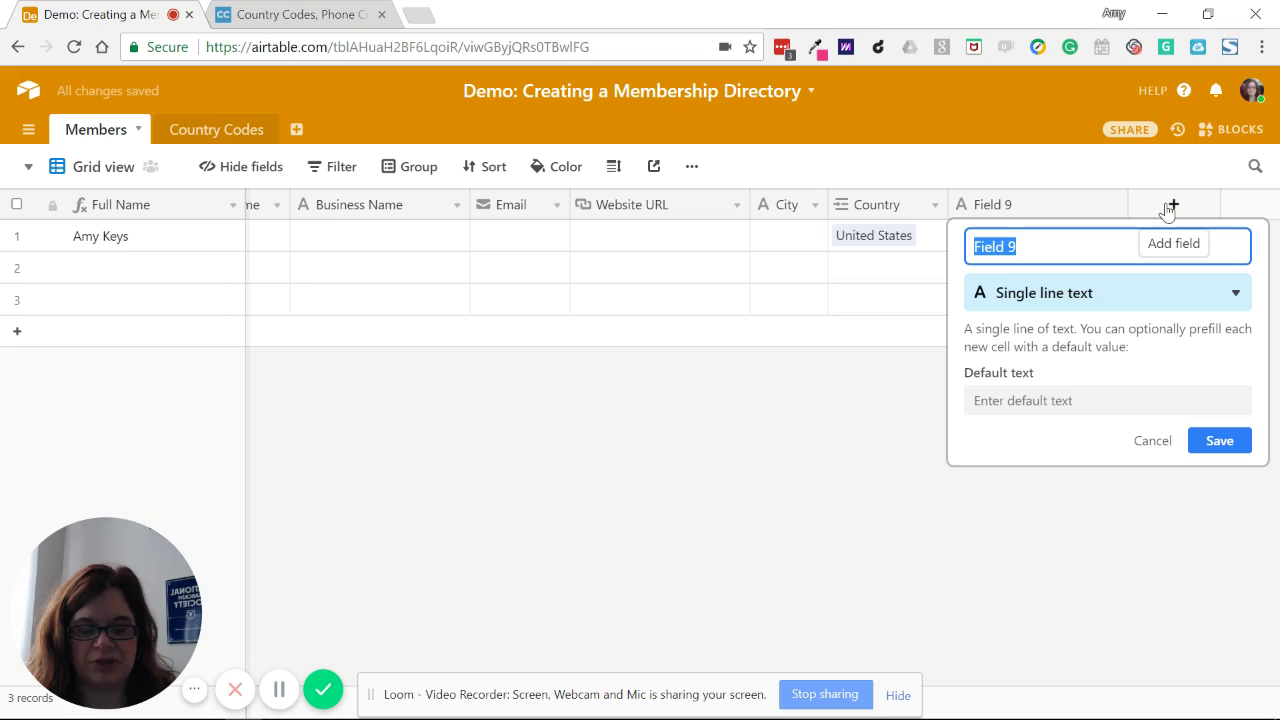
pyautogui.write('Dialing Code')
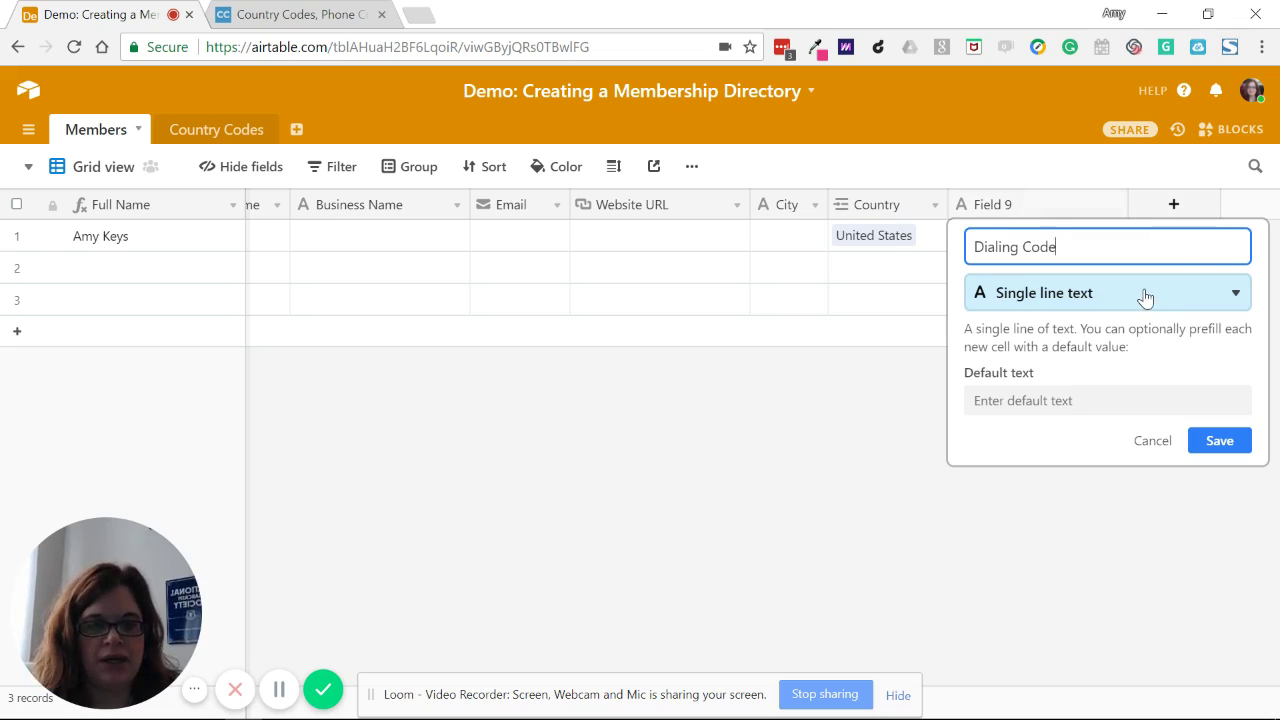
pyautogui.click(1143, 293)
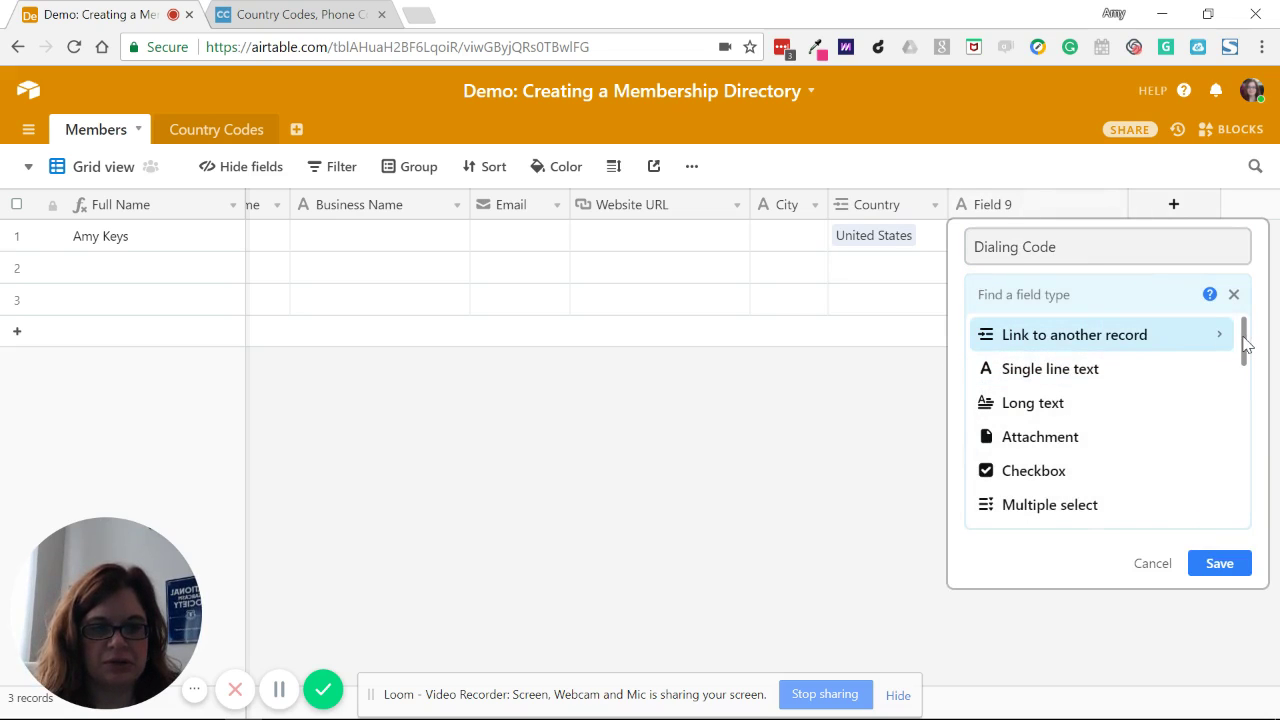
pyautogui.moveTo(1246, 345); pyautogui.dragTo(1246, 478)
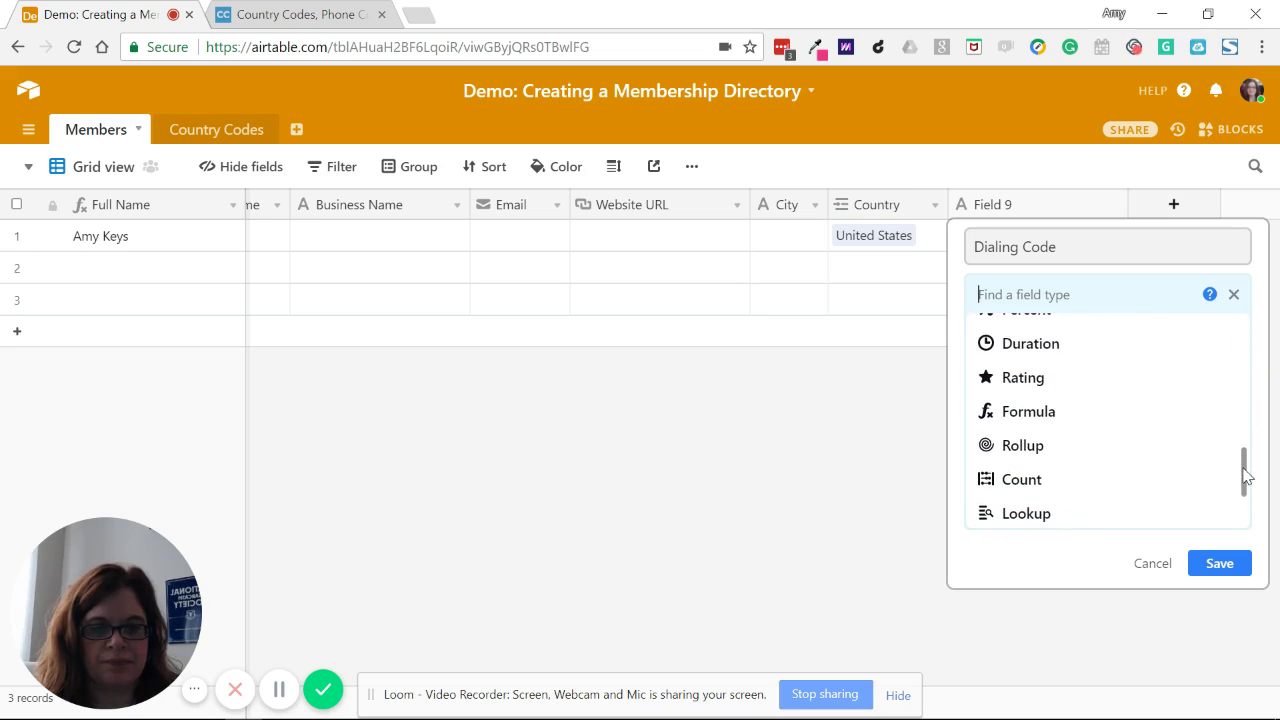
pyautogui.click(1071, 525)
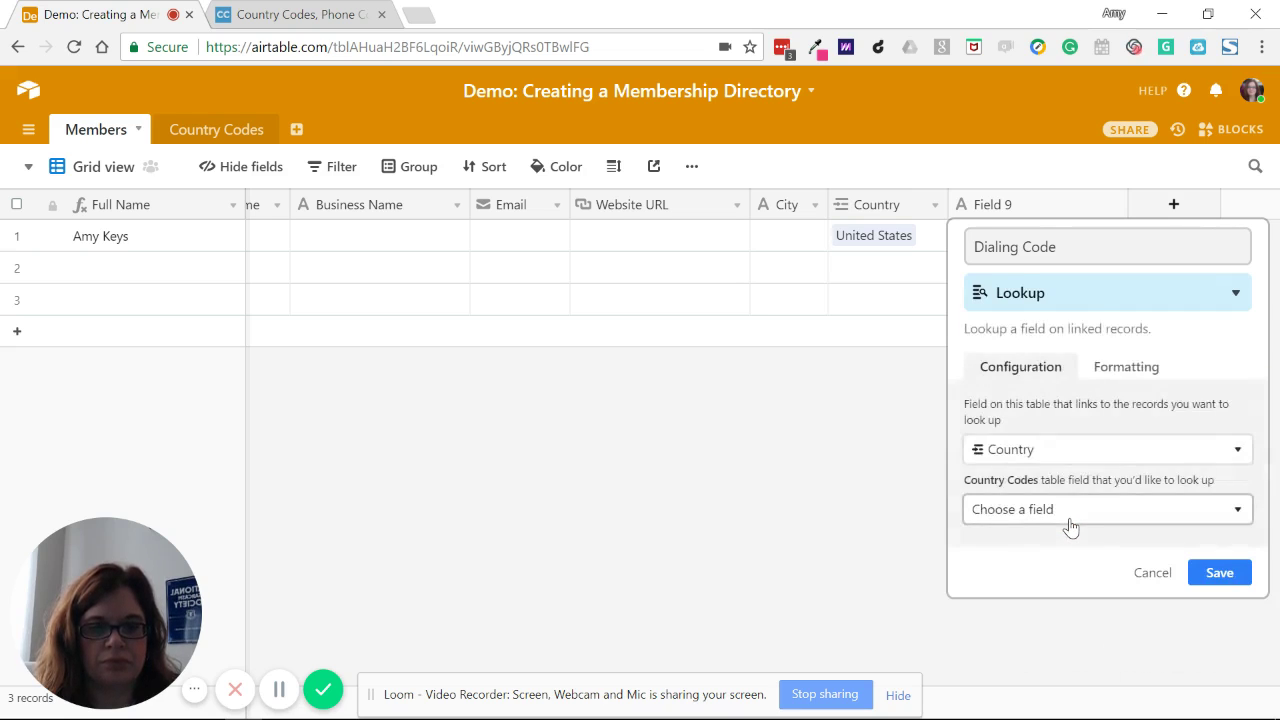
pyautogui.click(1029, 456)
pyautogui.click(1030, 456)
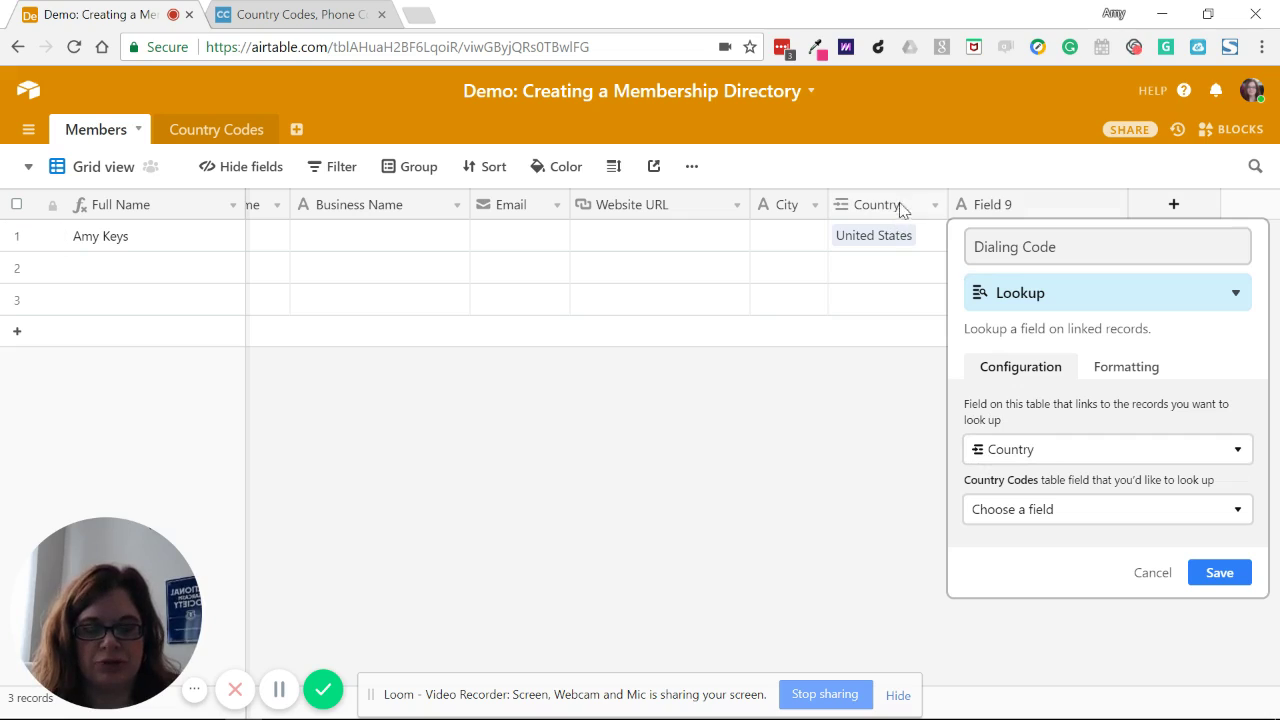
pyautogui.click(1068, 512)
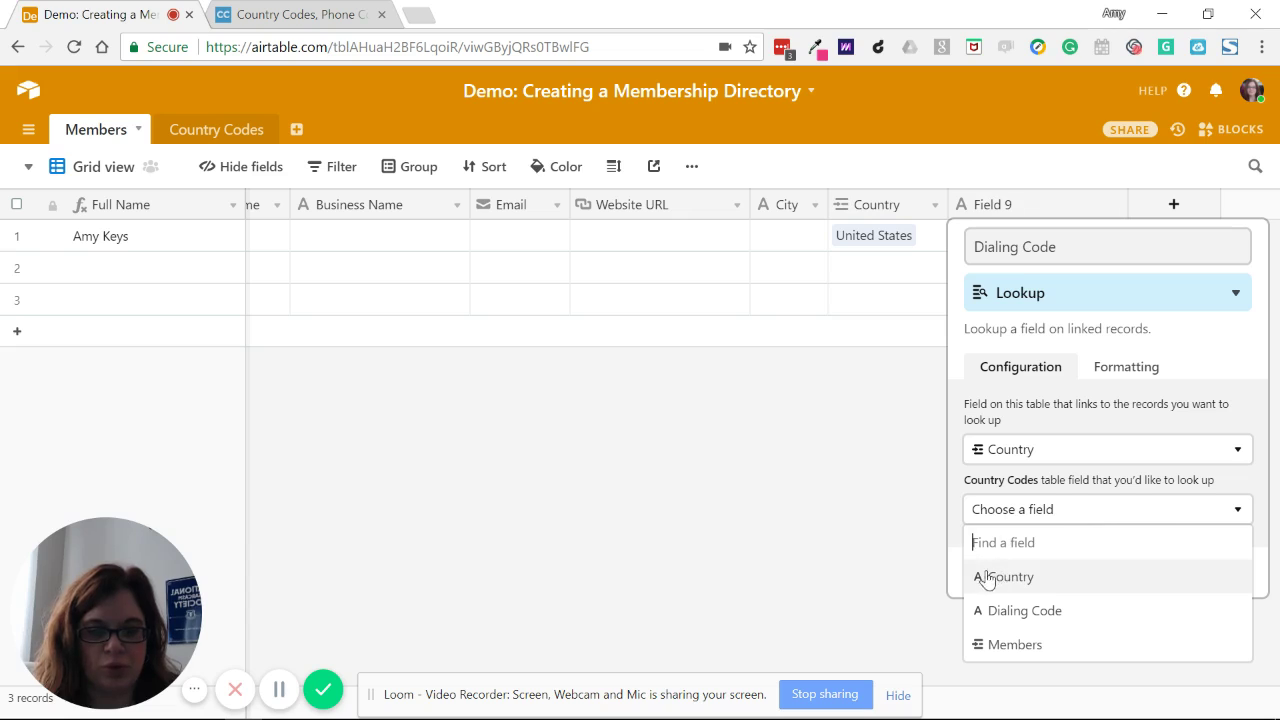
pyautogui.click(1022, 615)
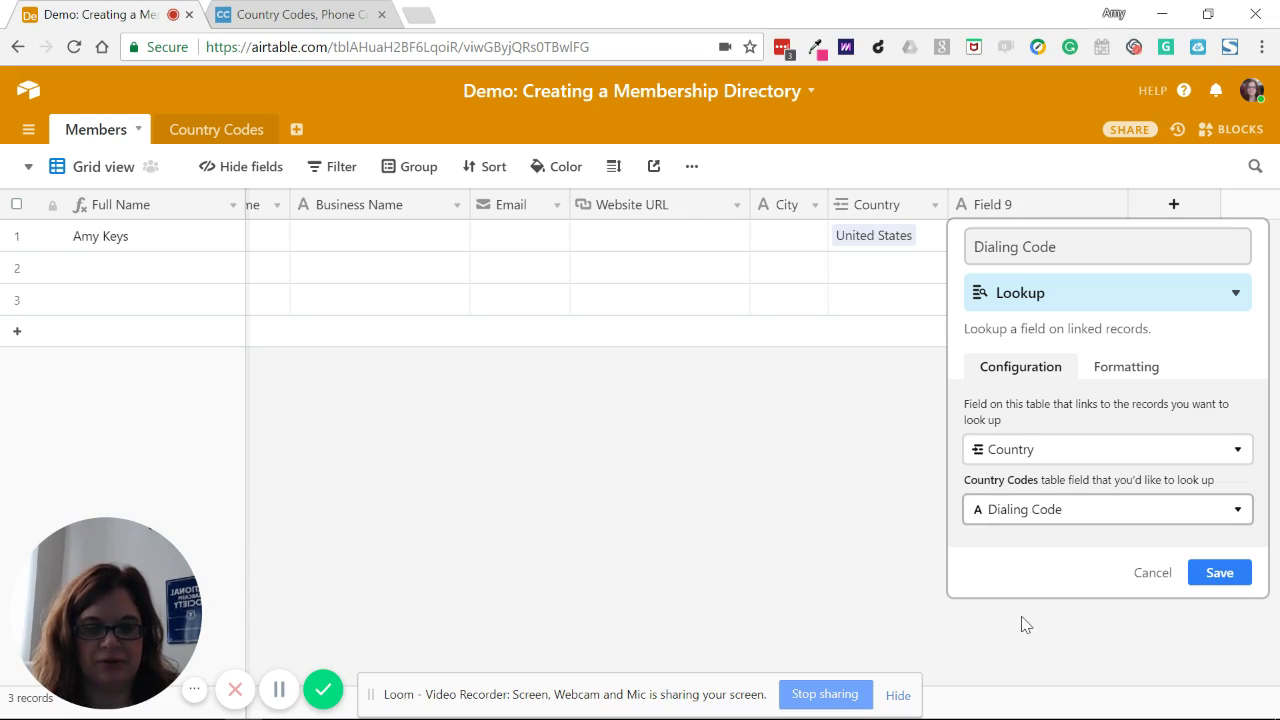
pyautogui.click(1216, 580)
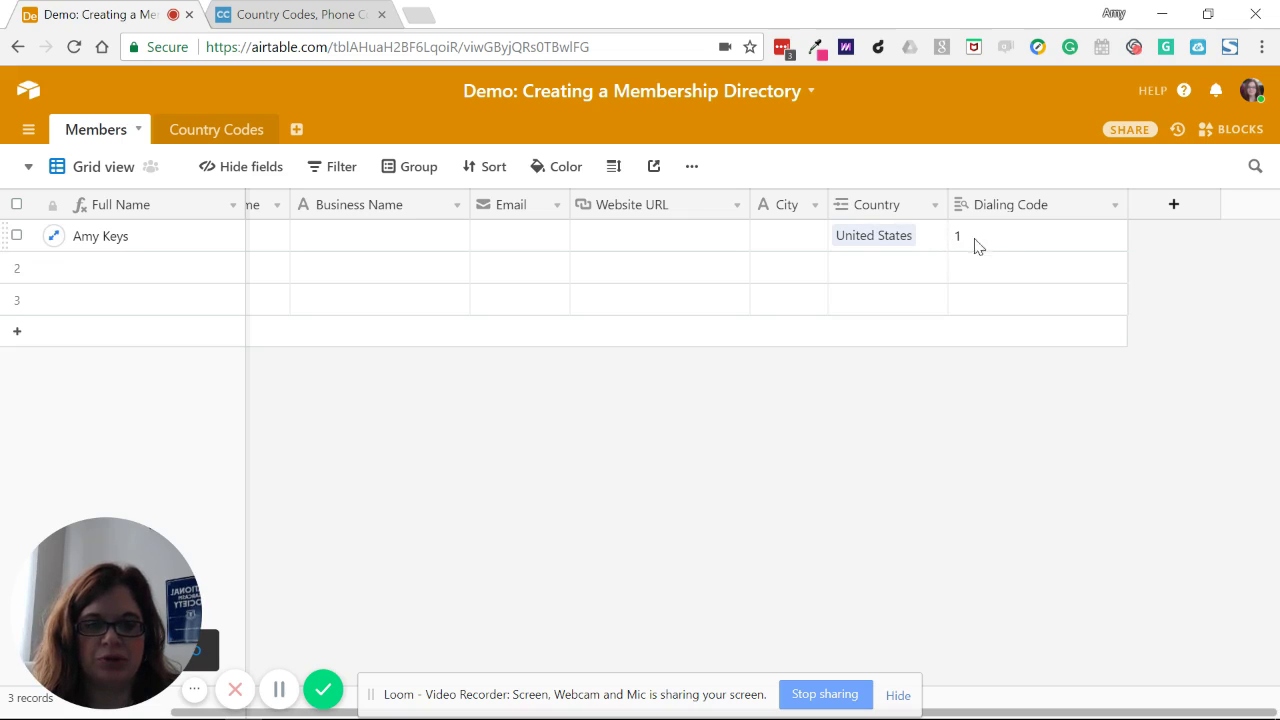
# - Link the second row's Country to Australia by searching 'aus', so its Dialing Code shows 61
pyautogui.click(873, 278)
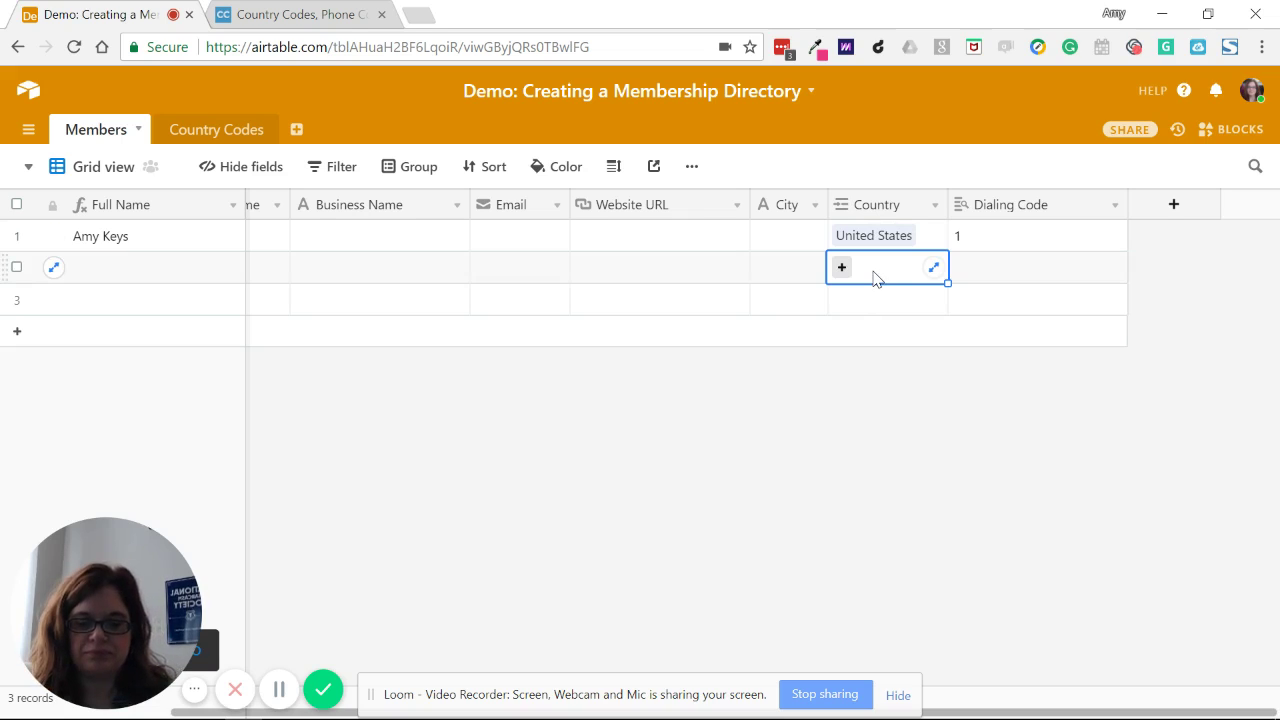
pyautogui.write('aus')
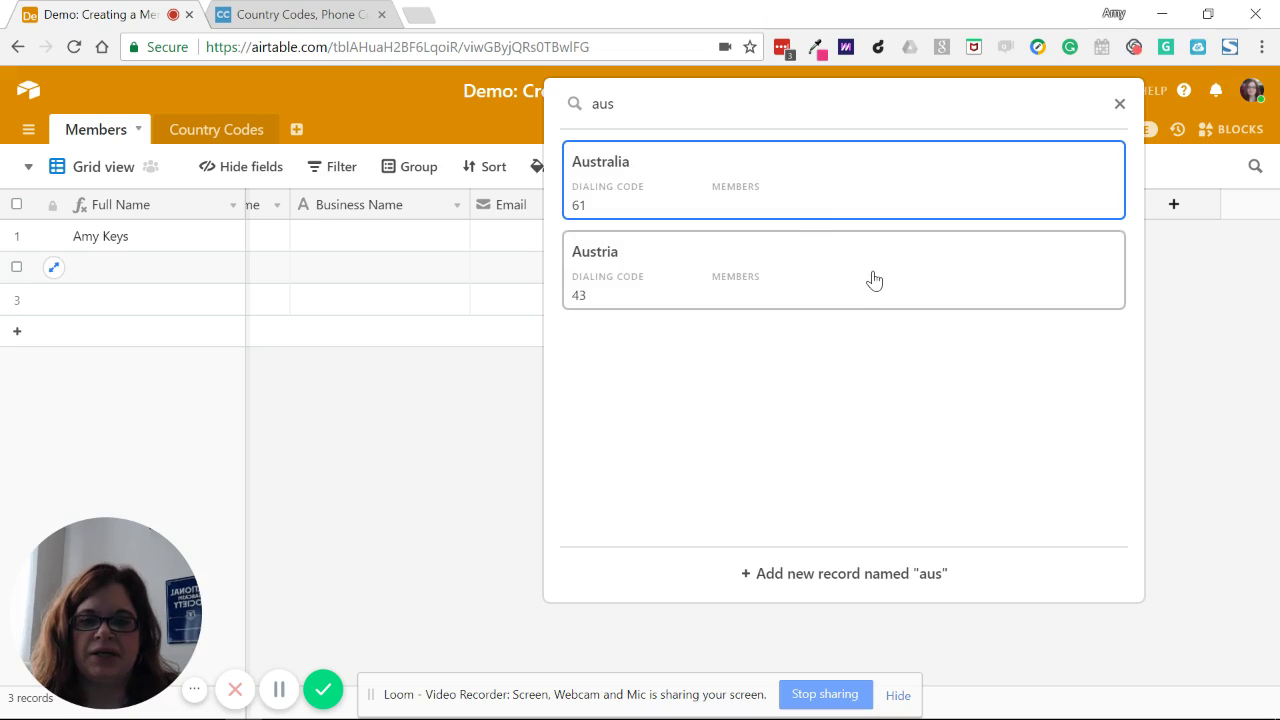
pyautogui.click(805, 193)
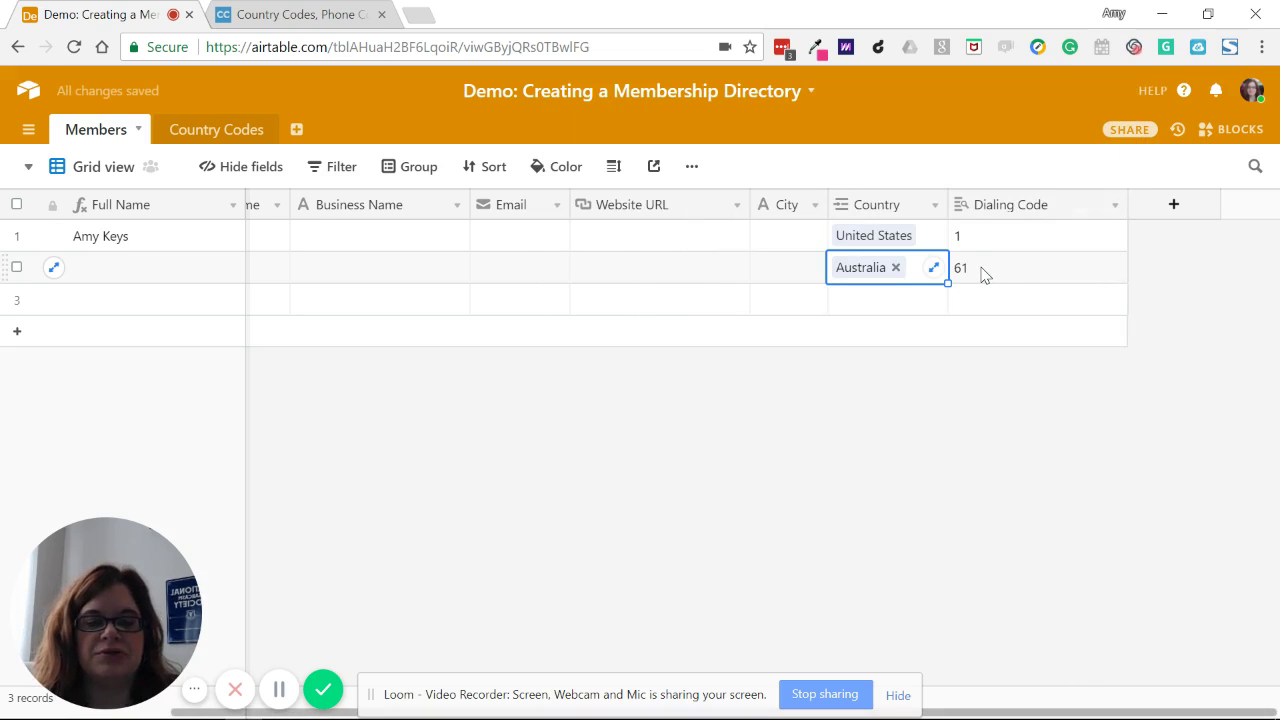
pyautogui.click(1172, 310)
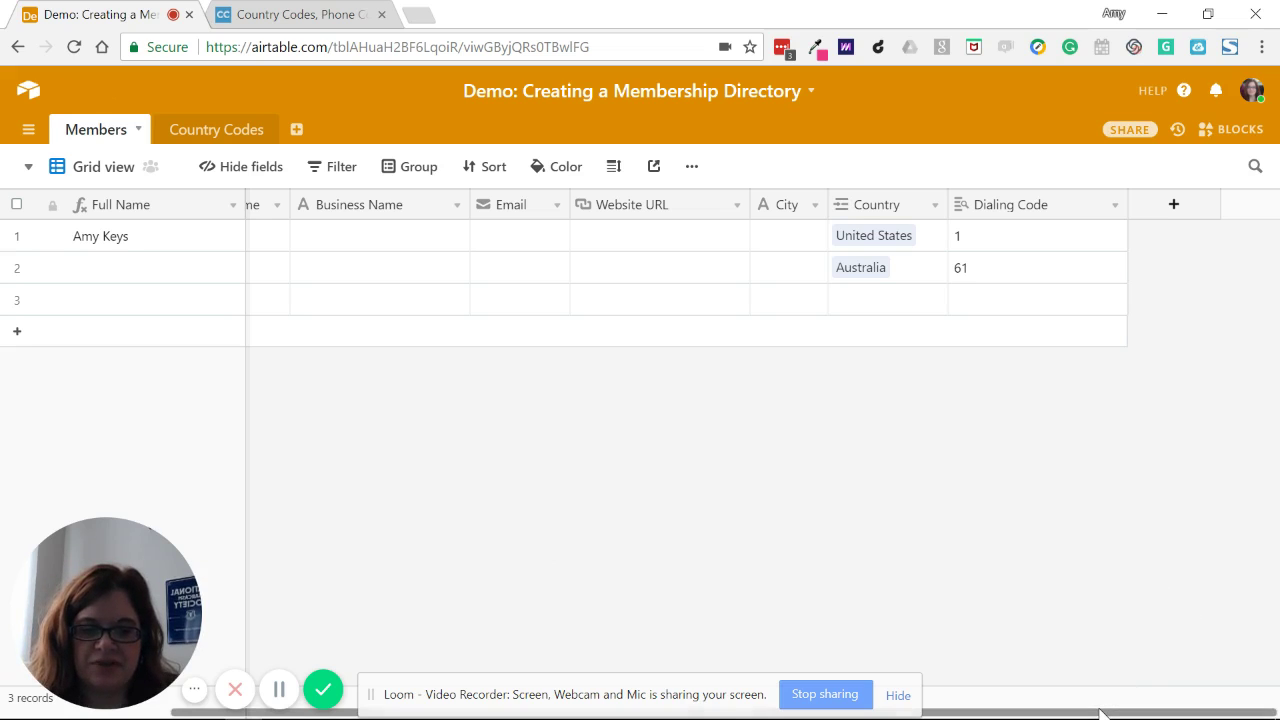
pyautogui.moveTo(1100, 712); pyautogui.dragTo(771, 700)
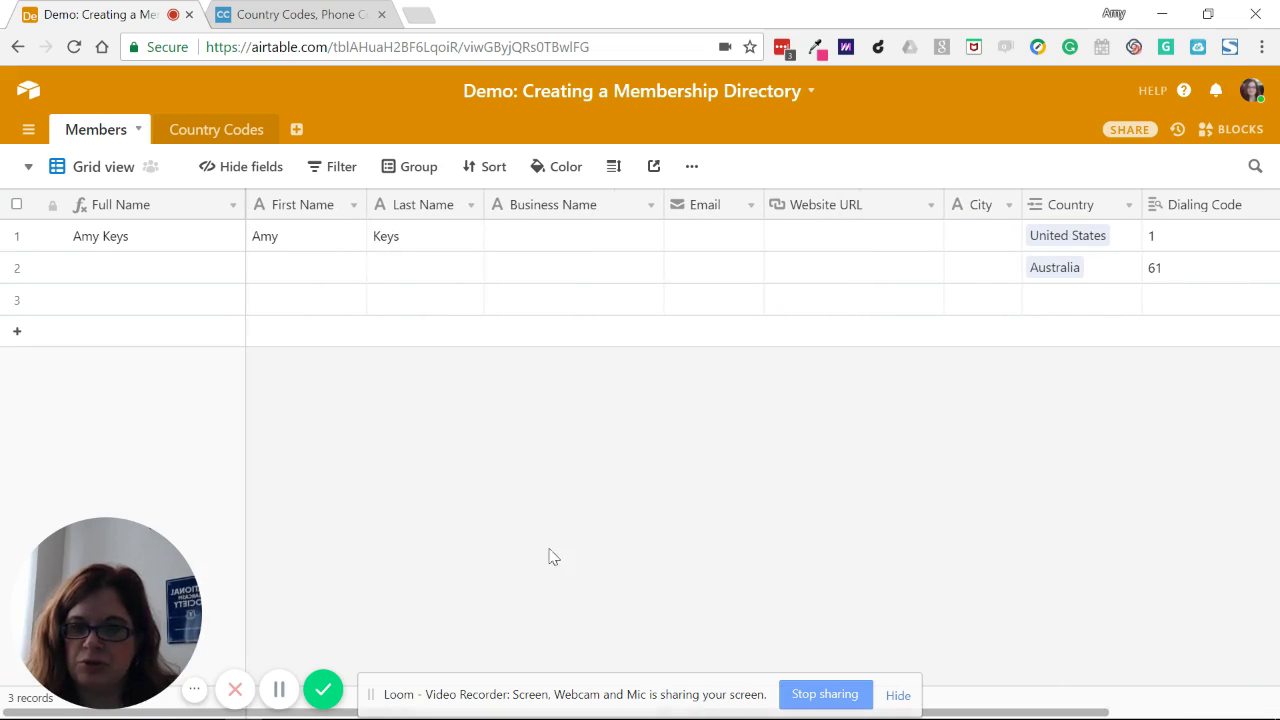